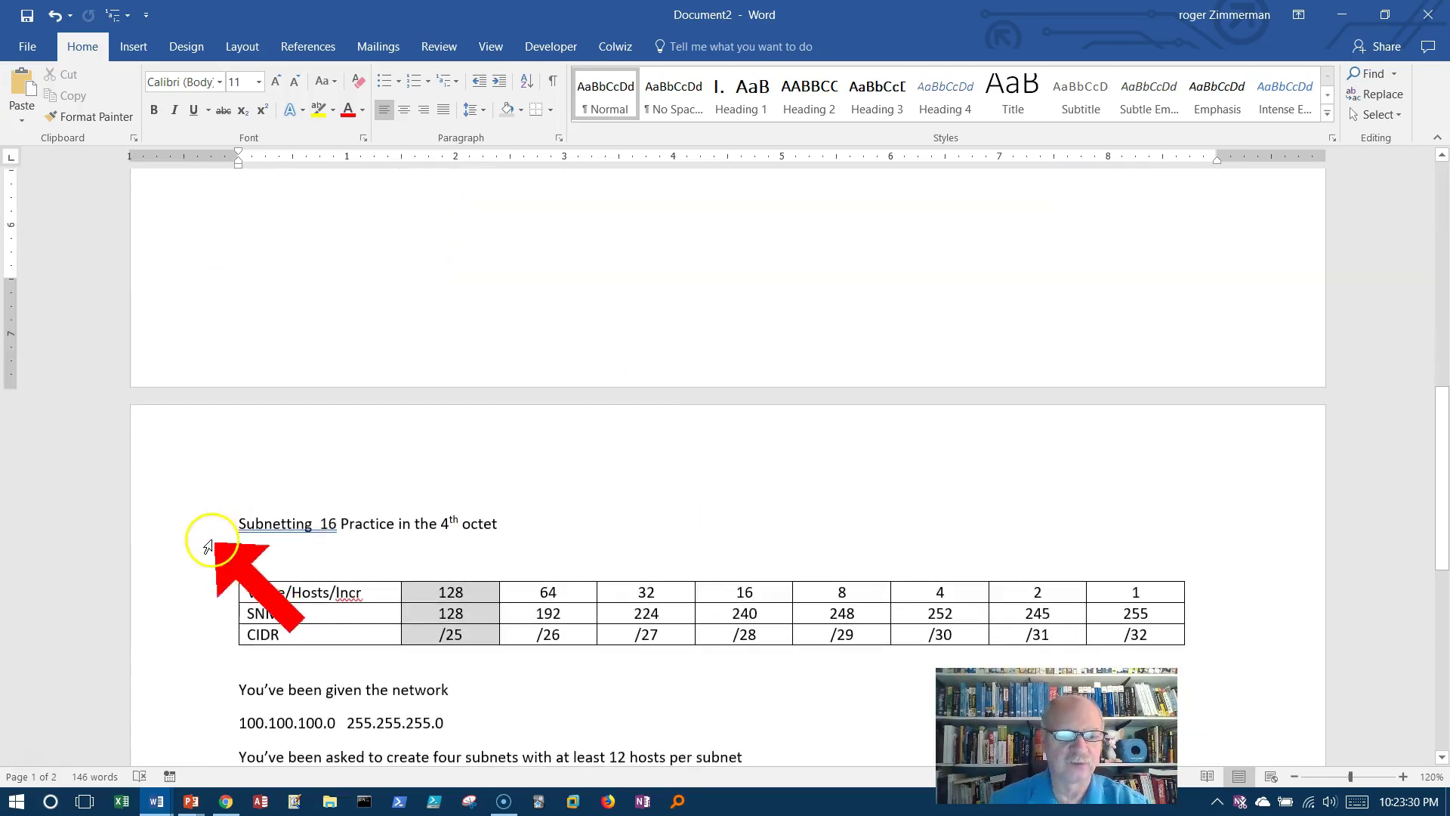
Step: Highlight the 50-hosts requirement and the 128 reference value in the worked example
{"action": "scroll", "coordinate": [823, 446], "scroll_direction": "up", "scroll_amount": 8}
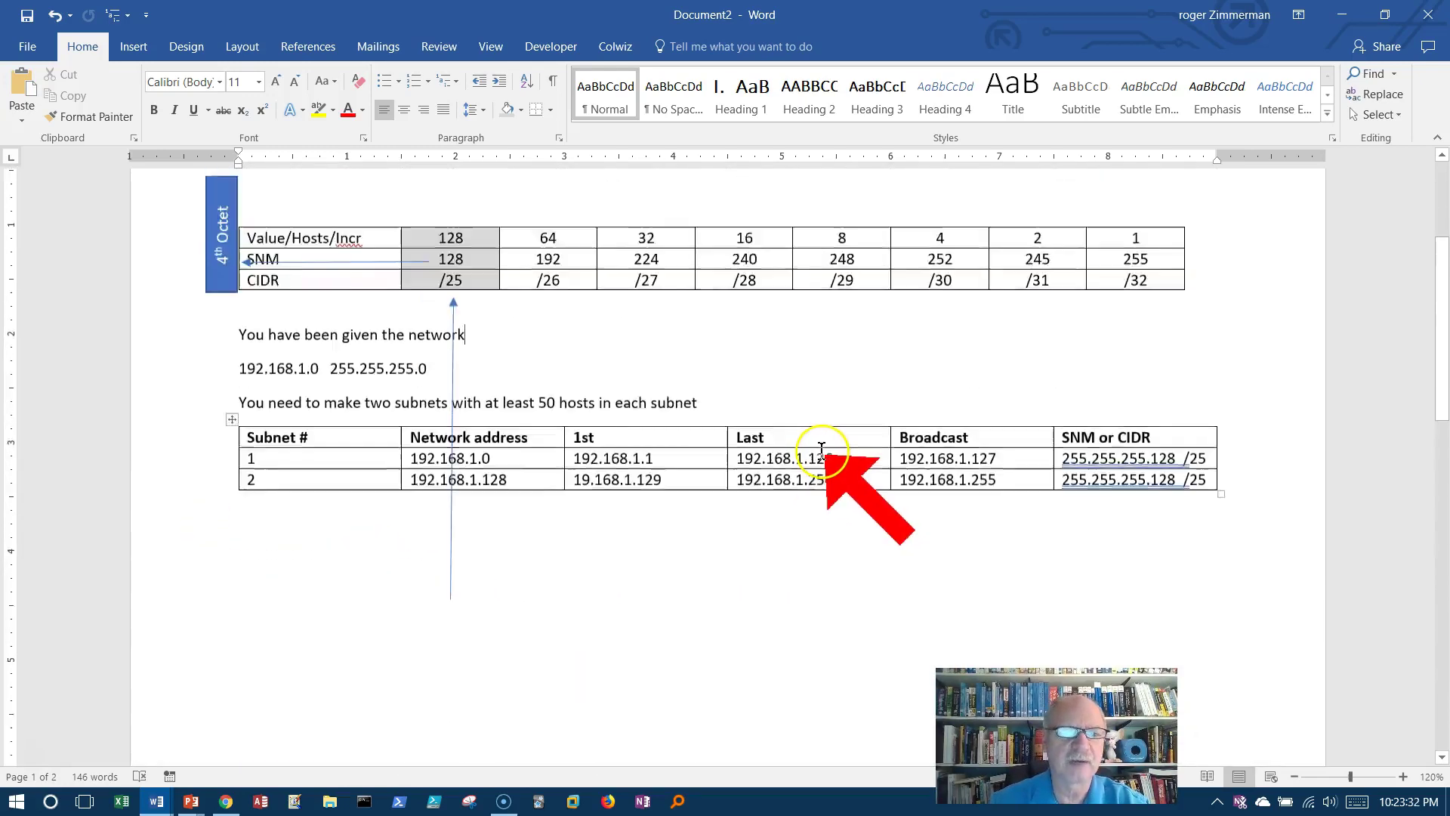
{"action": "scroll", "coordinate": [821, 451], "scroll_direction": "up", "scroll_amount": 3}
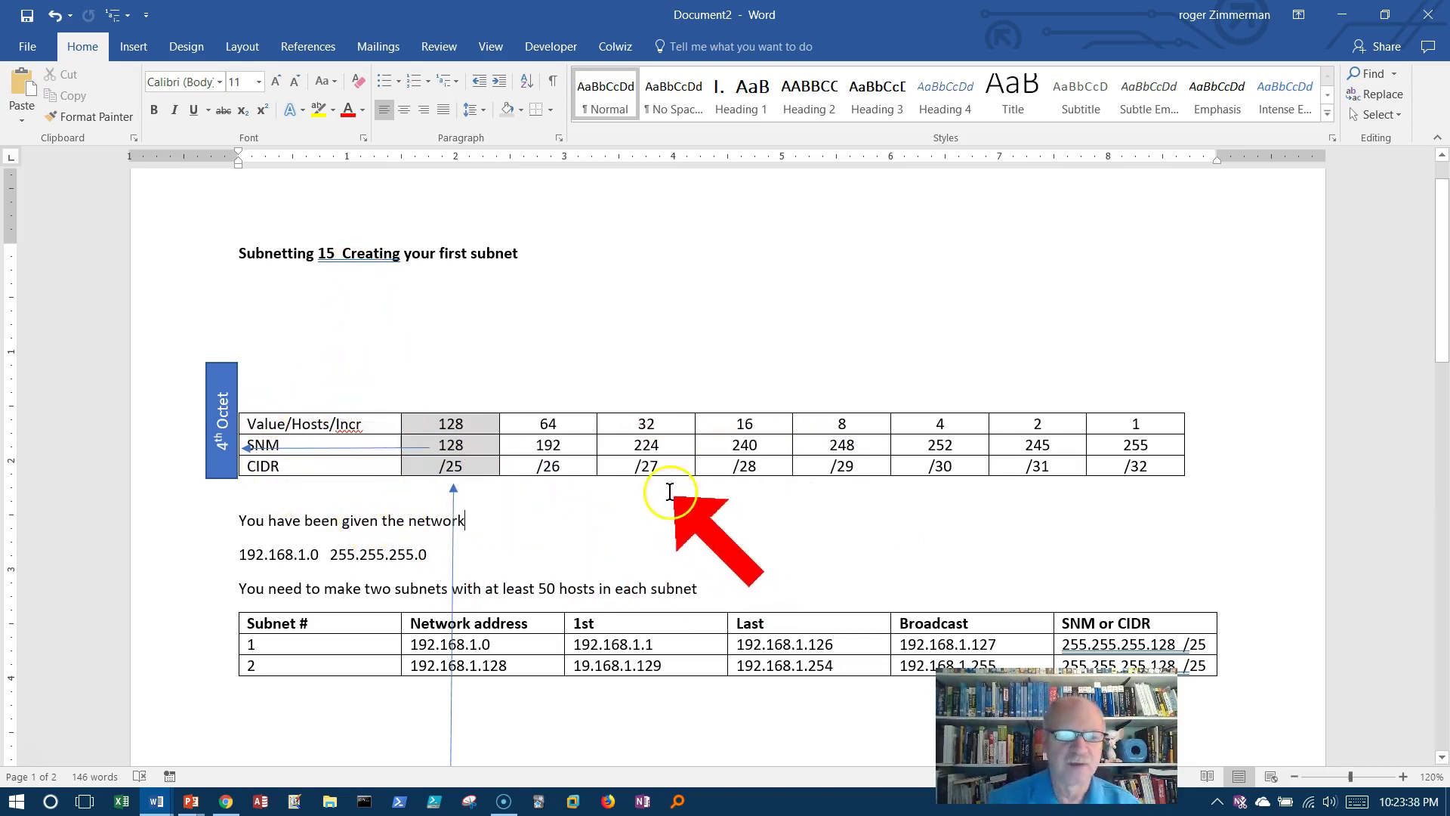
{"action": "left_click_drag", "start_coordinate": [537, 589], "coordinate": [596, 588]}
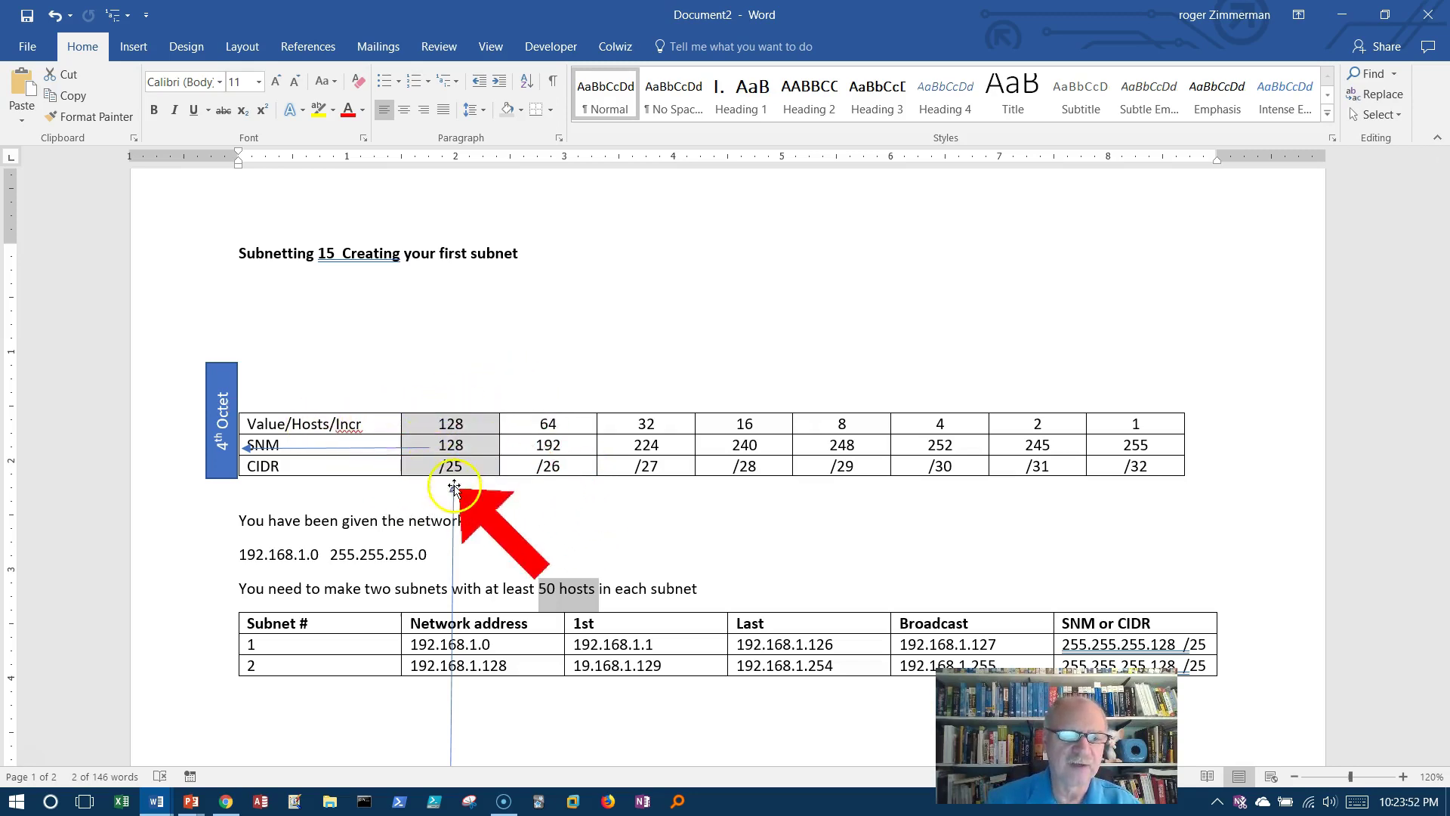
{"action": "left_click", "coordinate": [458, 424]}
{"action": "left_click_drag", "start_coordinate": [443, 426], "coordinate": [451, 472]}
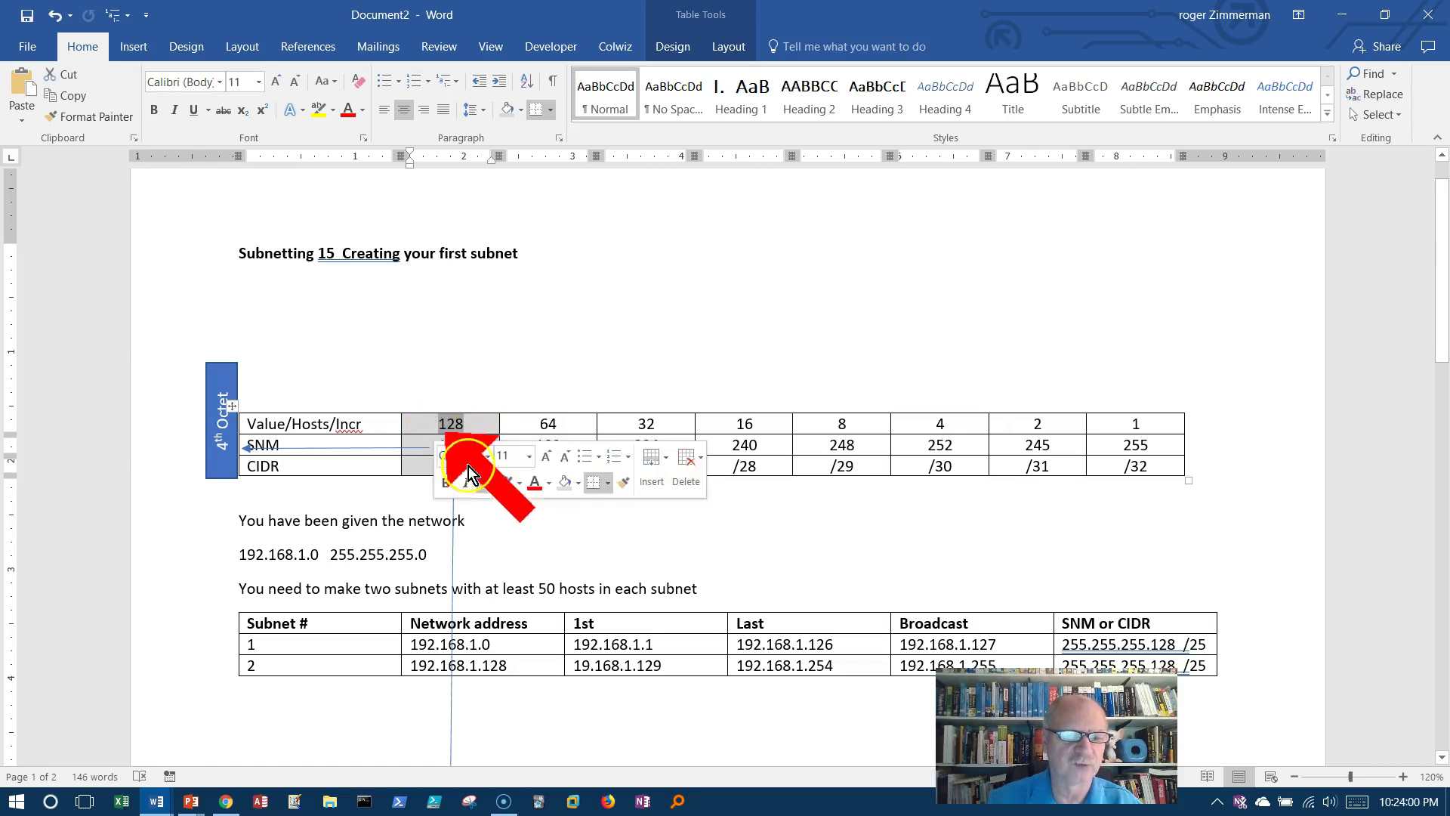
{"action": "double_click", "coordinate": [542, 592]}
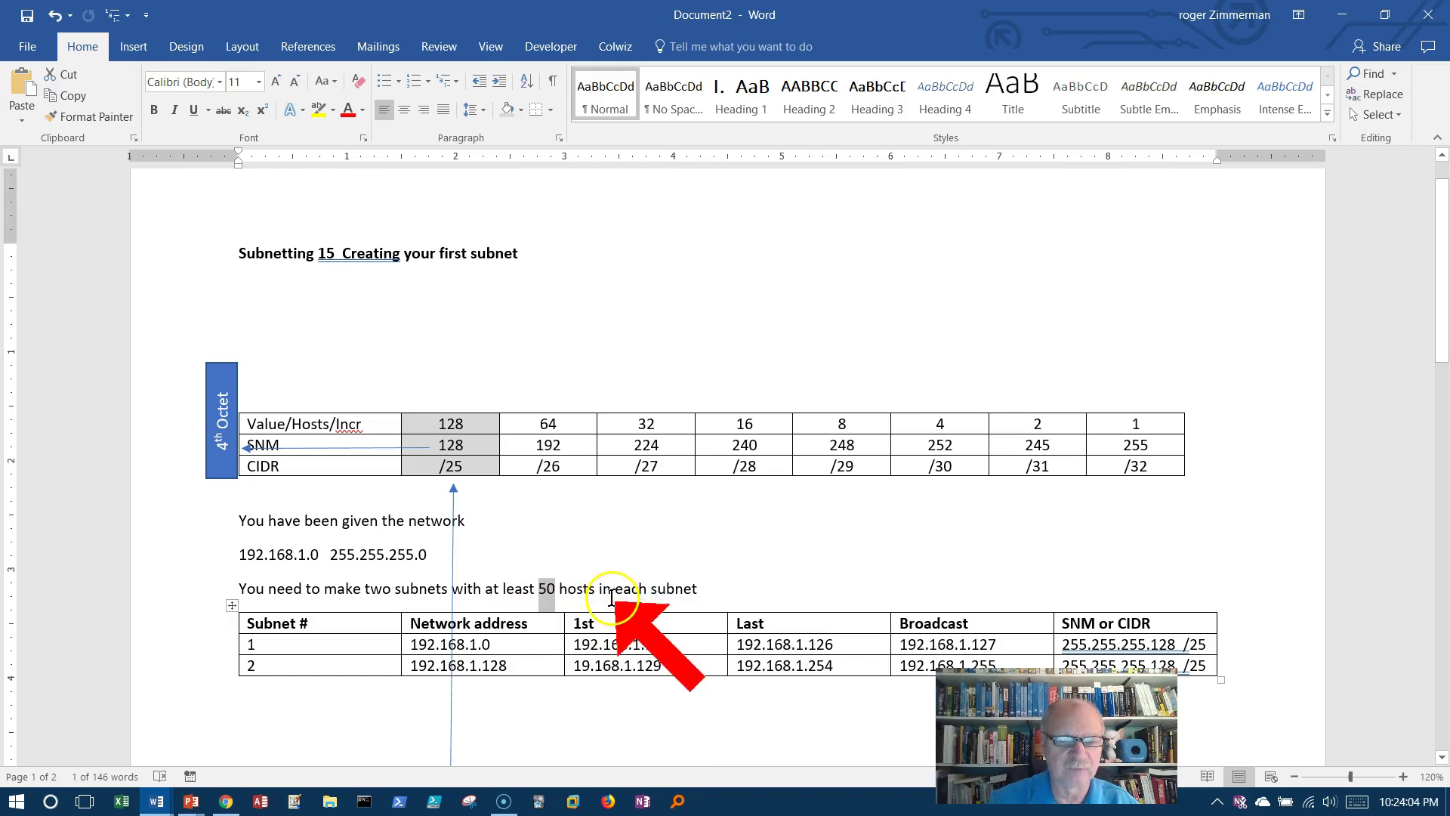
{"action": "left_click", "coordinate": [726, 587]}
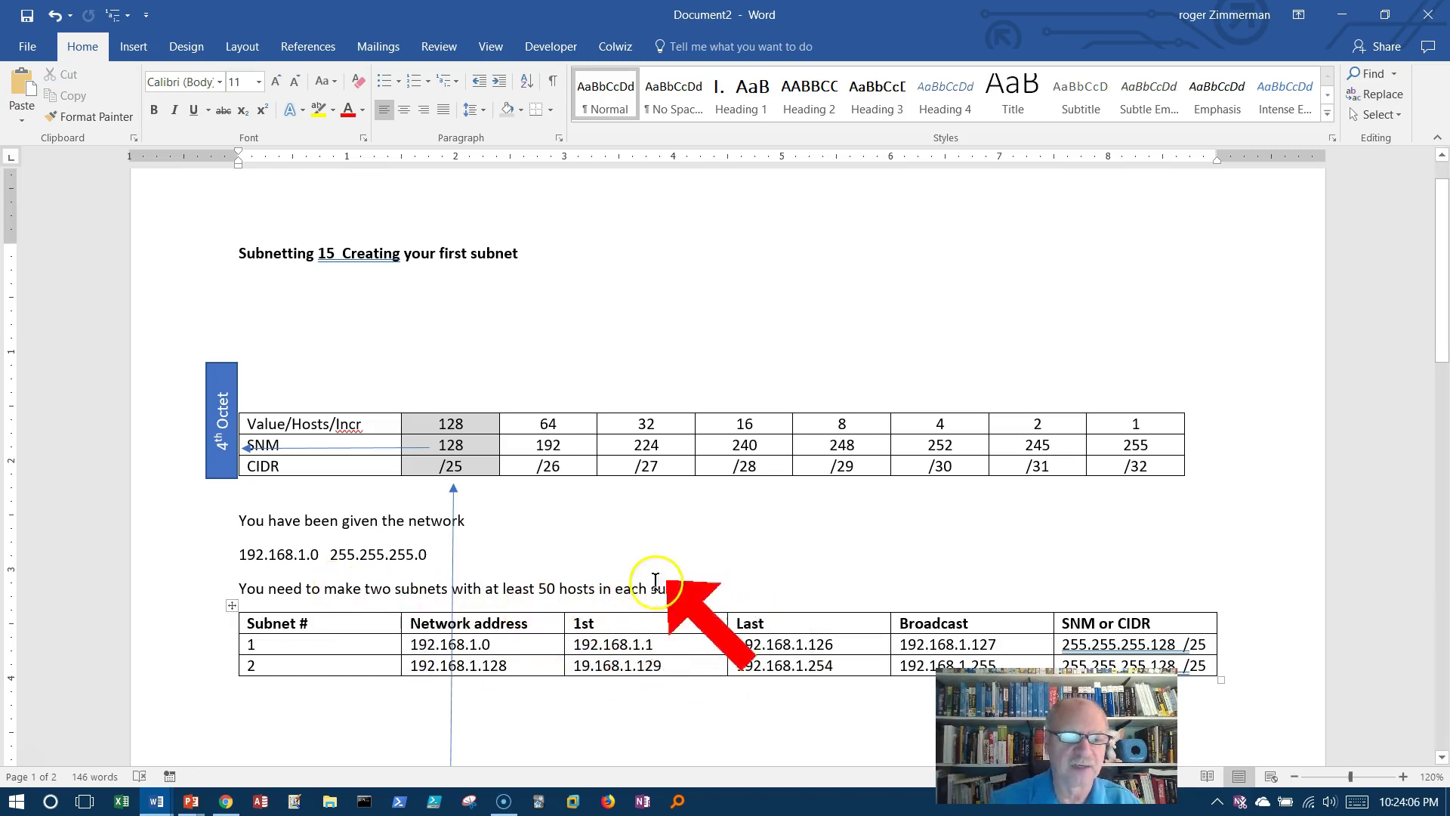
Step: Place the cursor on the empty line above the Subnetting 16 practice table
{"action": "scroll", "coordinate": [671, 573], "scroll_direction": "down", "scroll_amount": 10}
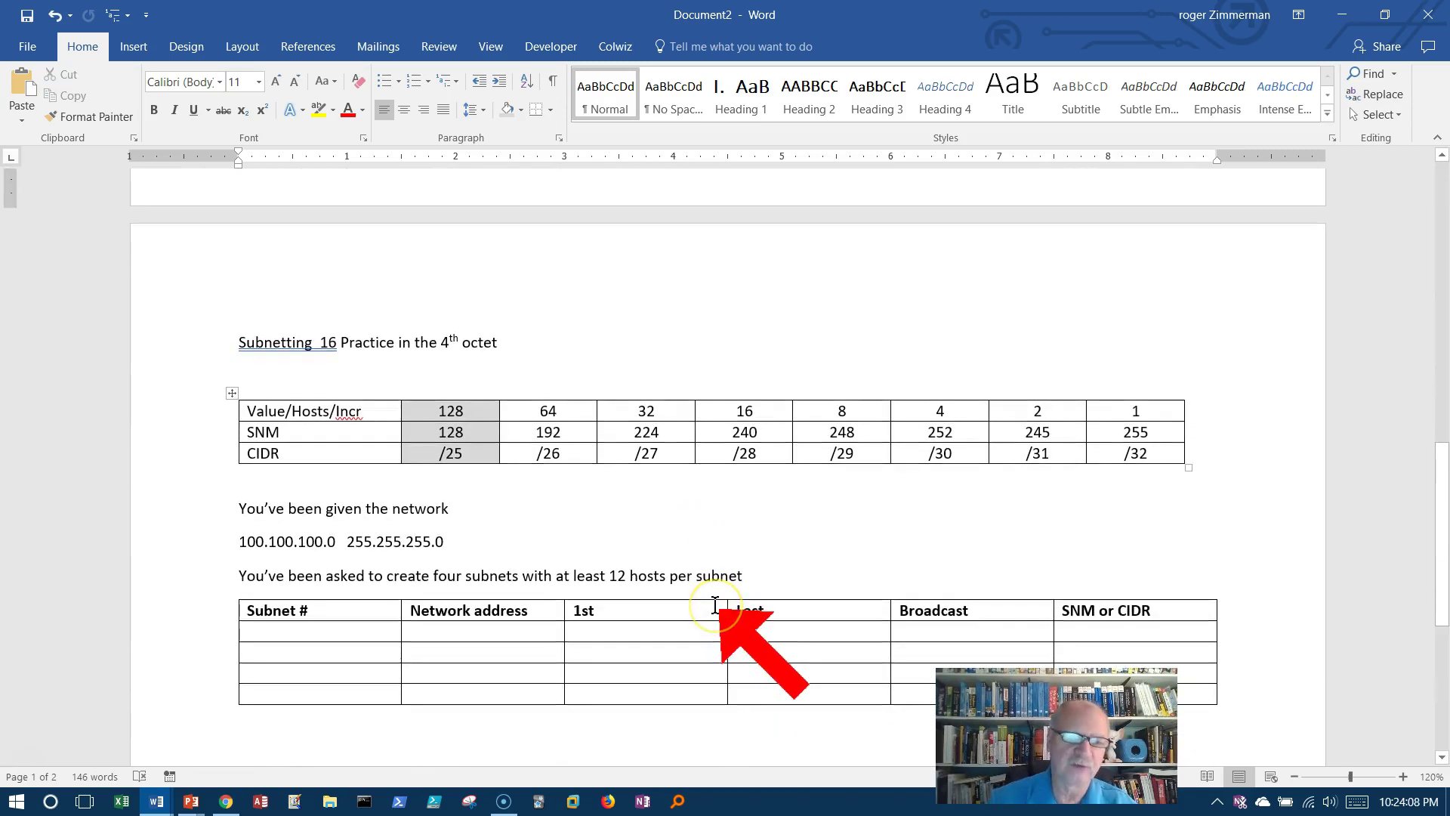
{"action": "scroll", "coordinate": [715, 606], "scroll_direction": "down", "scroll_amount": 2}
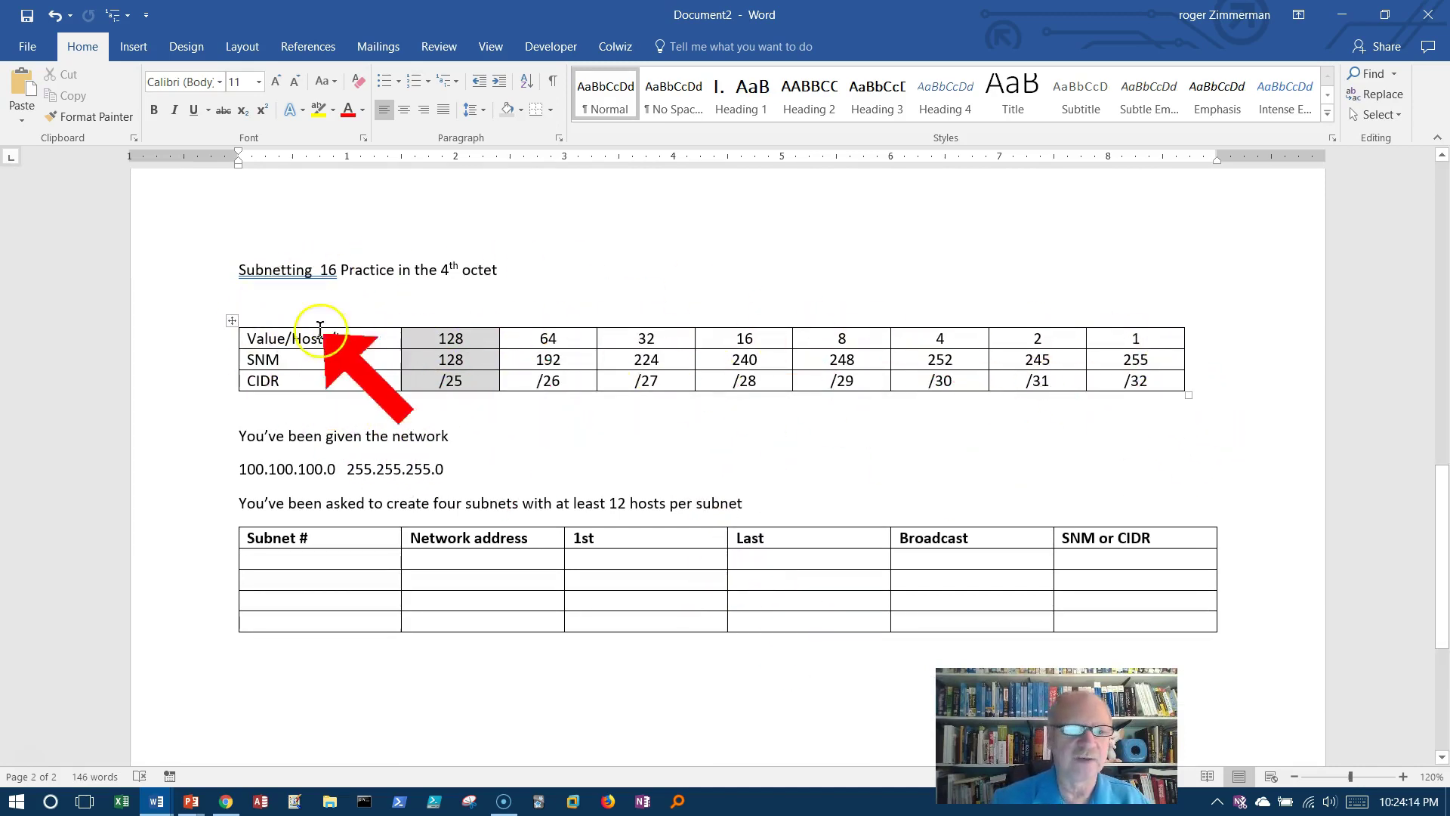
{"action": "scroll", "coordinate": [294, 279], "scroll_direction": "up", "scroll_amount": 3}
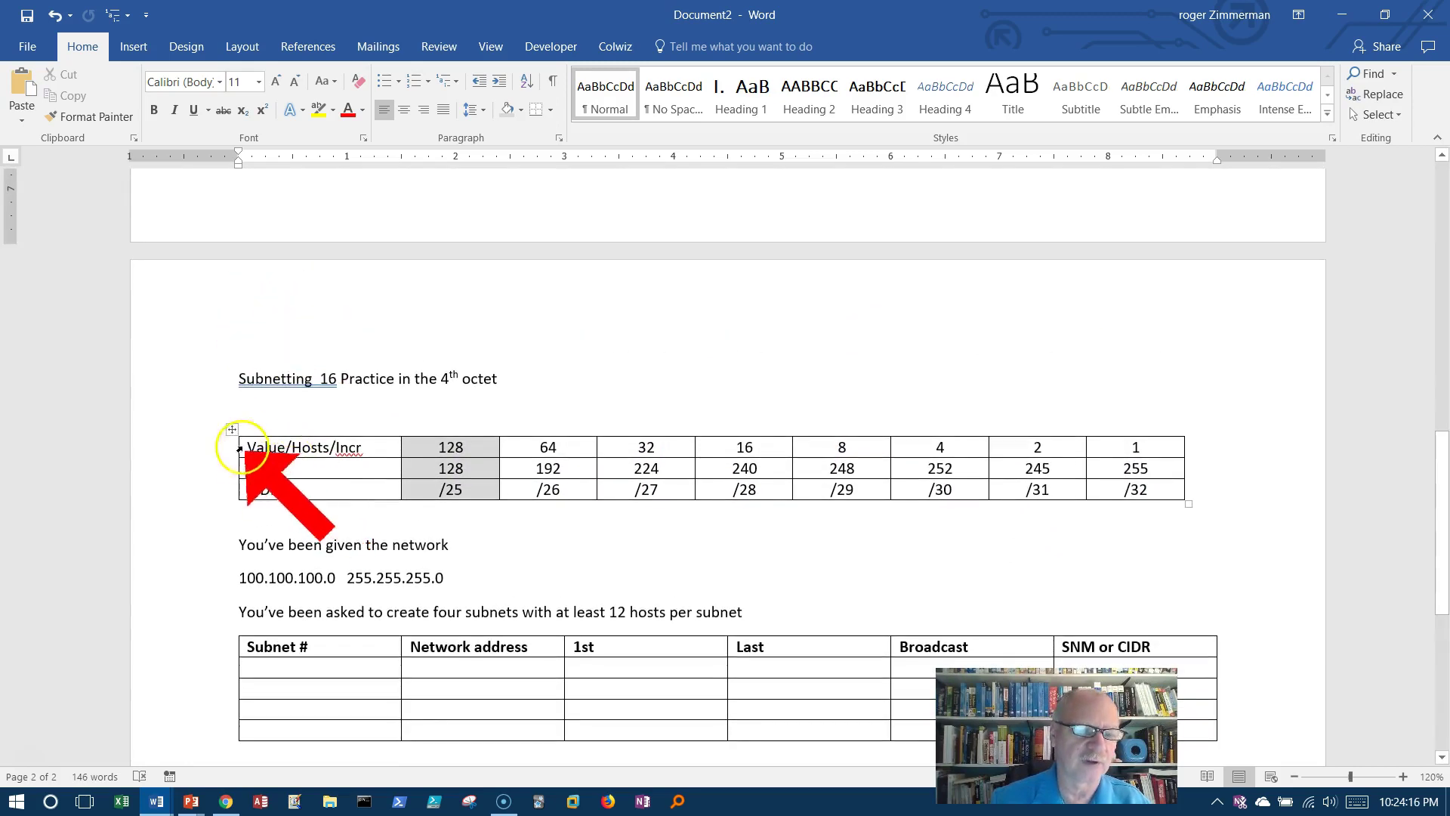
{"action": "left_click", "coordinate": [250, 424]}
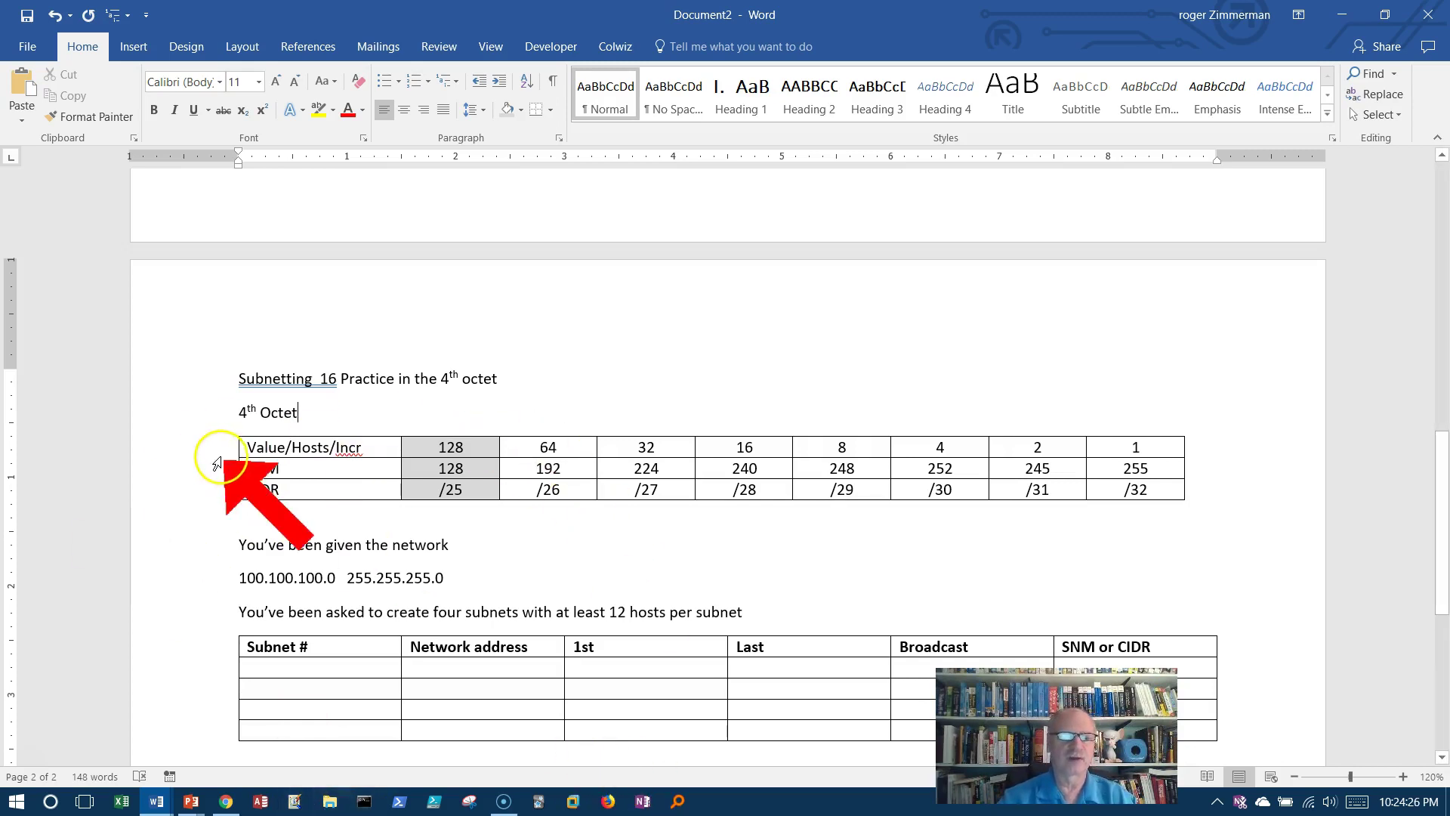
Step: Delete the typed '4th Octet' line and undo a mistaken subnet-table paste
{"action": "left_click_drag", "start_coordinate": [304, 419], "coordinate": [243, 414]}
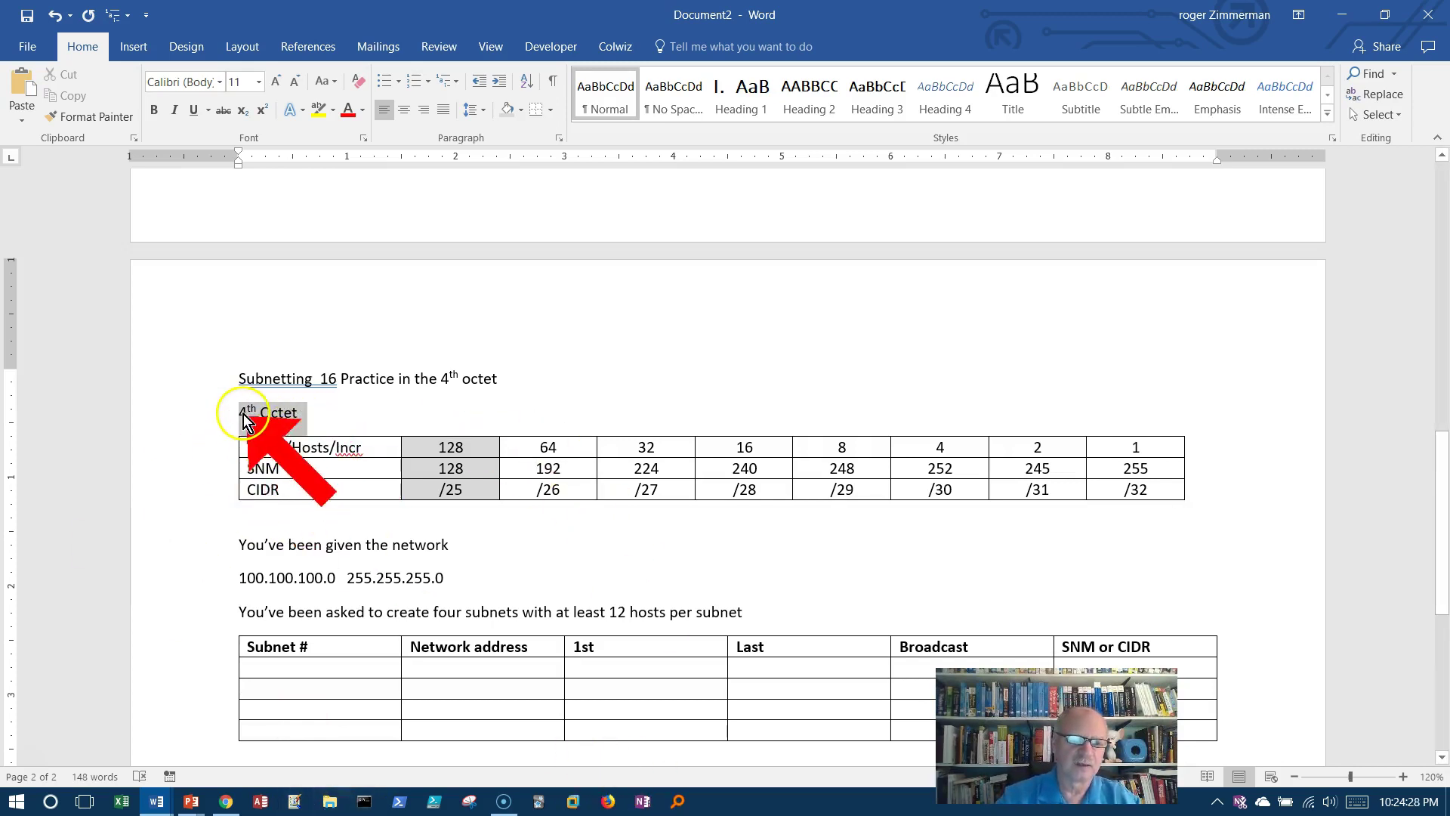
{"action": "key", "text": "Delete"}
{"action": "scroll", "coordinate": [388, 423], "scroll_direction": "up", "scroll_amount": 12}
{"action": "left_click", "coordinate": [215, 403]}
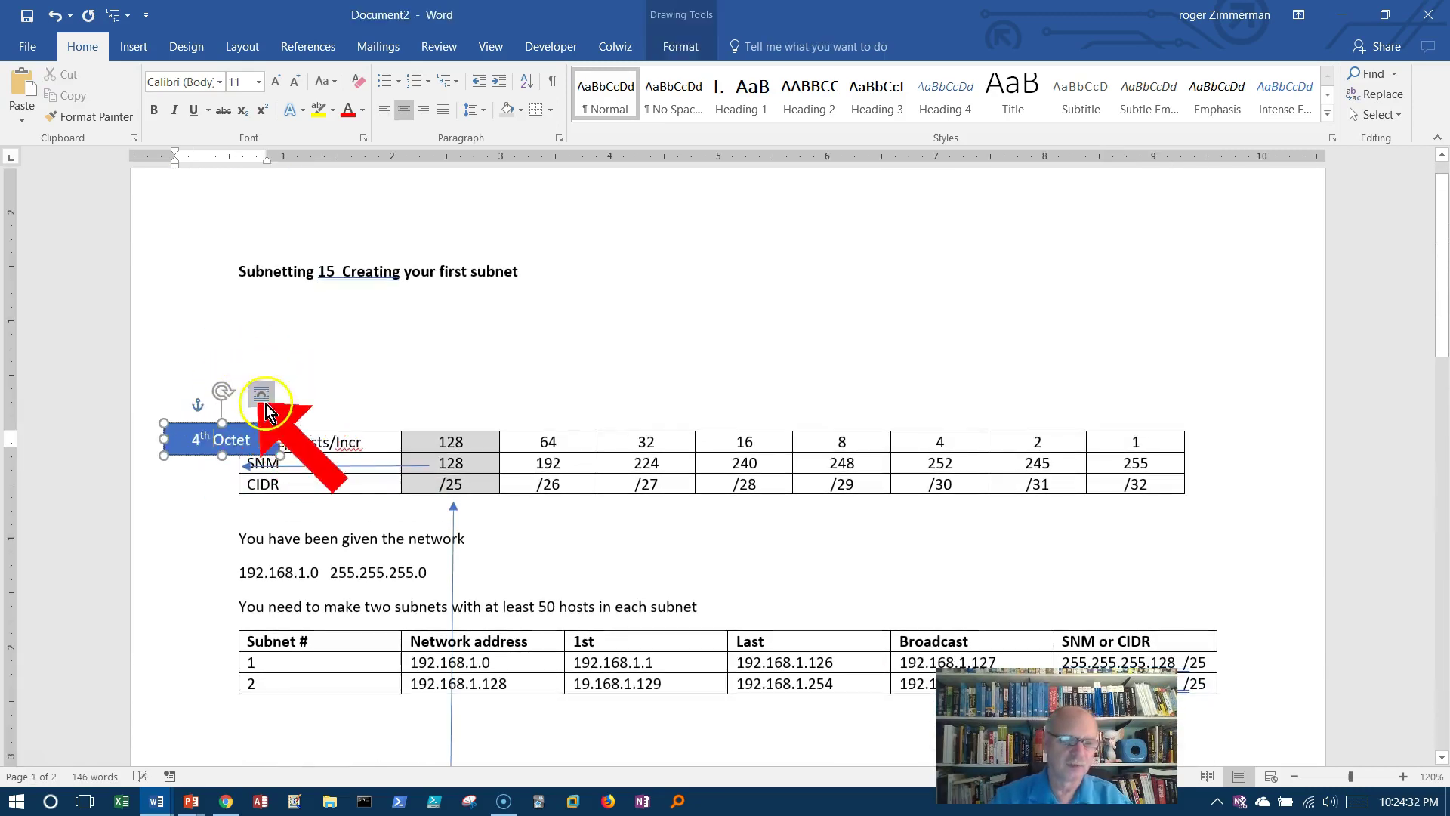
{"action": "scroll", "coordinate": [492, 608], "scroll_direction": "down", "scroll_amount": 15}
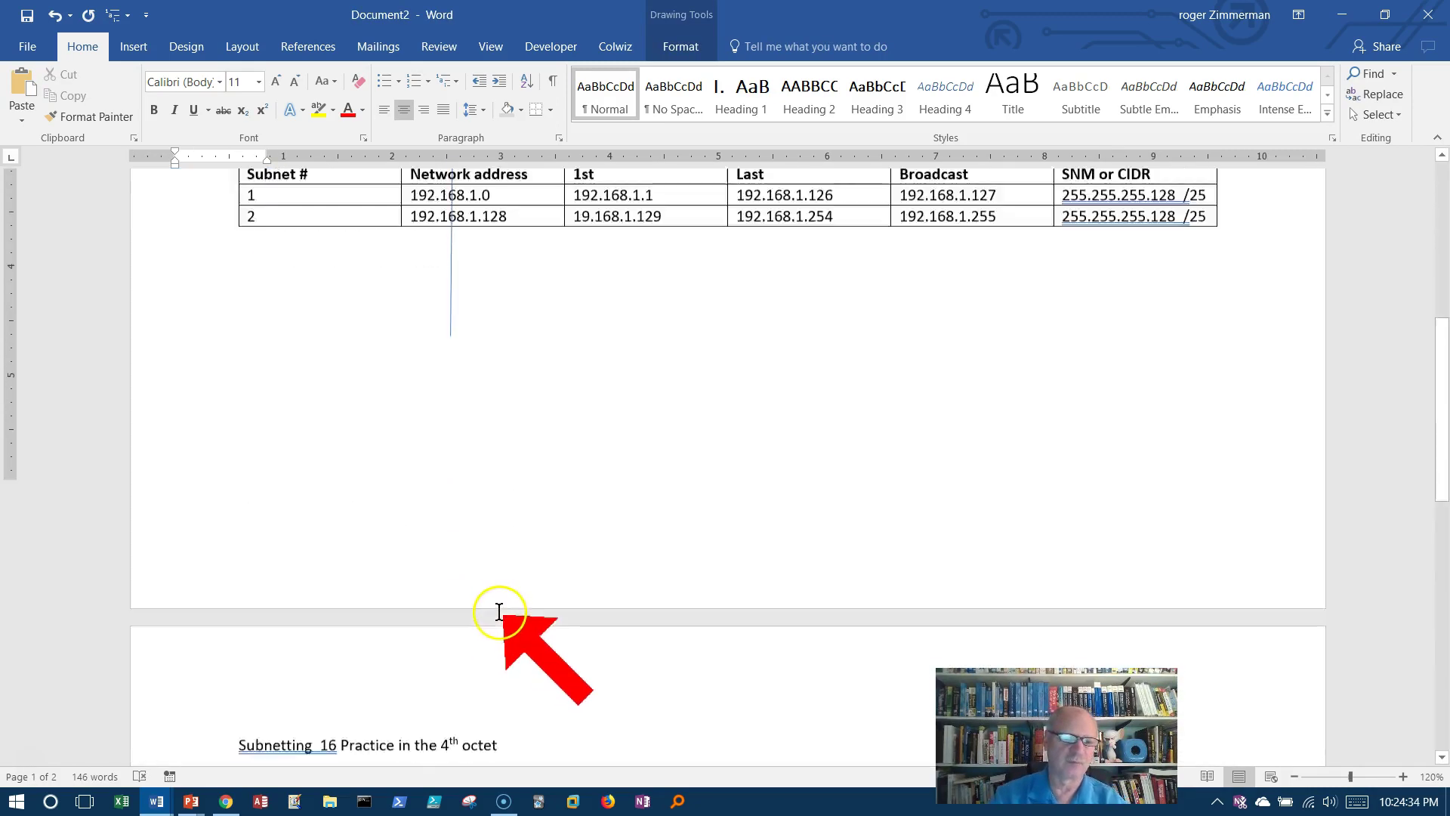
{"action": "left_click", "coordinate": [243, 404]}
{"action": "type", "text": "Subnet #\tNetwork address\t1st\tLast\tBroadcast\tSNM or CIDR 1\t192.168.1.0\t192.168.1.1\t192.168.1.126\t192.168.1.127\t255.255.255.128 /25 2\t192.168.1.128\t19.168.1.129\t192.168.1.254\t192.168.1.255\t255.255.255.128 /25"}
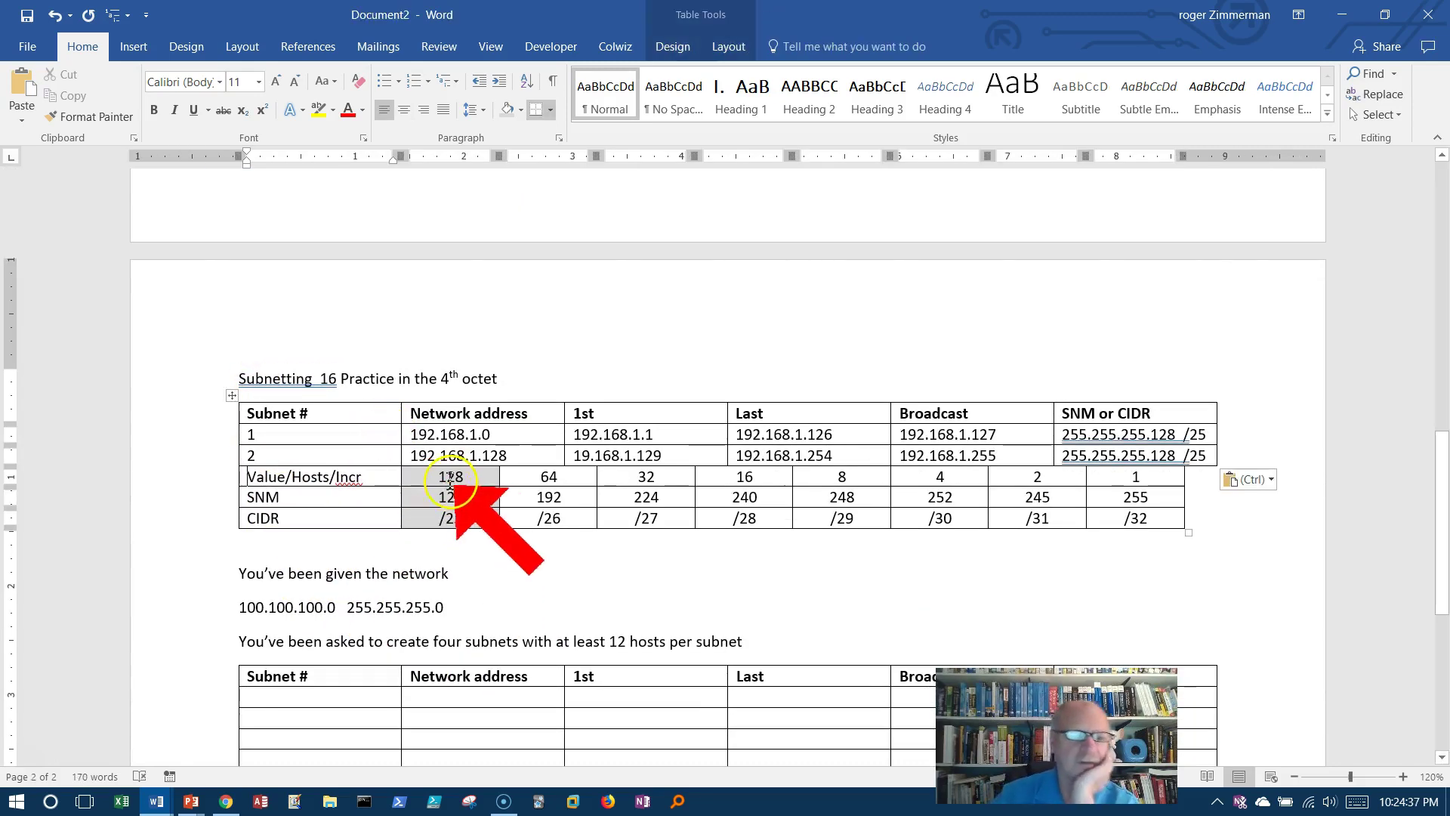
{"action": "left_click", "coordinate": [55, 15]}
Step: Copy the blue vertical 4th Octet label and place it left of the practice table
{"action": "scroll", "coordinate": [253, 285], "scroll_direction": "up", "scroll_amount": 15}
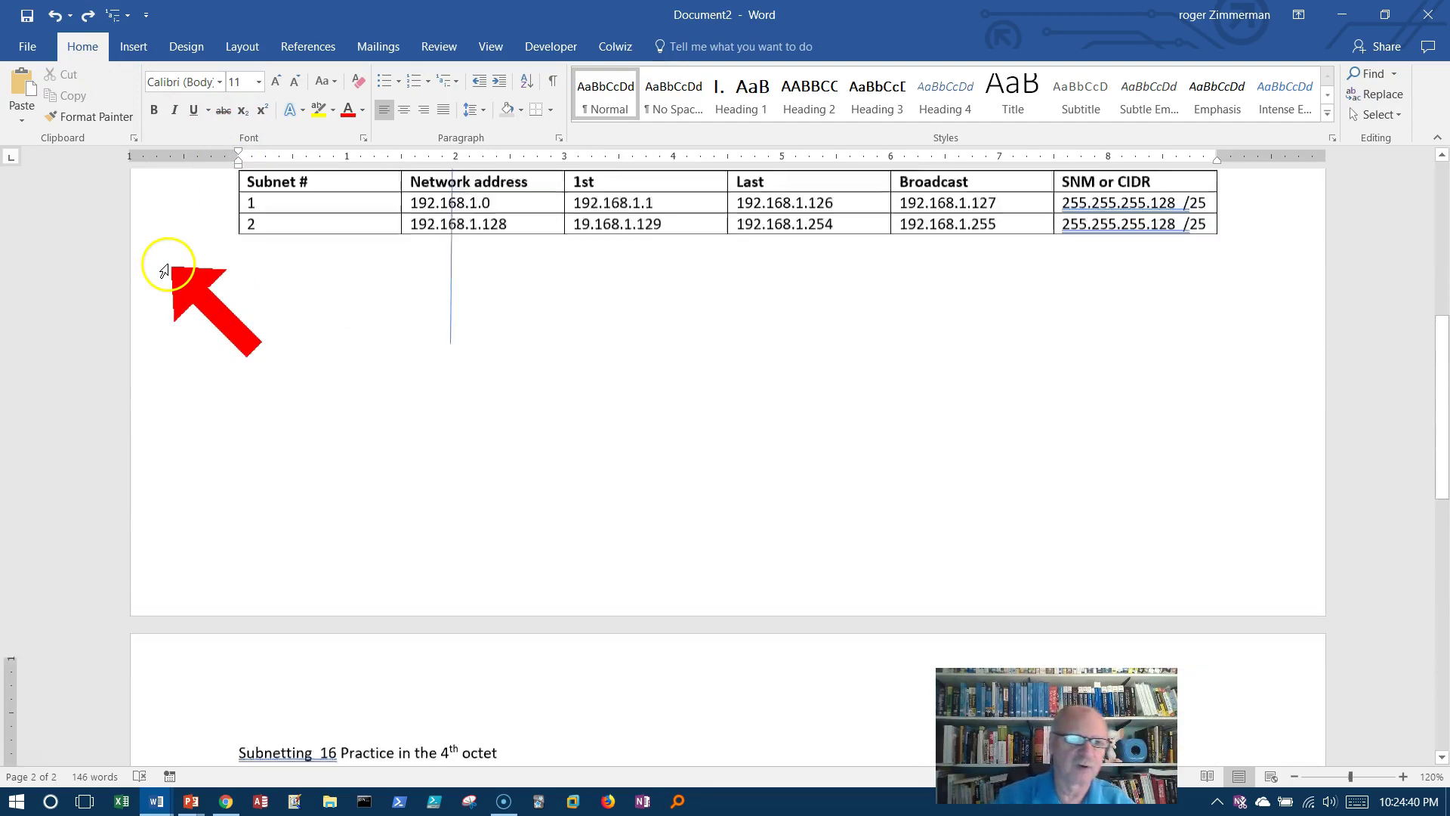
{"action": "left_click", "coordinate": [221, 382]}
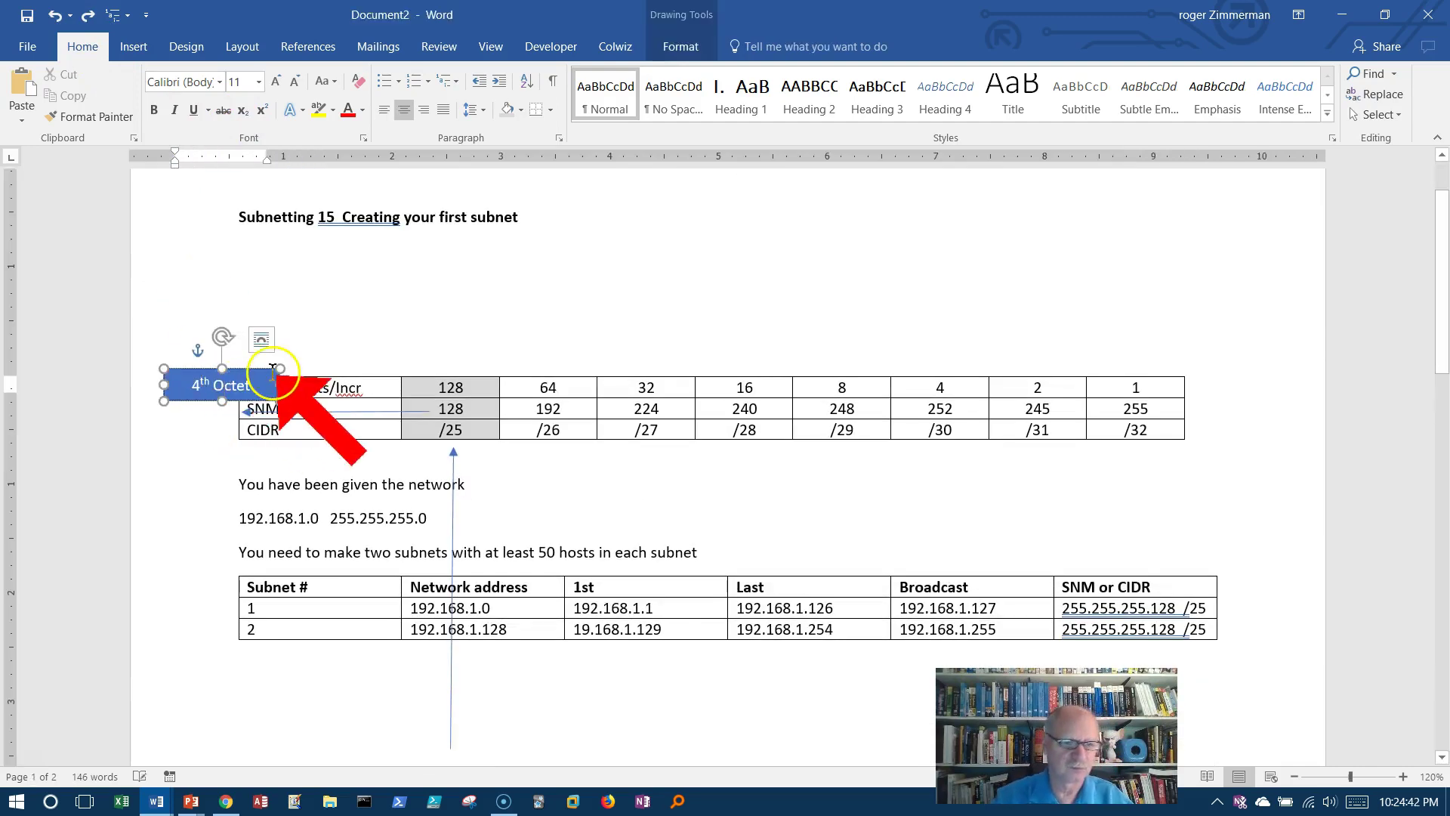
{"action": "key", "text": "alt+Left"}
{"action": "key", "text": "alt+Left"}
{"action": "key", "text": "alt+Left"}
{"action": "key", "text": "alt+Left"}
{"action": "key", "text": "alt+Left"}
{"action": "key", "text": "alt+Left"}
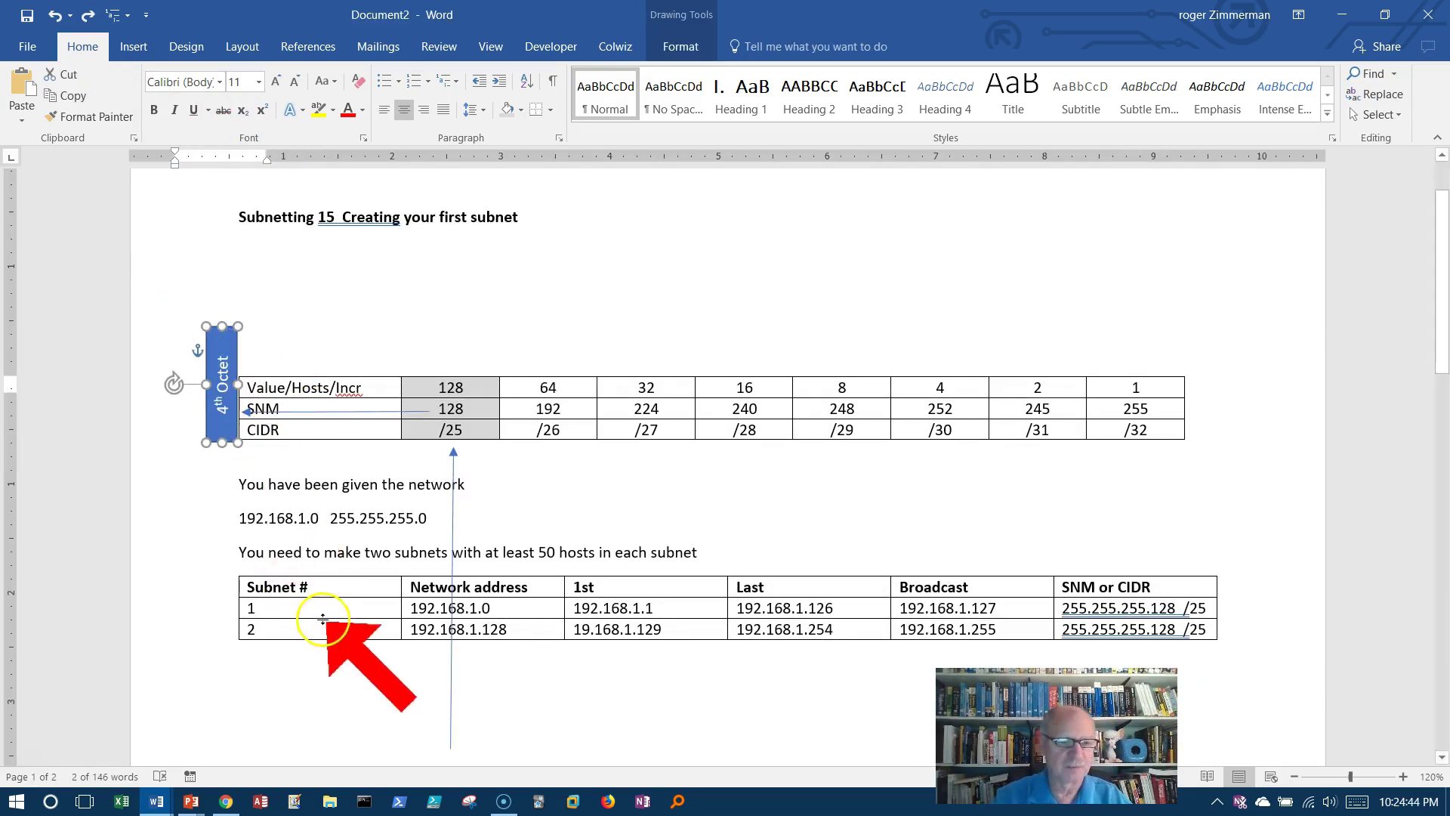
{"action": "scroll", "coordinate": [374, 533], "scroll_direction": "down", "scroll_amount": 15}
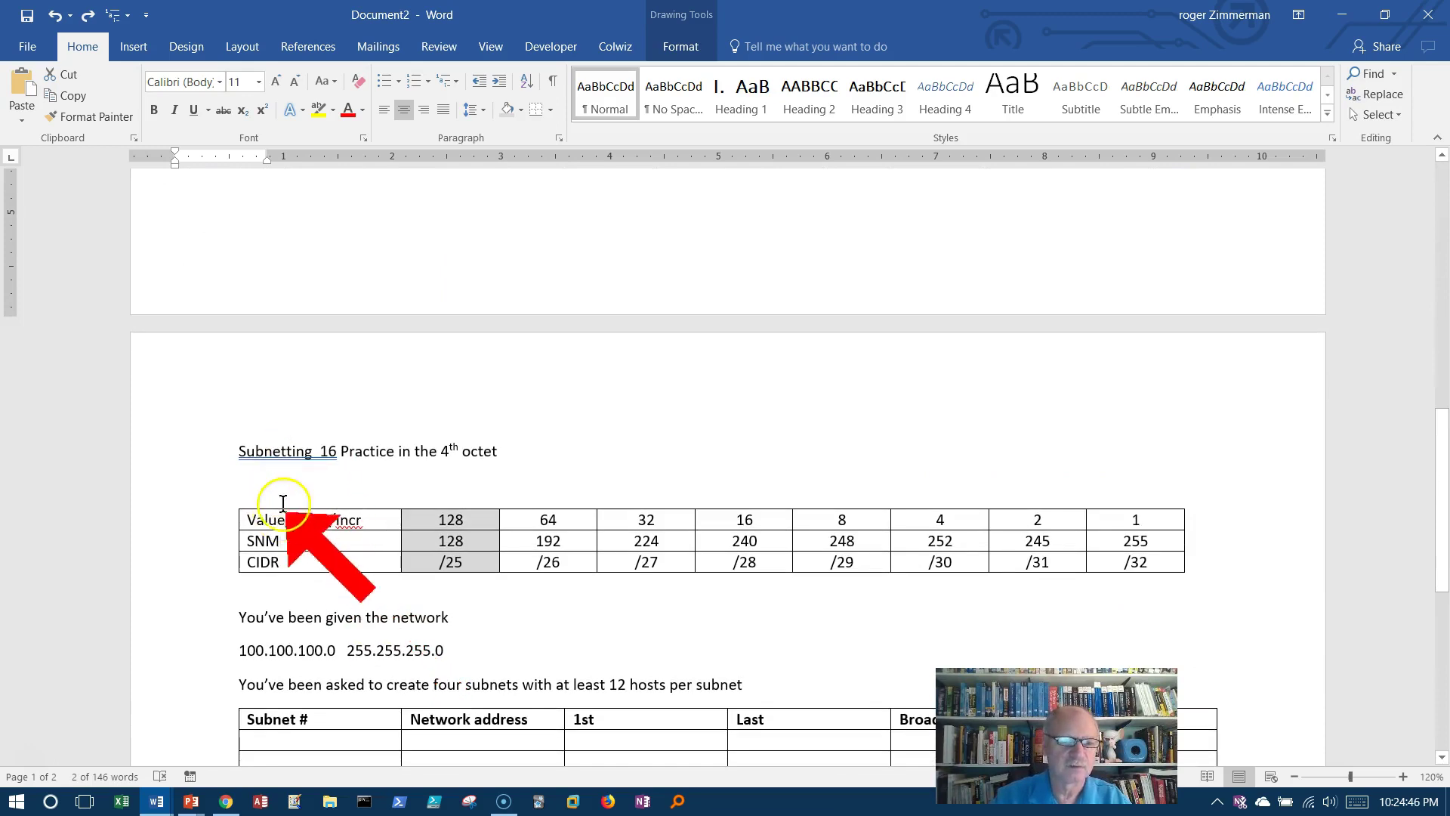
{"action": "left_click", "coordinate": [400, 514]}
{"action": "key", "text": "ctrl+v"}
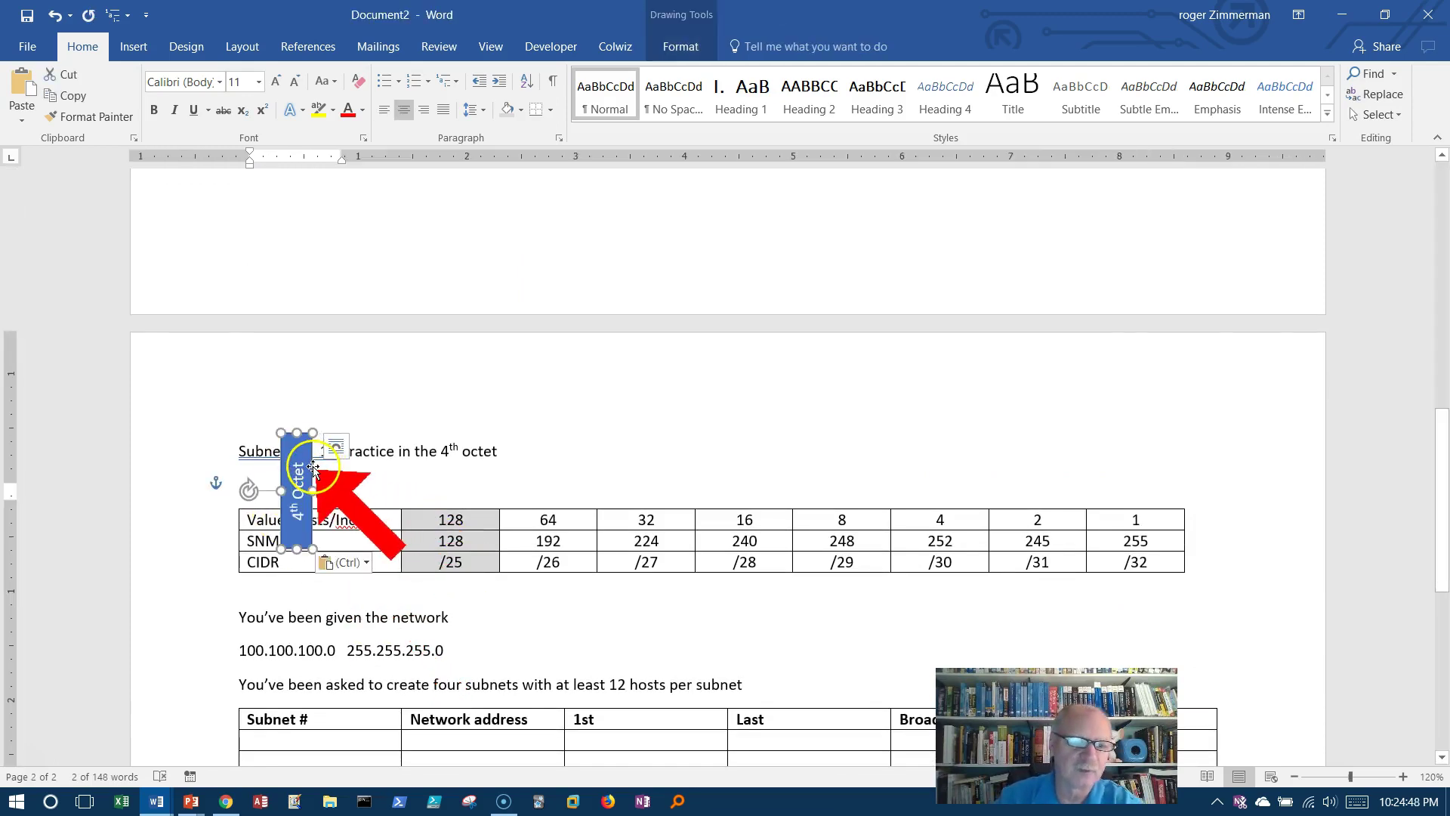
{"action": "left_click_drag", "start_coordinate": [313, 467], "coordinate": [237, 484]}
{"action": "left_click", "coordinate": [831, 453]}
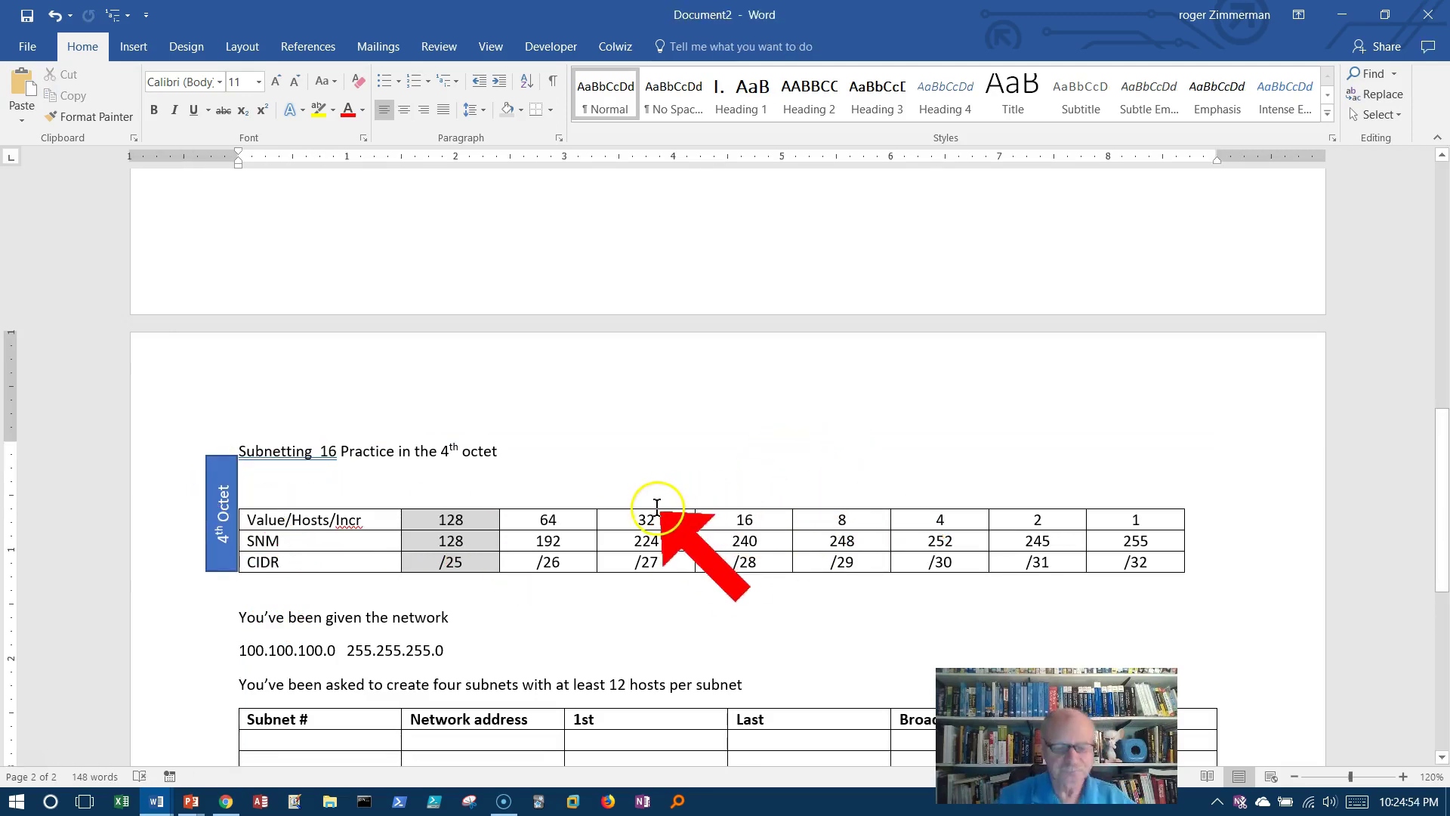
{"action": "scroll", "coordinate": [604, 522], "scroll_direction": "down", "scroll_amount": 2}
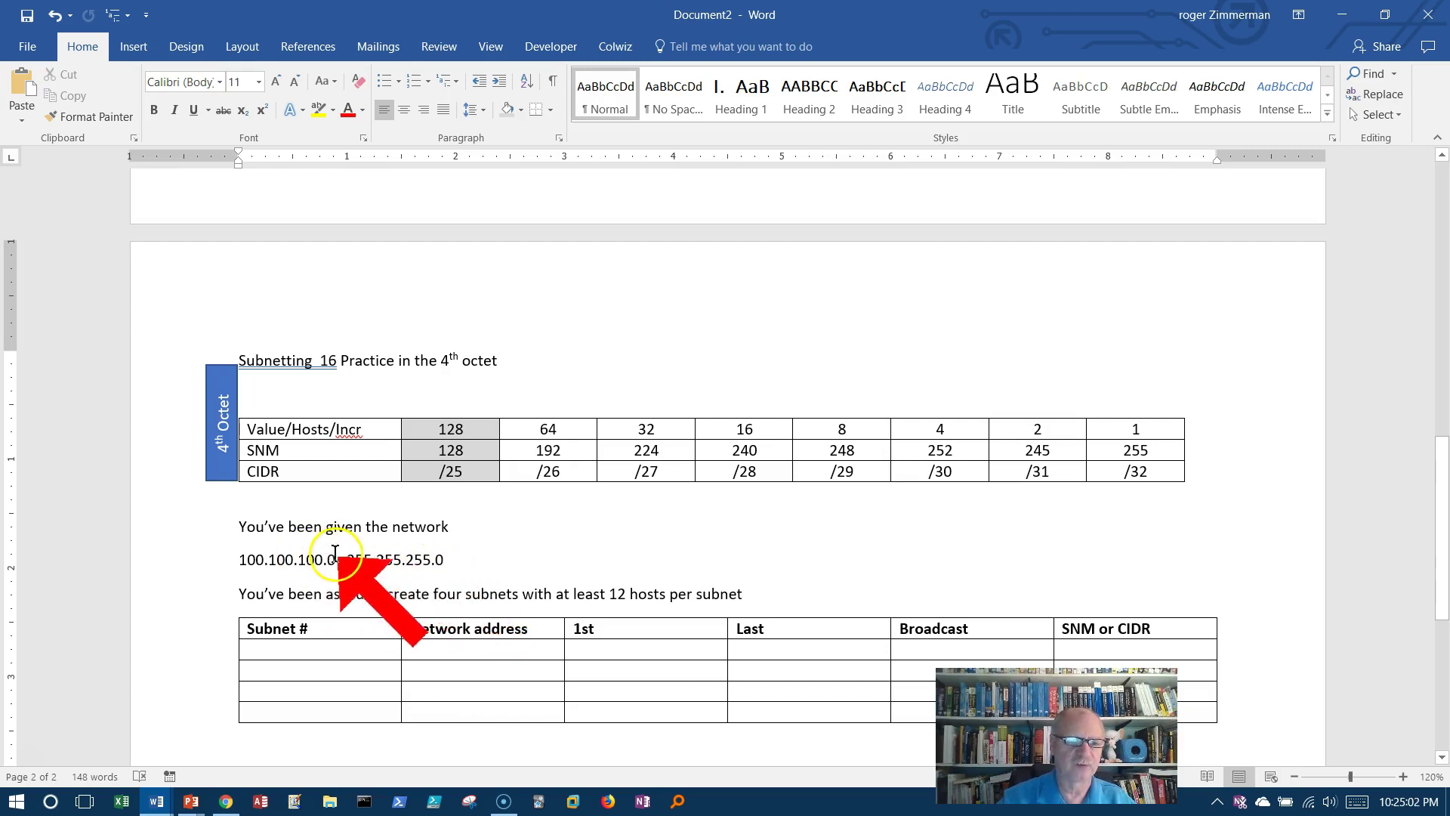
{"action": "left_click_drag", "start_coordinate": [336, 559], "coordinate": [337, 559]}
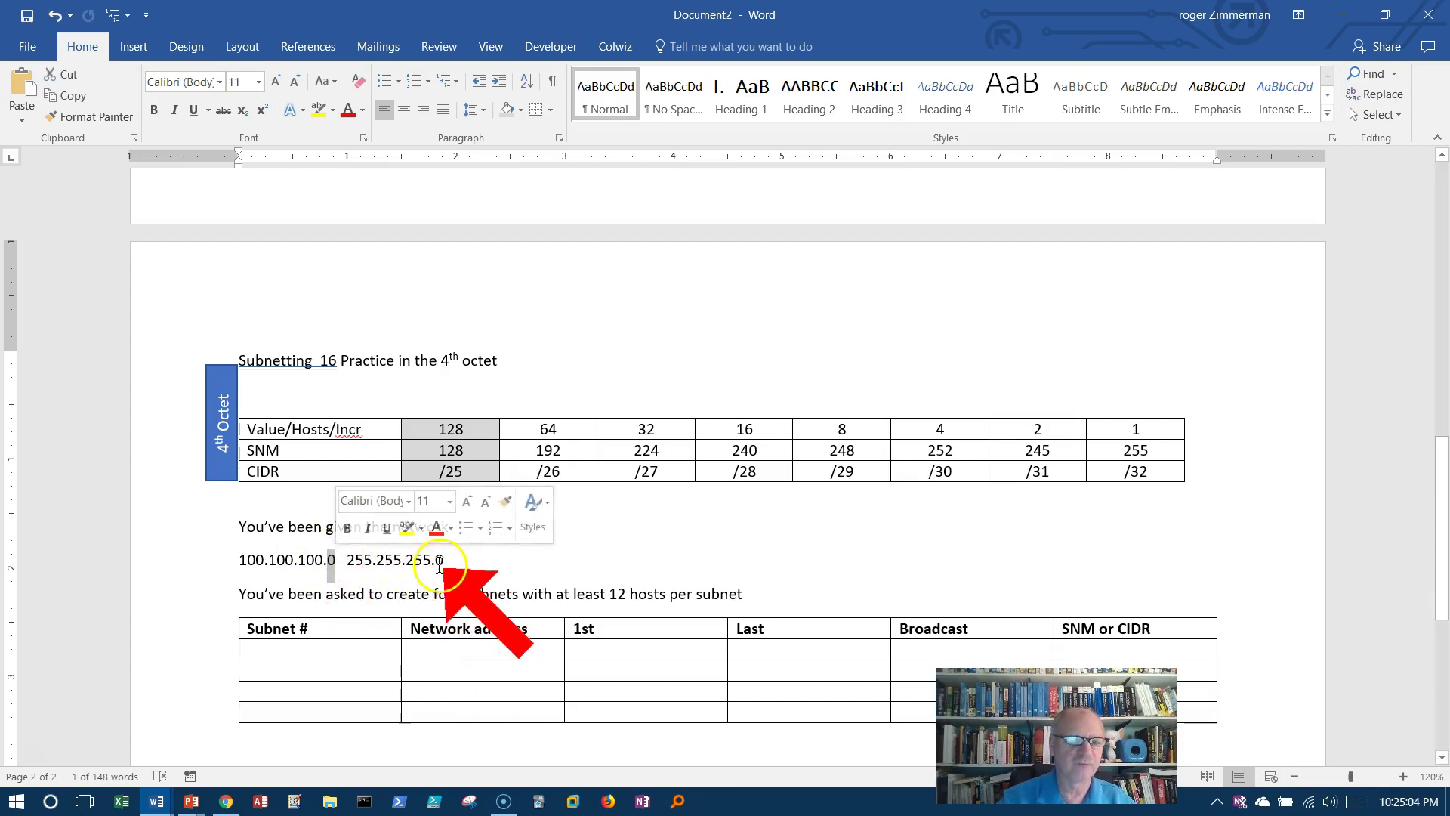
{"action": "left_click_drag", "start_coordinate": [437, 565], "coordinate": [332, 560]}
{"action": "left_click", "coordinate": [321, 597]}
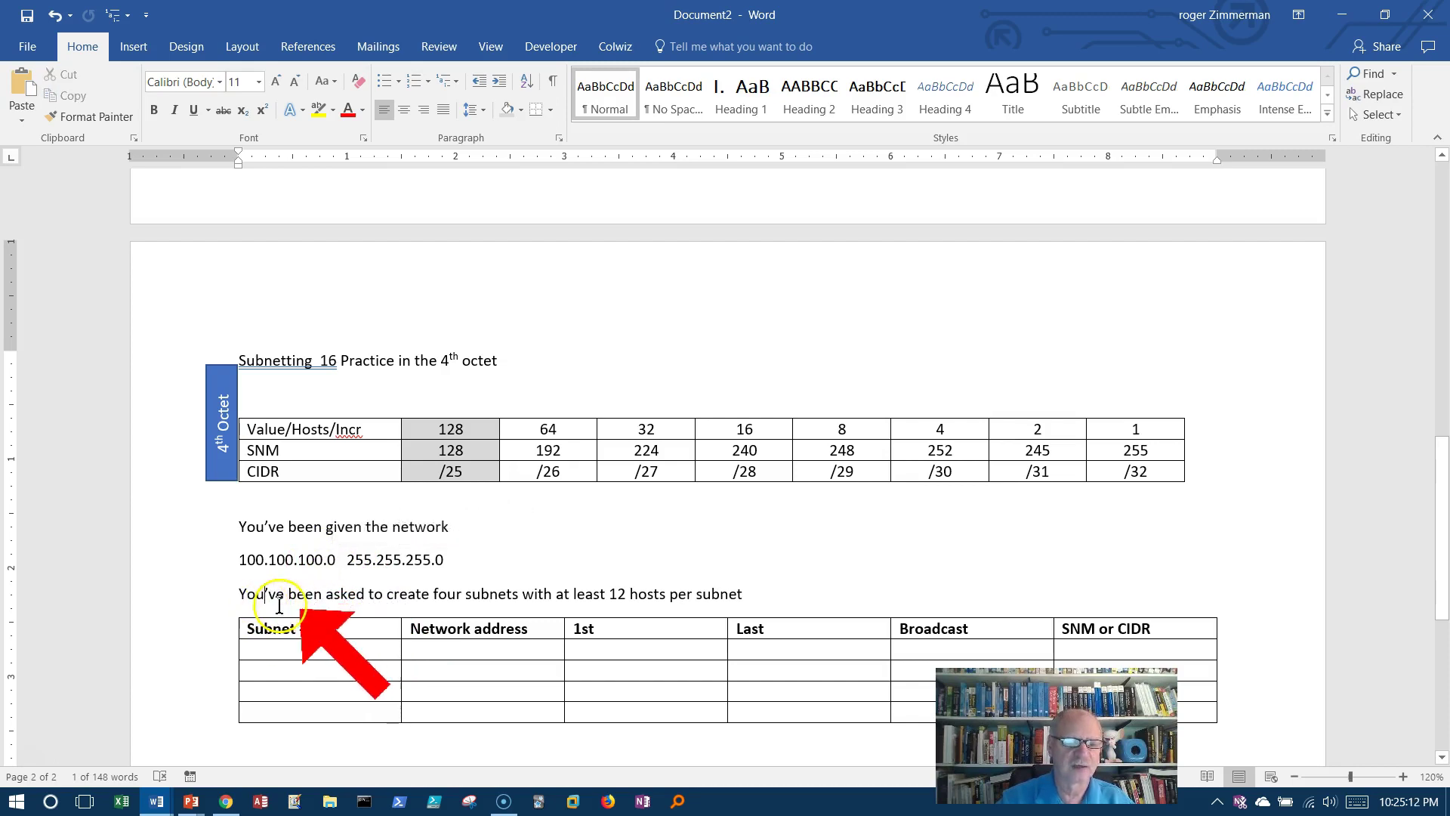
{"action": "left_click_drag", "start_coordinate": [428, 596], "coordinate": [513, 595]}
{"action": "left_click_drag", "start_coordinate": [693, 595], "coordinate": [616, 597]}
{"action": "left_click", "coordinate": [923, 521]}
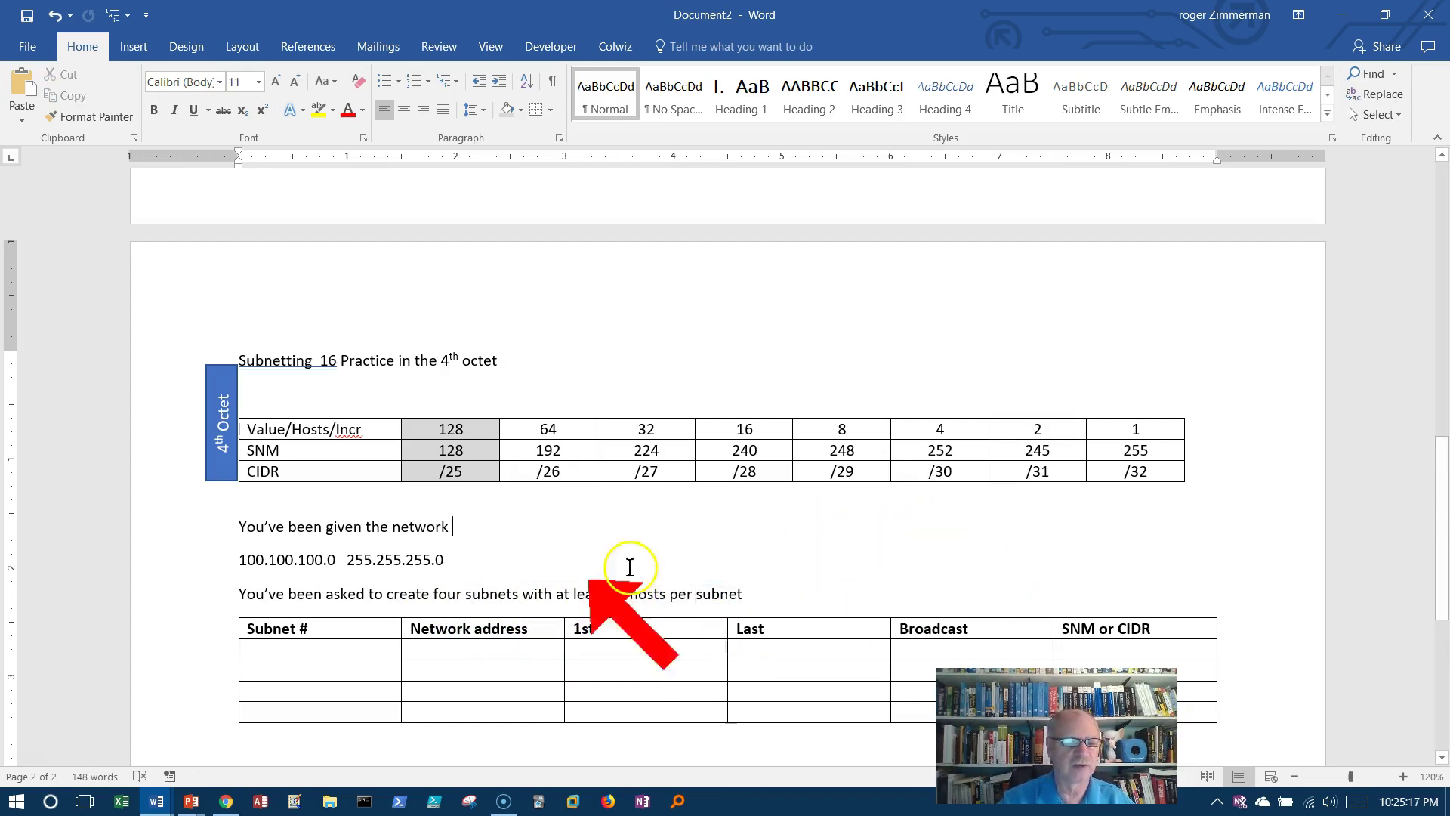
Step: Number the Subnet # cells 1, 2, 3 and 4
{"action": "left_click", "coordinate": [318, 649]}
{"action": "type", "text": "1"}
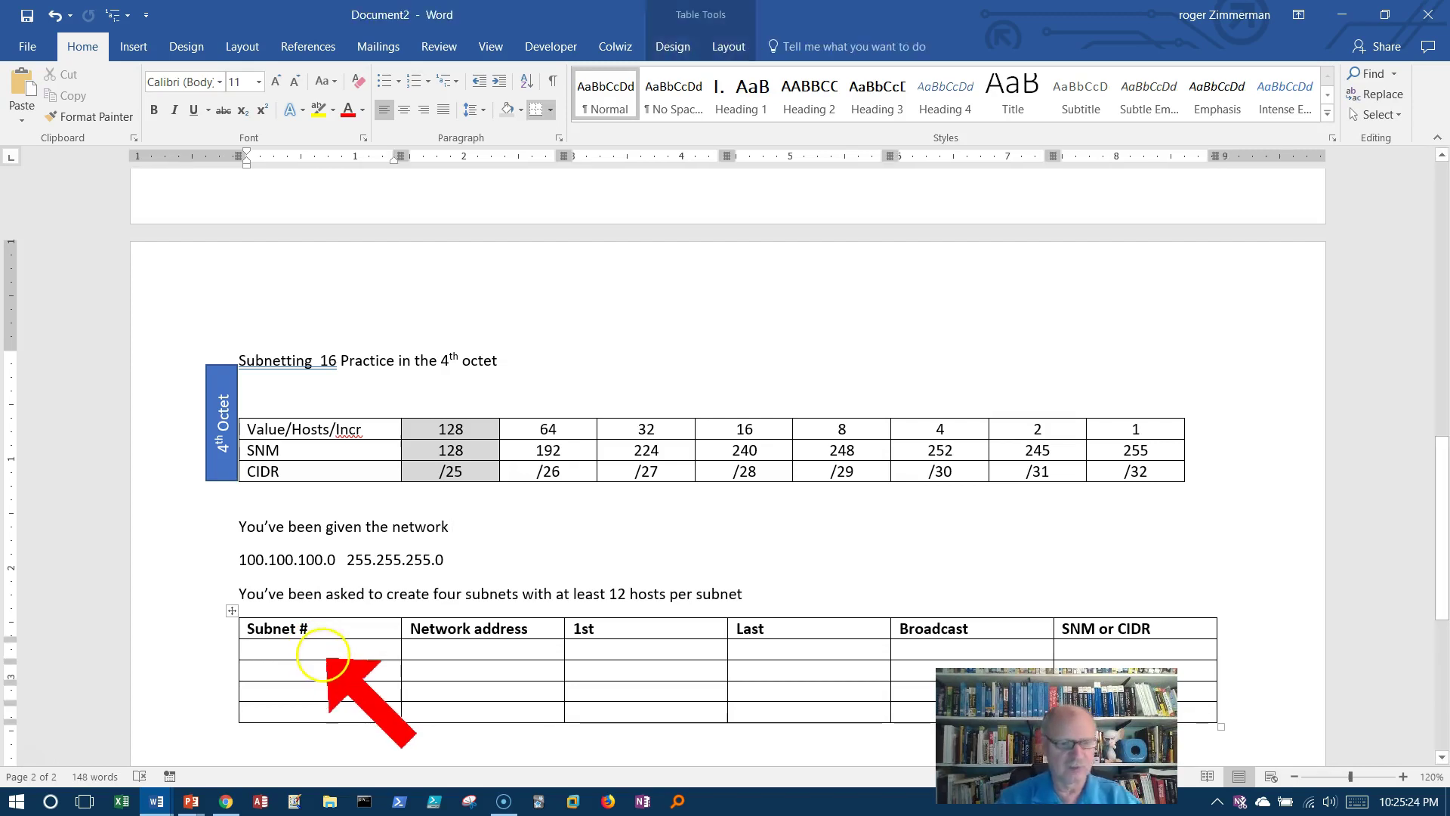
{"action": "key", "text": "Down"}
{"action": "type", "text": "2"}
{"action": "key", "text": "Down"}
{"action": "type", "text": "3"}
{"action": "key", "text": "Down"}
{"action": "type", "text": "4"}
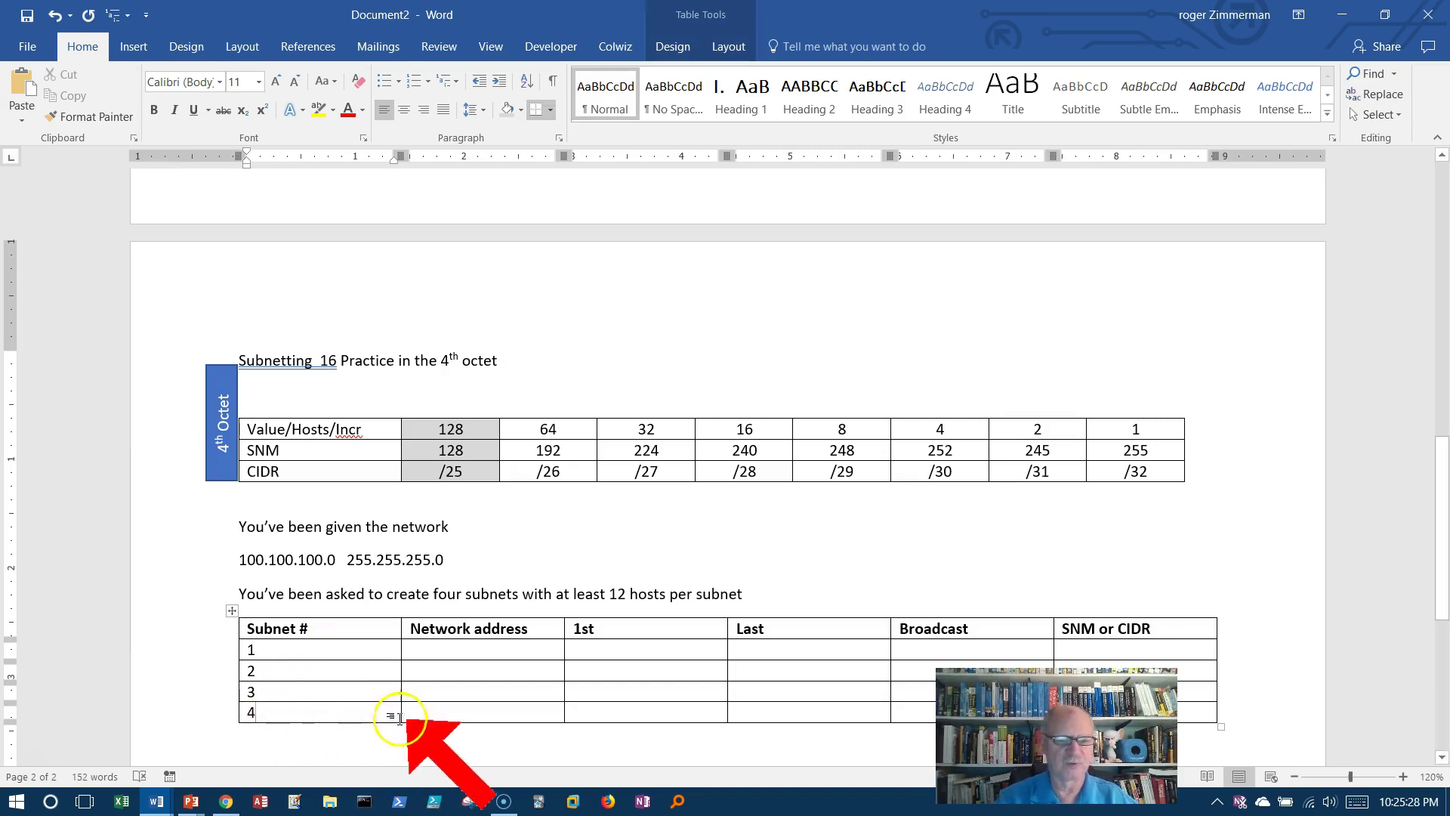
Step: Enter 100.100.100.0 and 100.100.100.1 as subnet 1's network and first addresses
{"action": "left_click", "coordinate": [441, 651]}
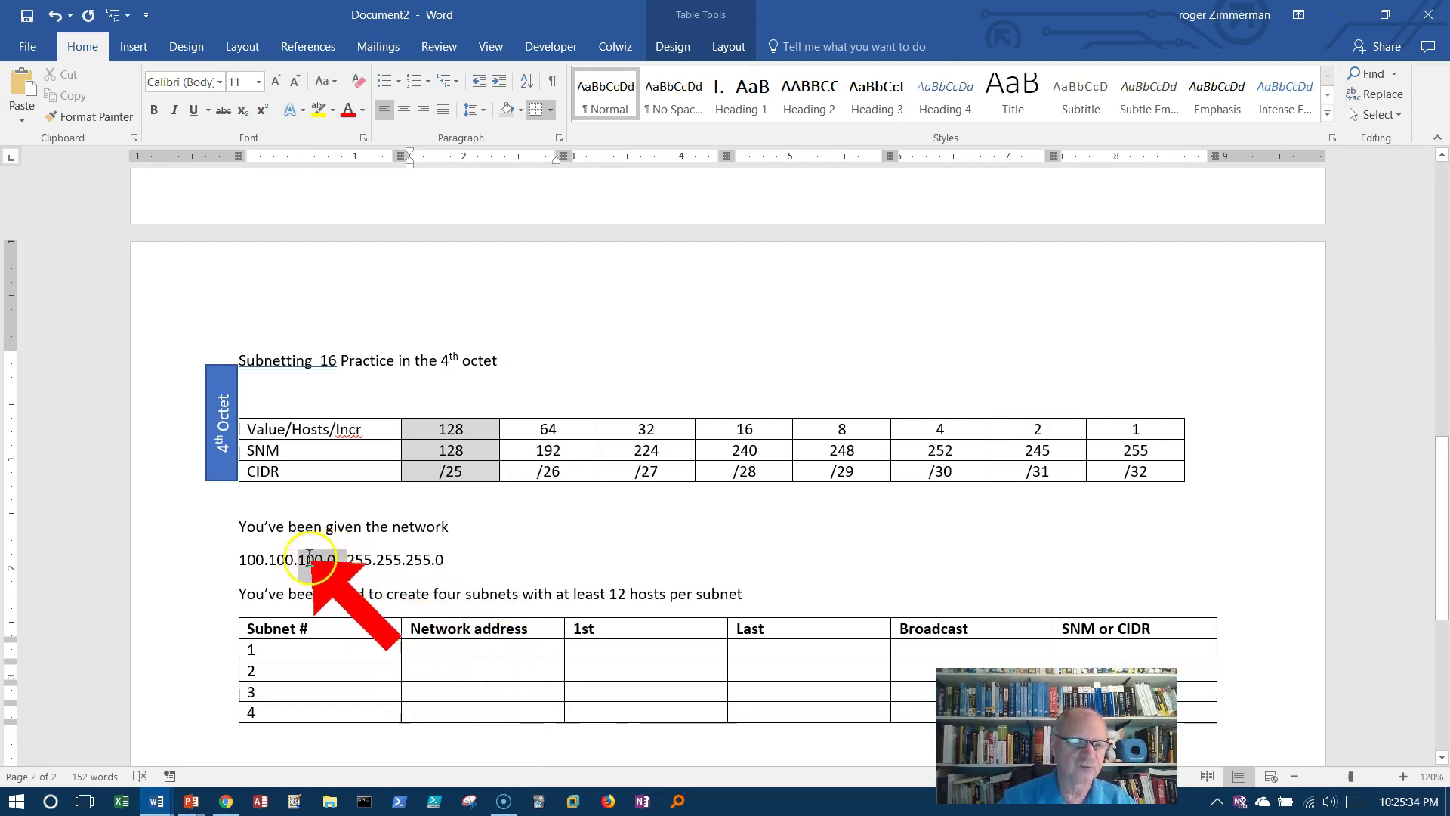
{"action": "left_click_drag", "start_coordinate": [240, 560], "coordinate": [346, 560]}
{"action": "left_click", "coordinate": [442, 650]}
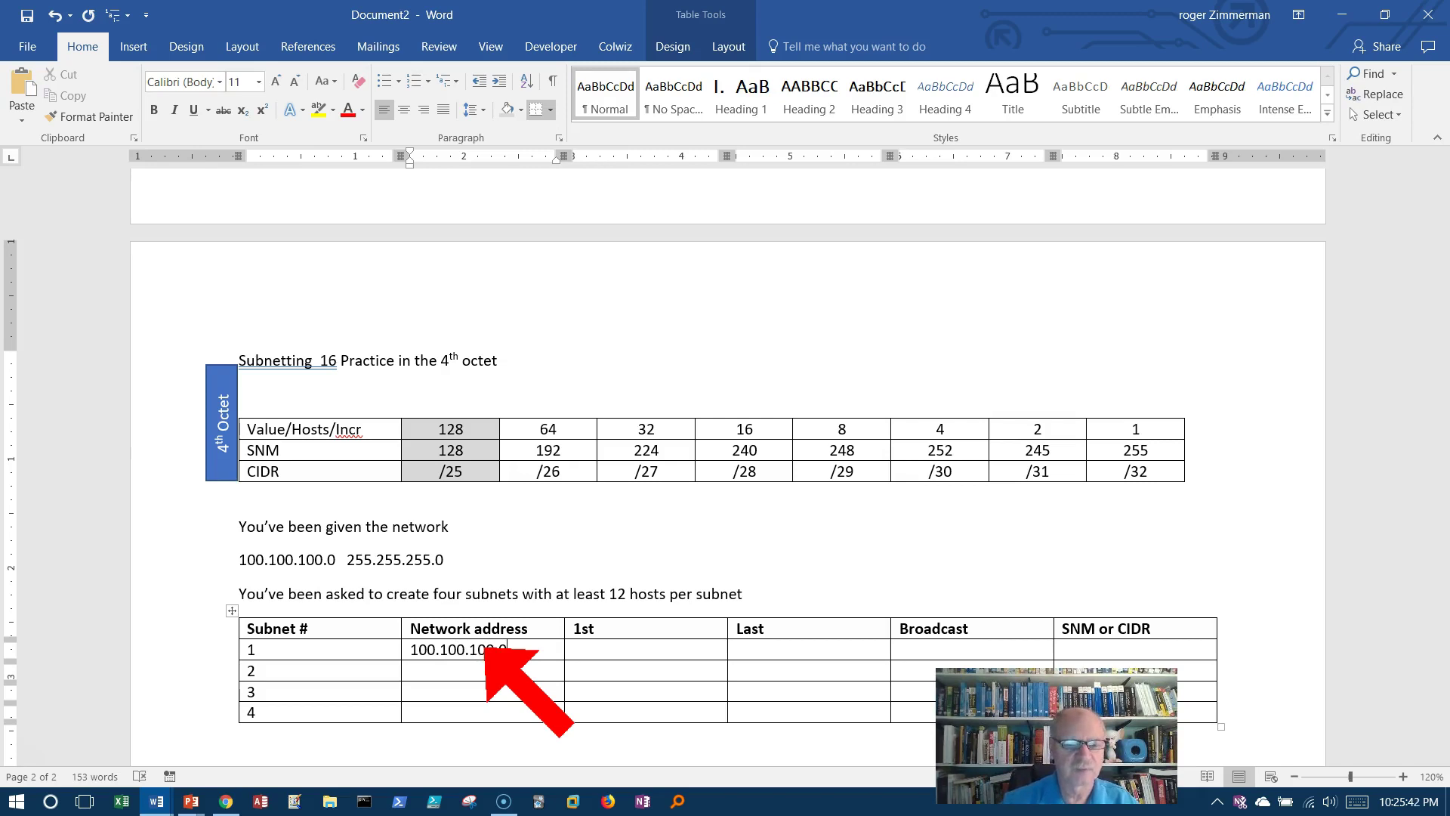
{"action": "left_click", "coordinate": [584, 651]}
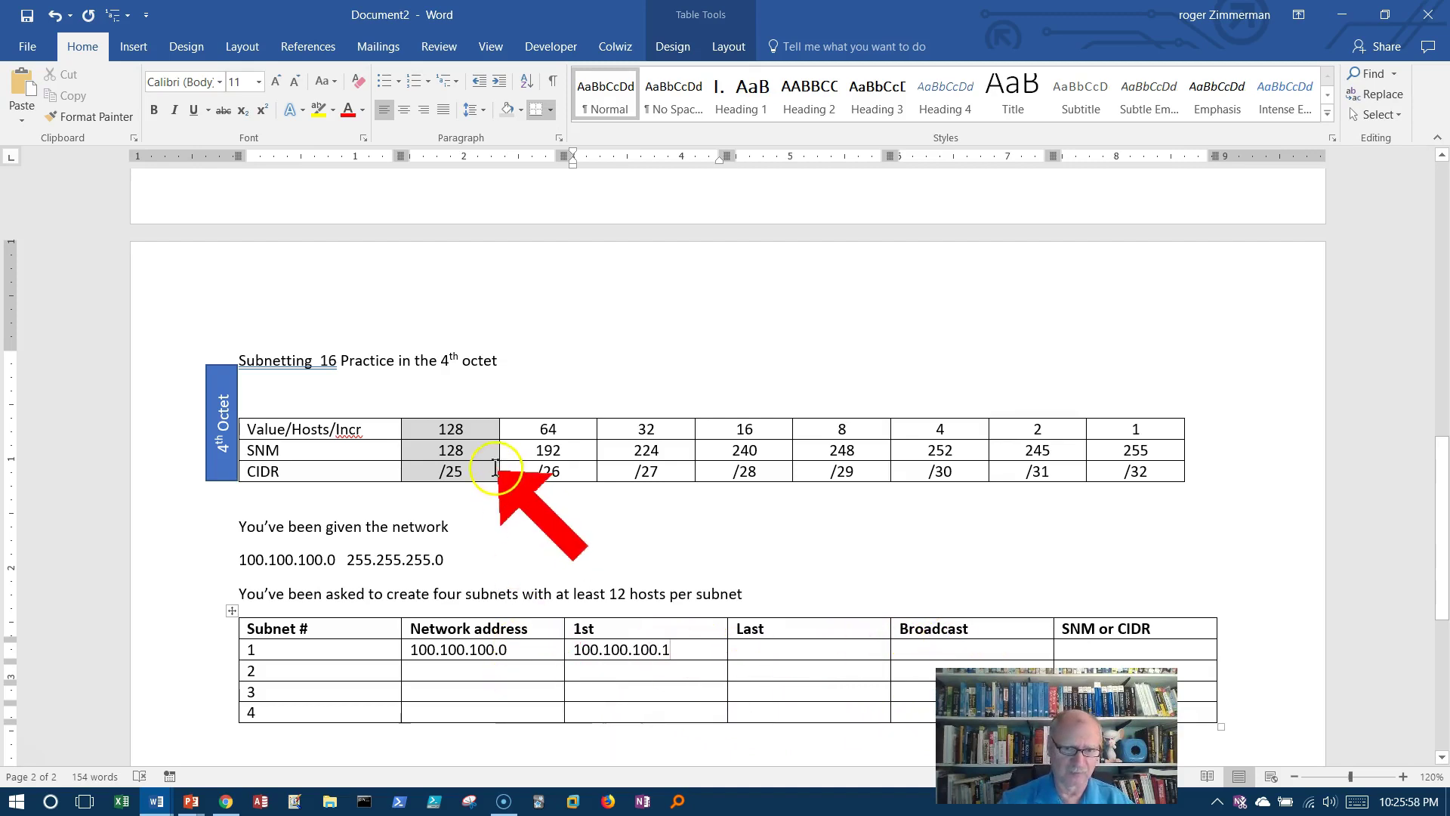
Step: Set the 128 column's shading to white, then reselect that column
{"action": "left_click", "coordinate": [442, 429]}
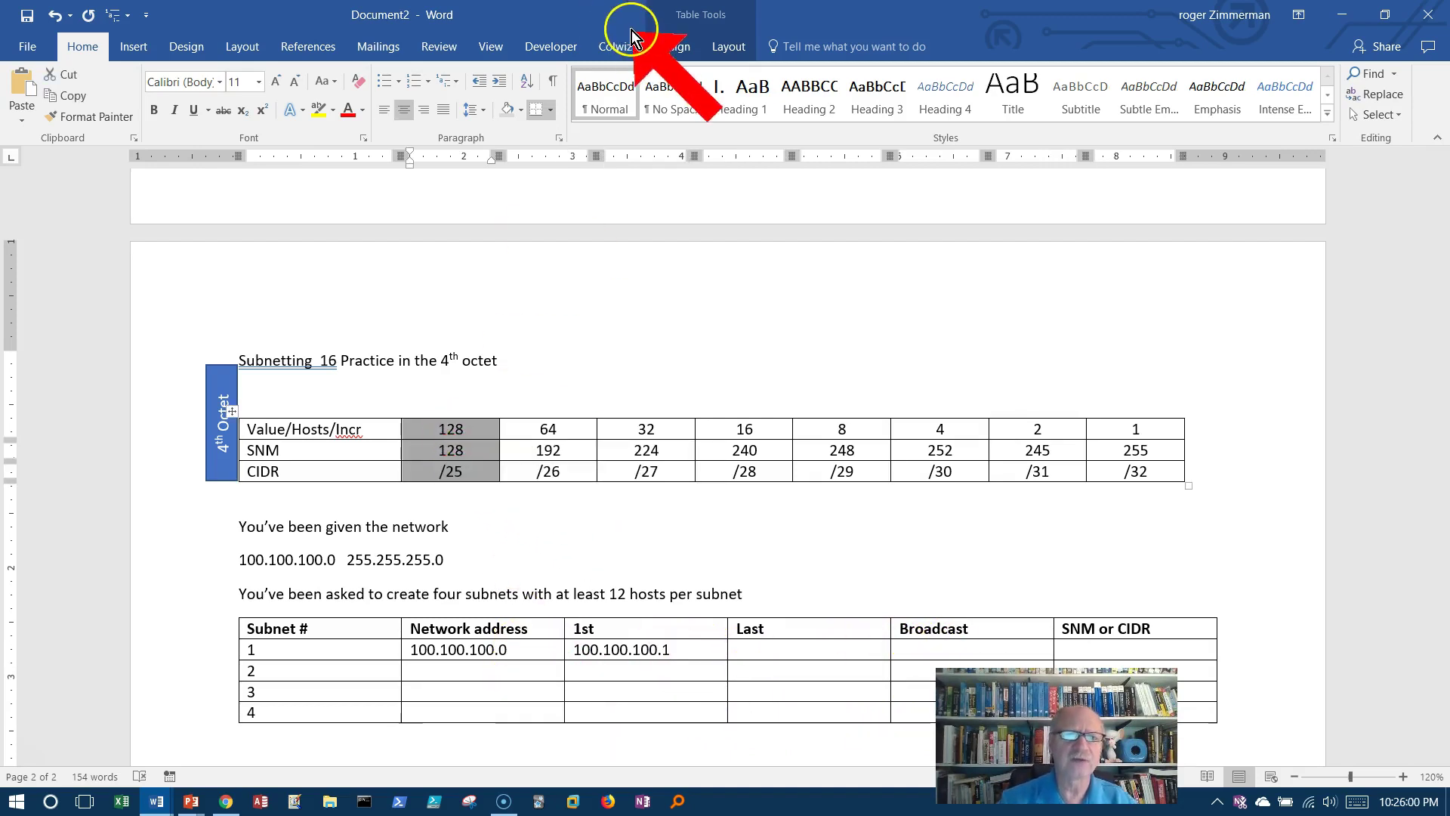
{"action": "left_click", "coordinate": [699, 48]}
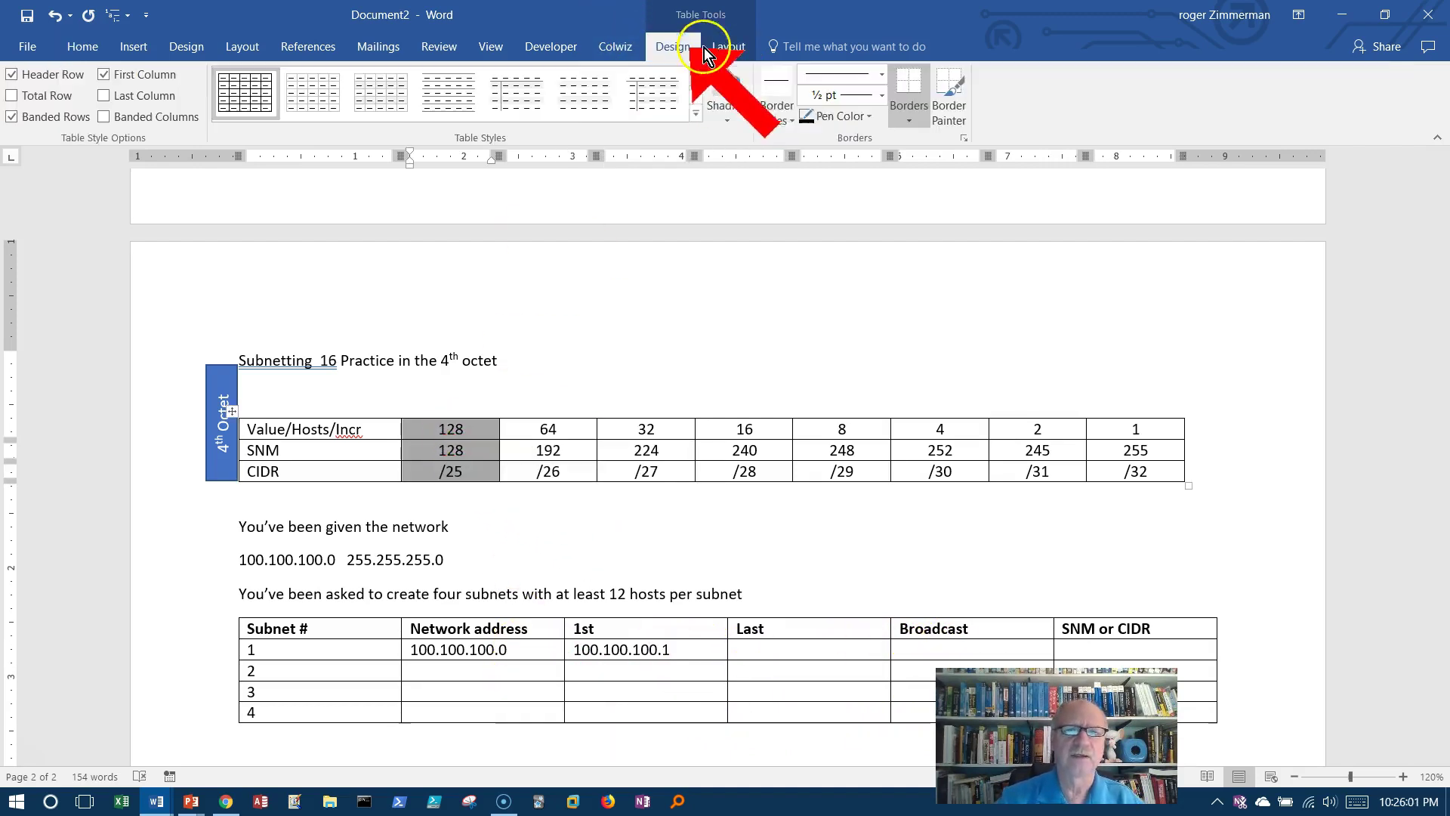
{"action": "left_click", "coordinate": [728, 113]}
{"action": "left_click", "coordinate": [717, 155]}
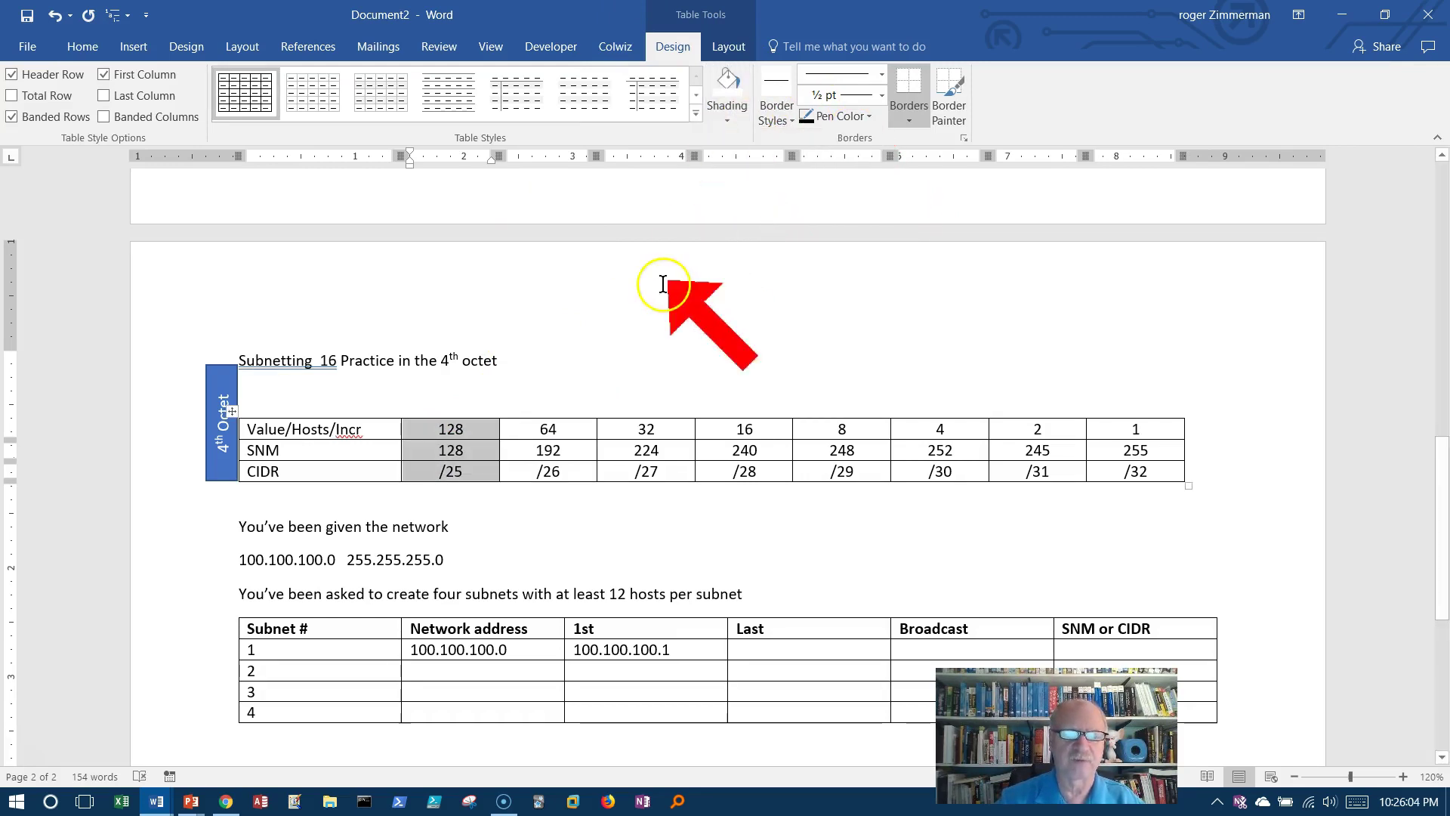
{"action": "left_click", "coordinate": [846, 398]}
{"action": "scroll", "coordinate": [877, 348], "scroll_direction": "down", "scroll_amount": 2}
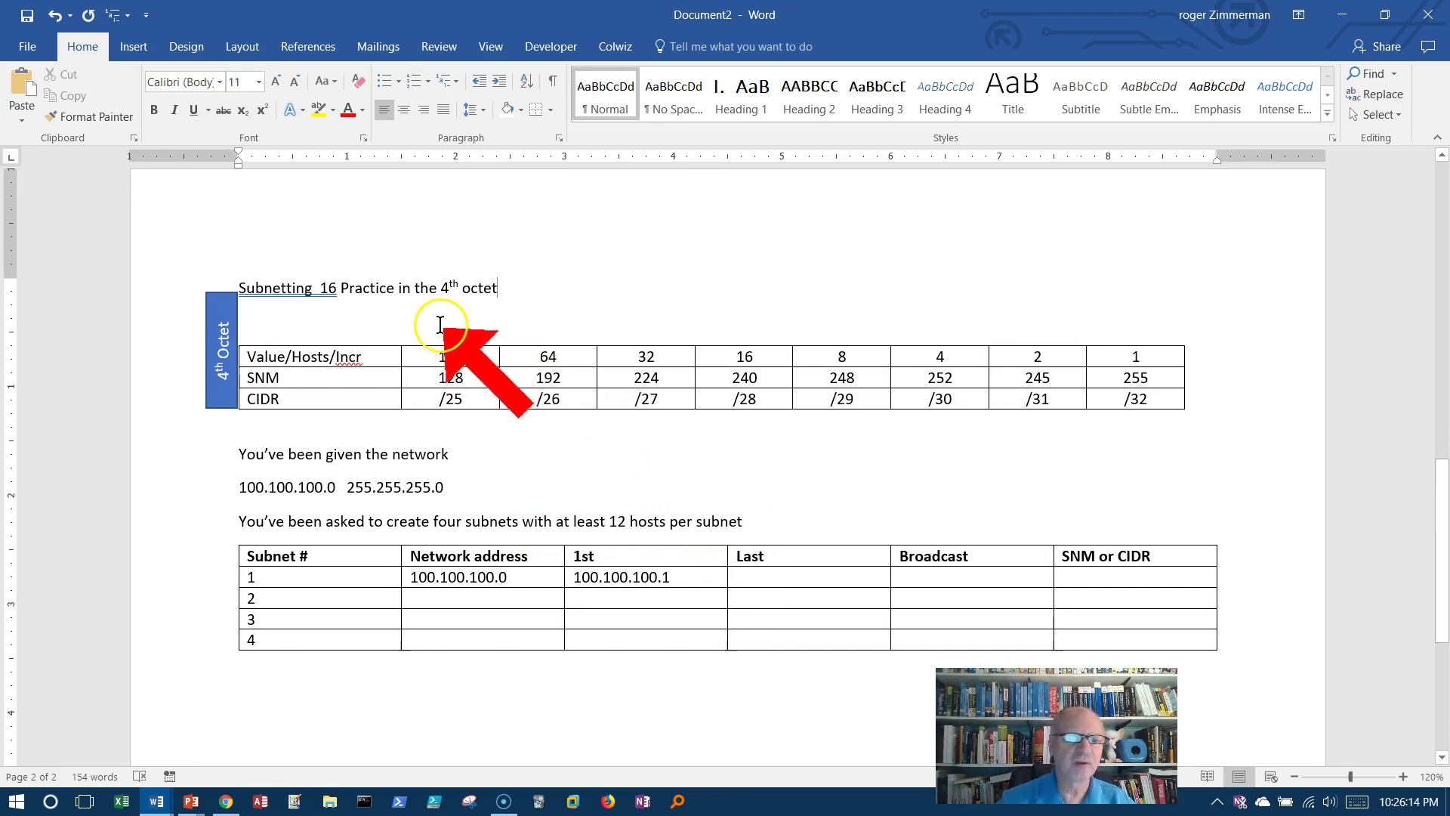
{"action": "left_click_drag", "start_coordinate": [446, 355], "coordinate": [470, 399]}
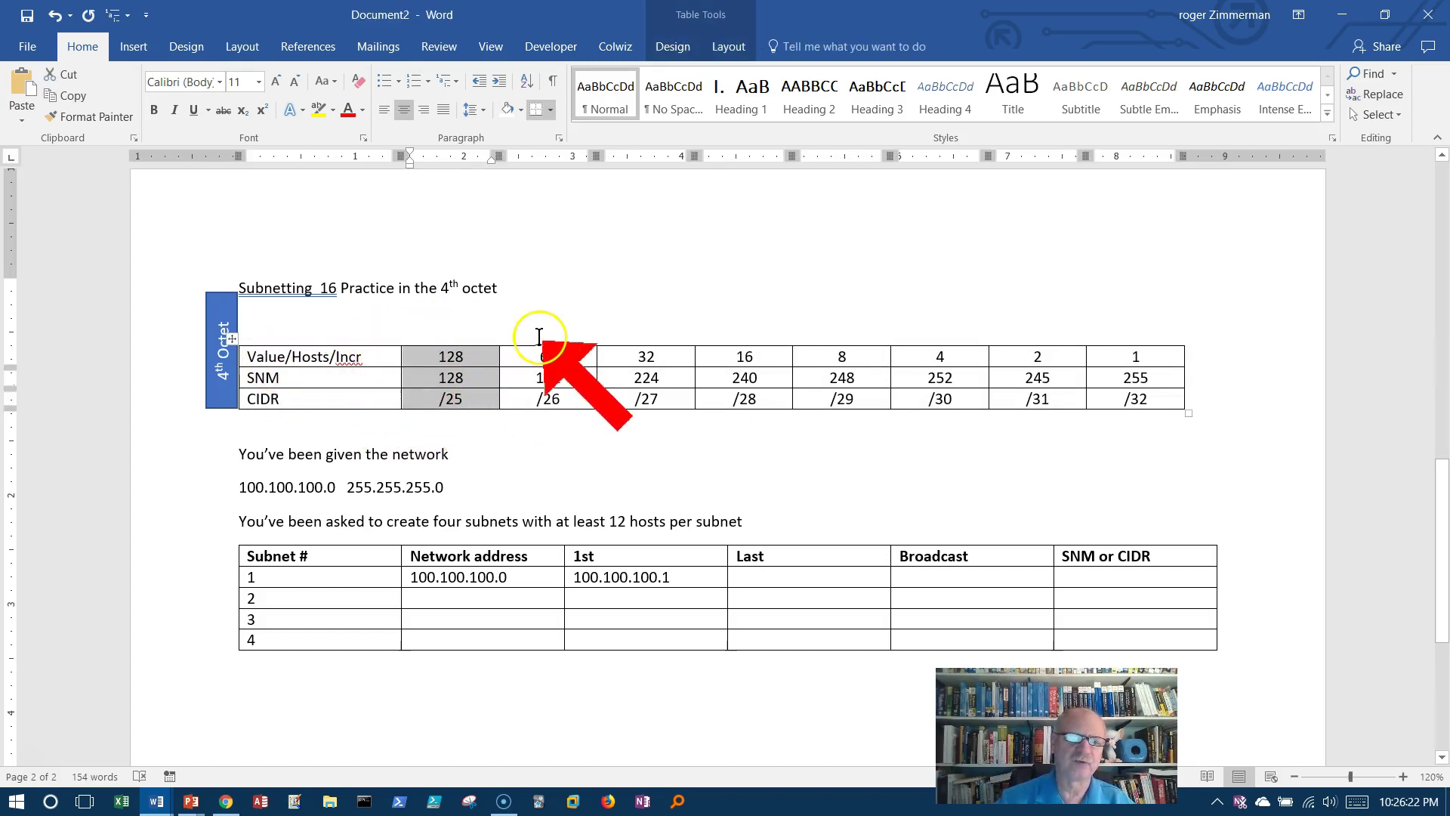
Step: Give the 64 / 192 / /26 column light grey shading to mark four subnets
{"action": "left_click_drag", "start_coordinate": [576, 400], "coordinate": [530, 365]}
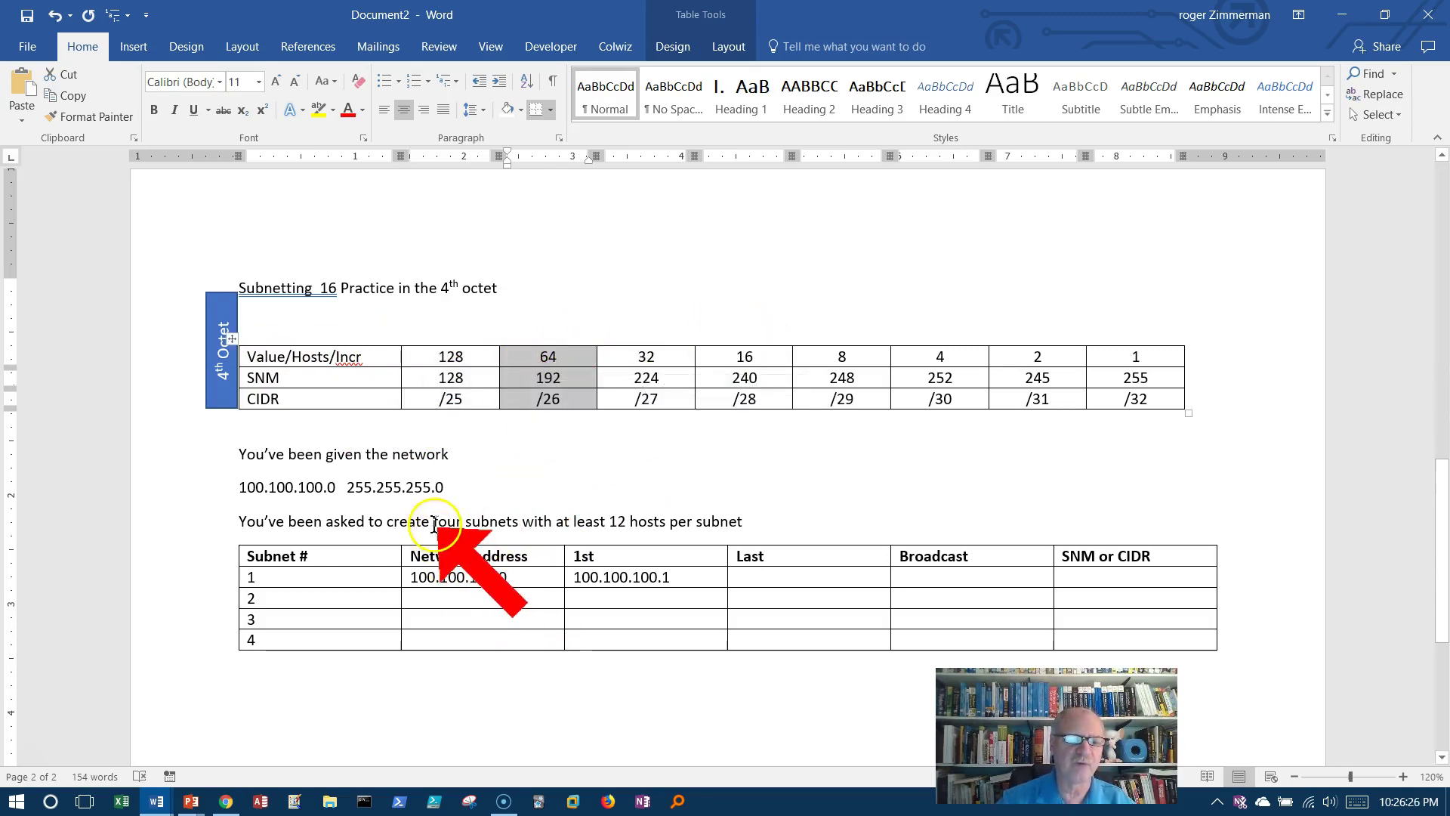
{"action": "left_click_drag", "start_coordinate": [437, 523], "coordinate": [487, 521]}
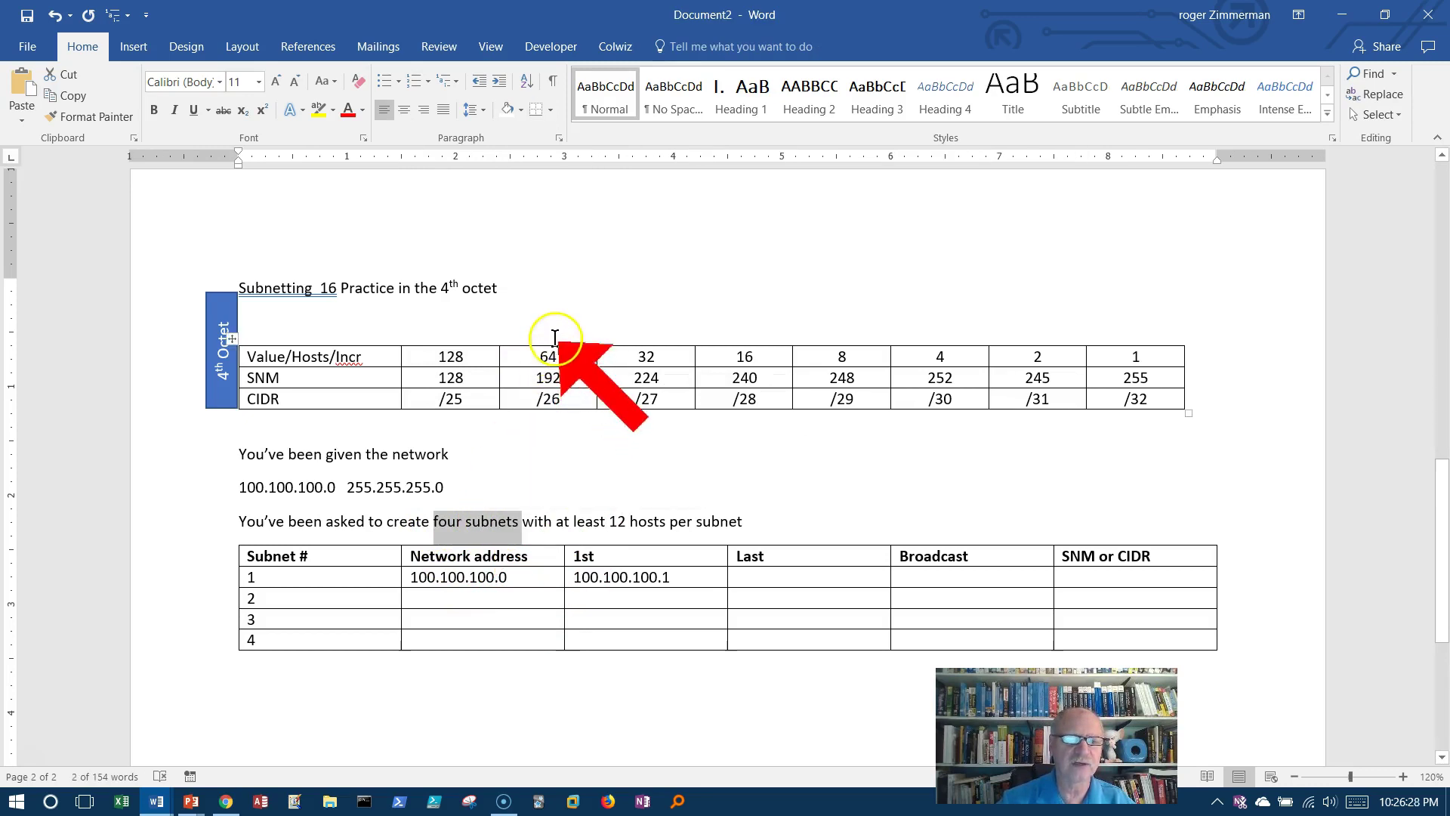
{"action": "left_click_drag", "start_coordinate": [538, 355], "coordinate": [572, 403]}
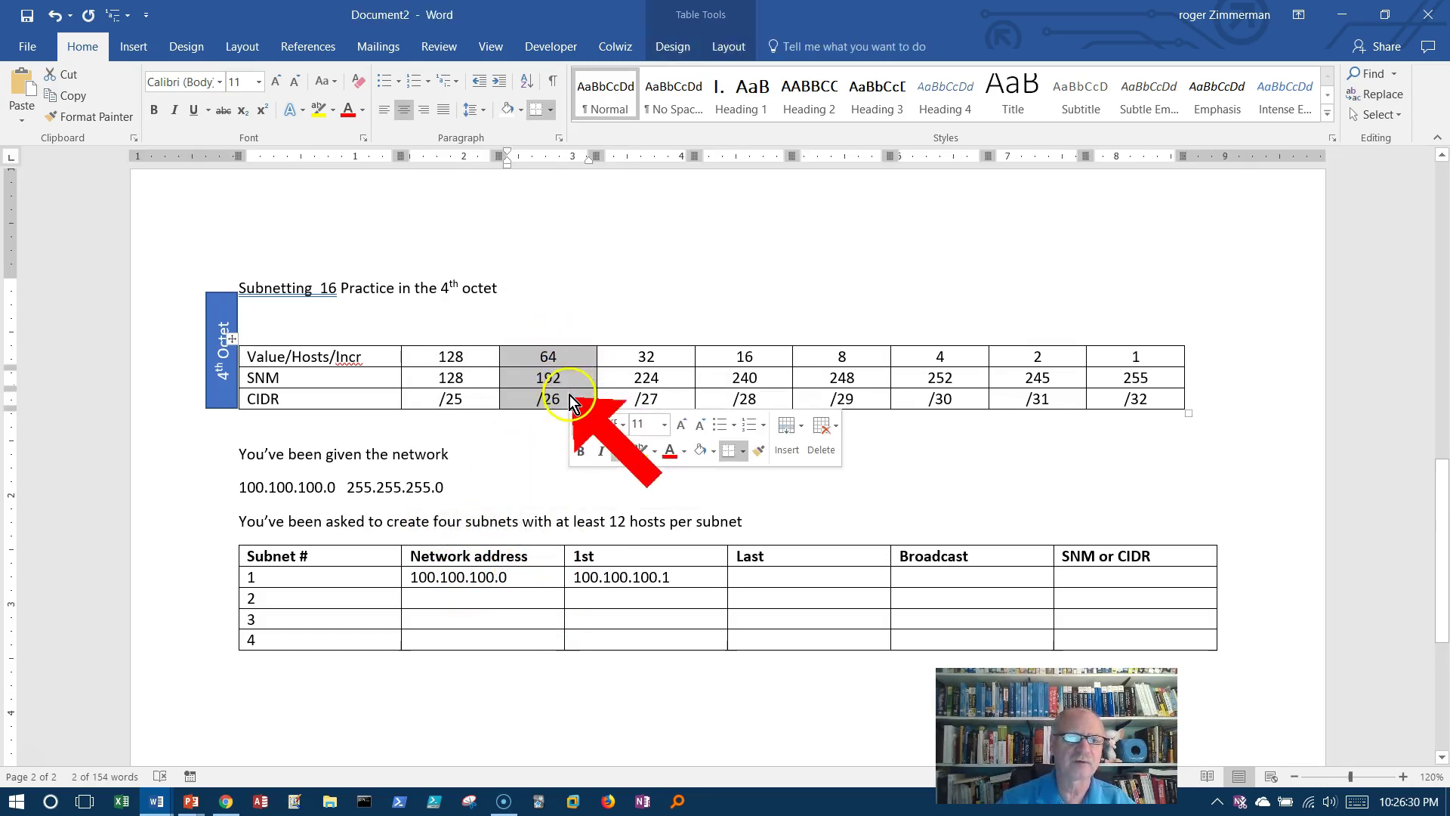
{"action": "left_click", "coordinate": [681, 47]}
{"action": "left_click", "coordinate": [728, 115]}
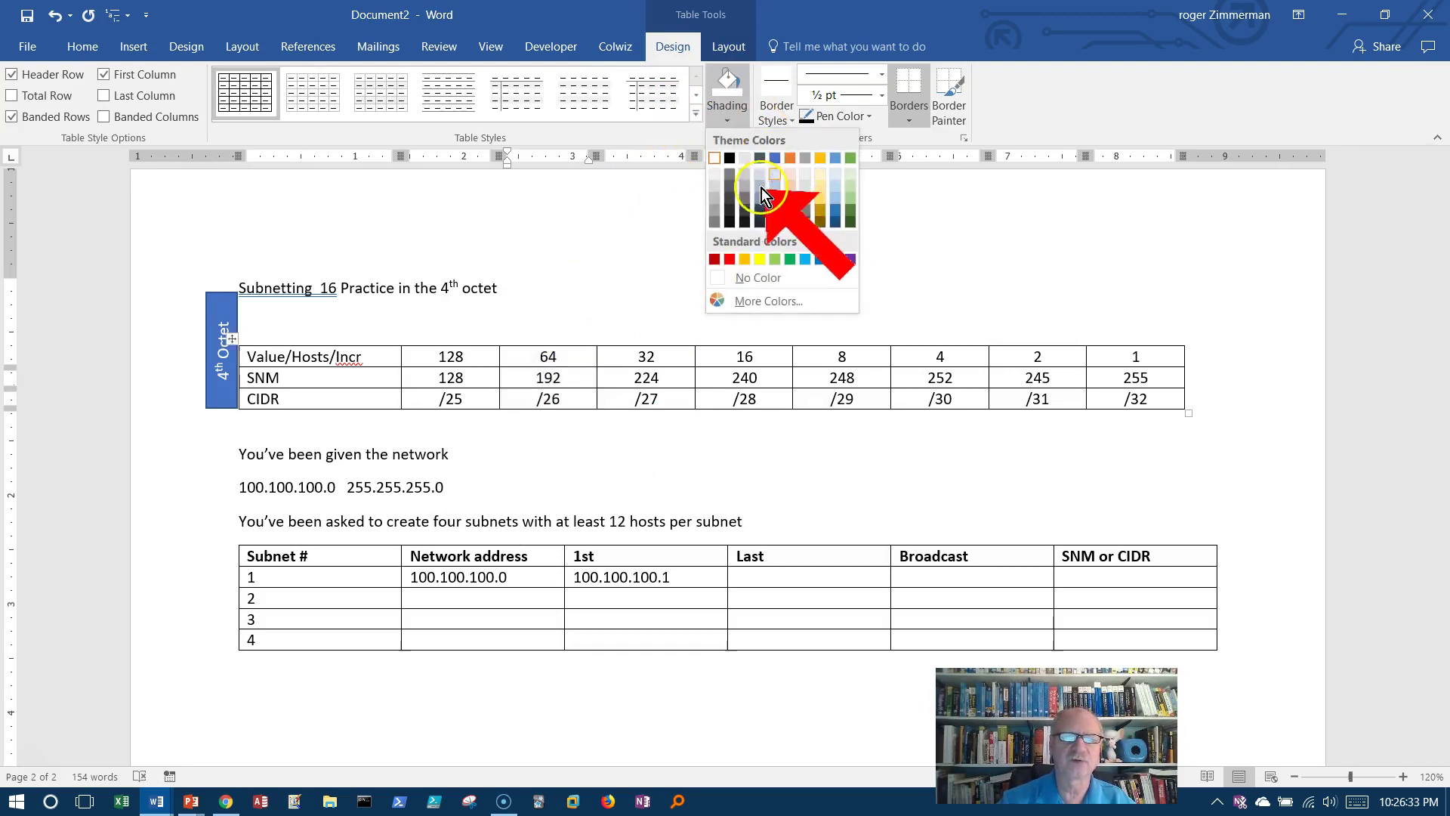
{"action": "left_click", "coordinate": [719, 191]}
{"action": "left_click", "coordinate": [675, 291]}
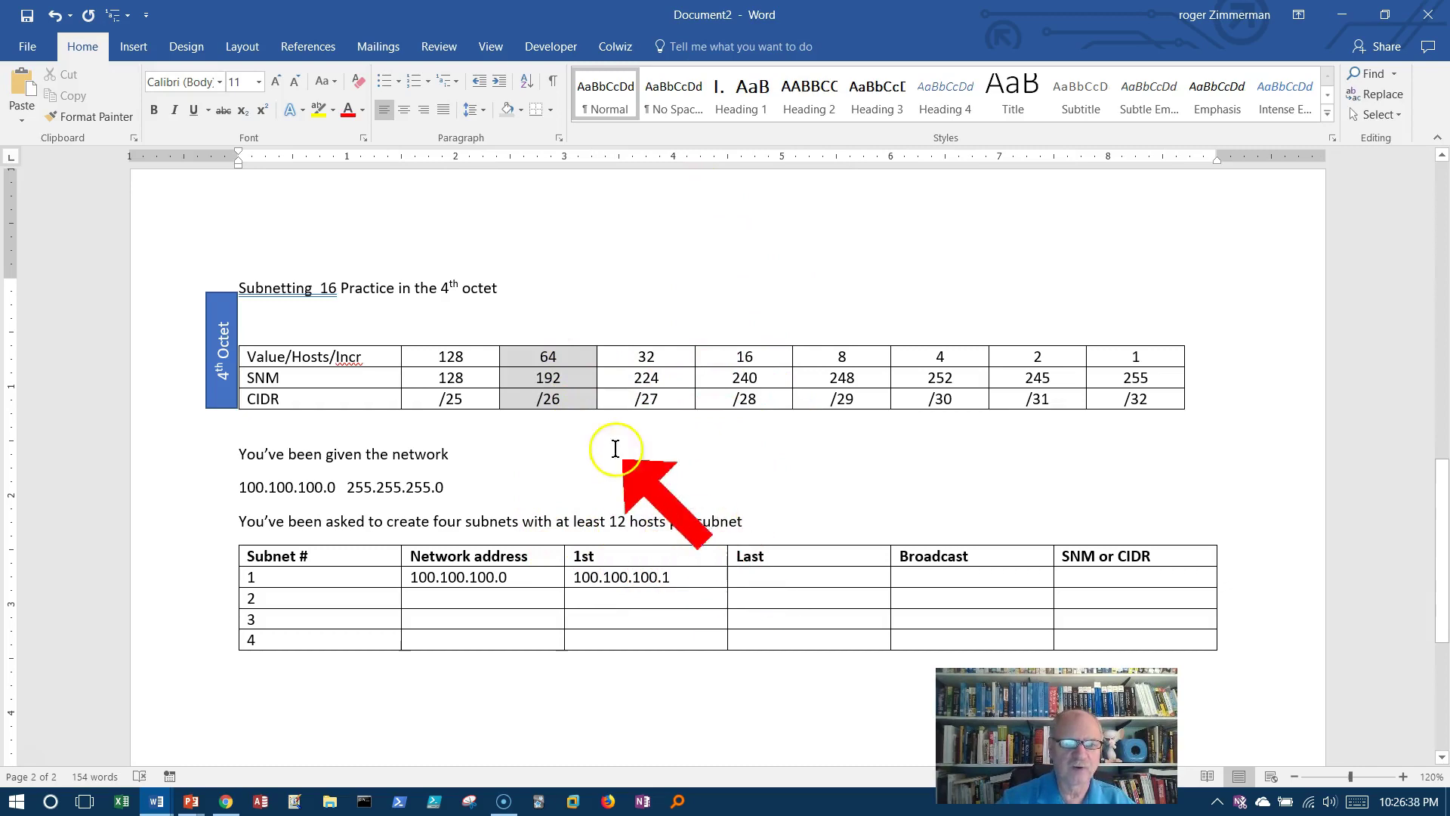
{"action": "double_click", "coordinate": [546, 355]}
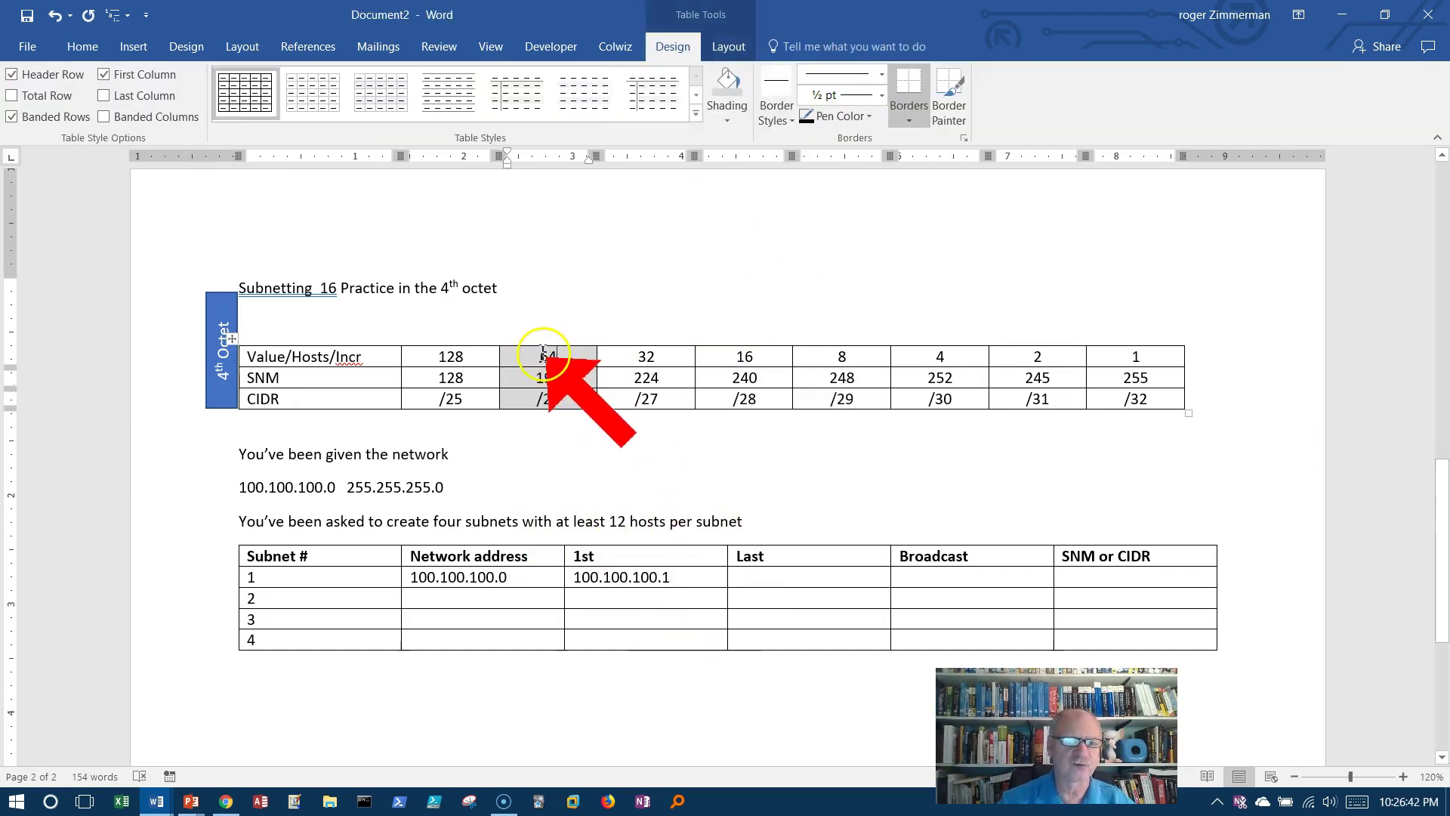
{"action": "double_click", "coordinate": [547, 355]}
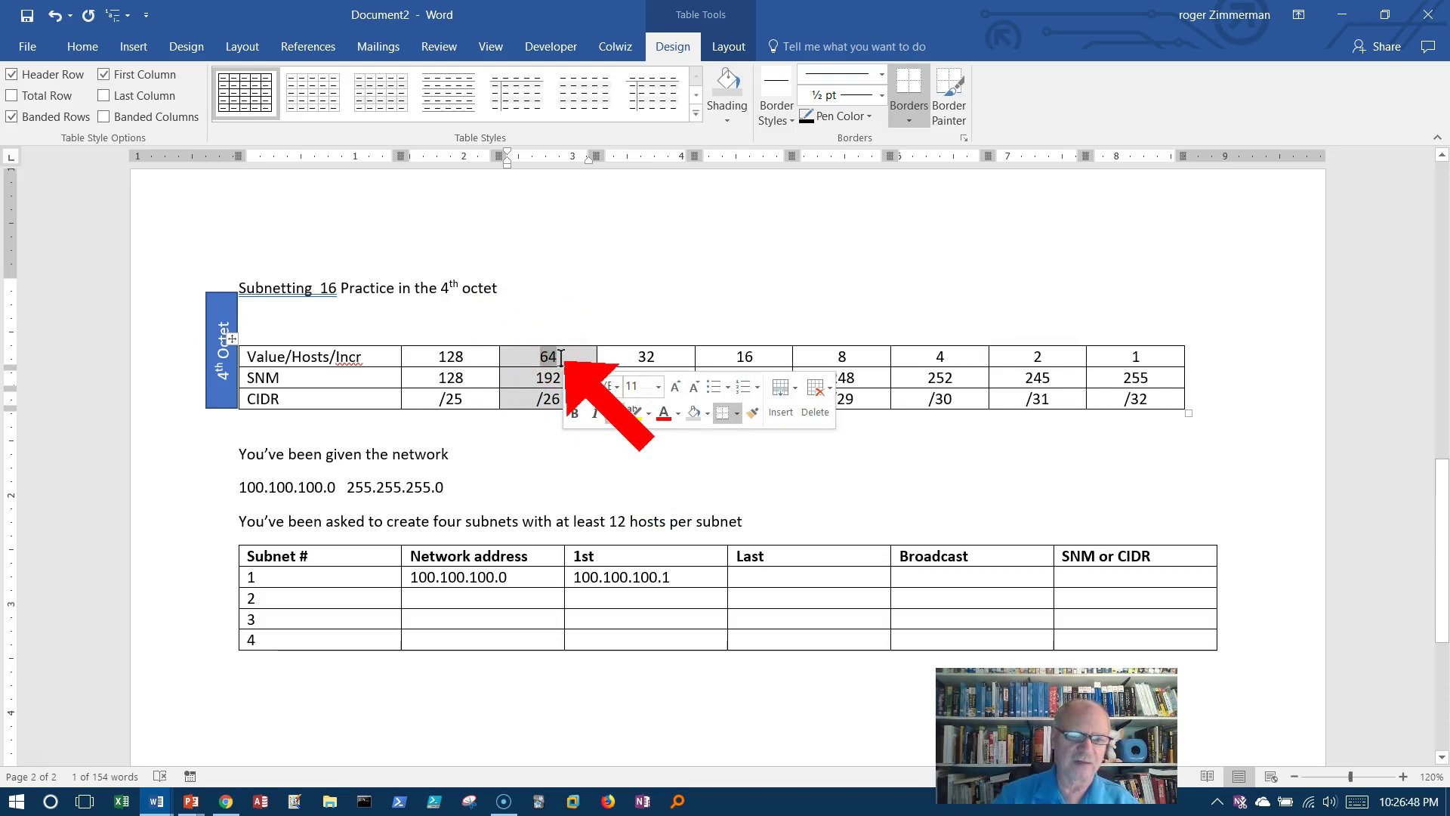
{"action": "double_click", "coordinate": [617, 521]}
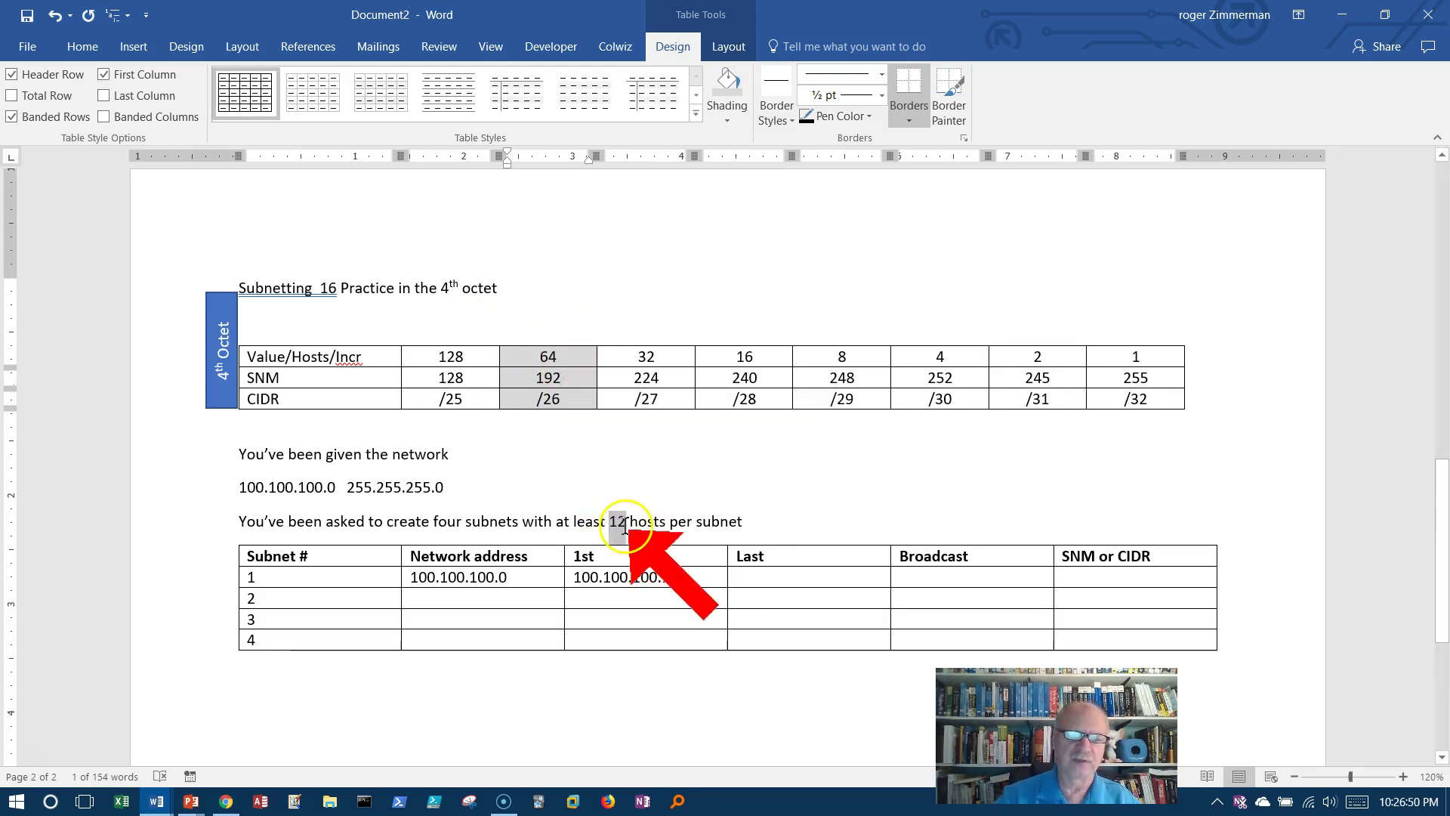
{"action": "left_click", "coordinate": [748, 526]}
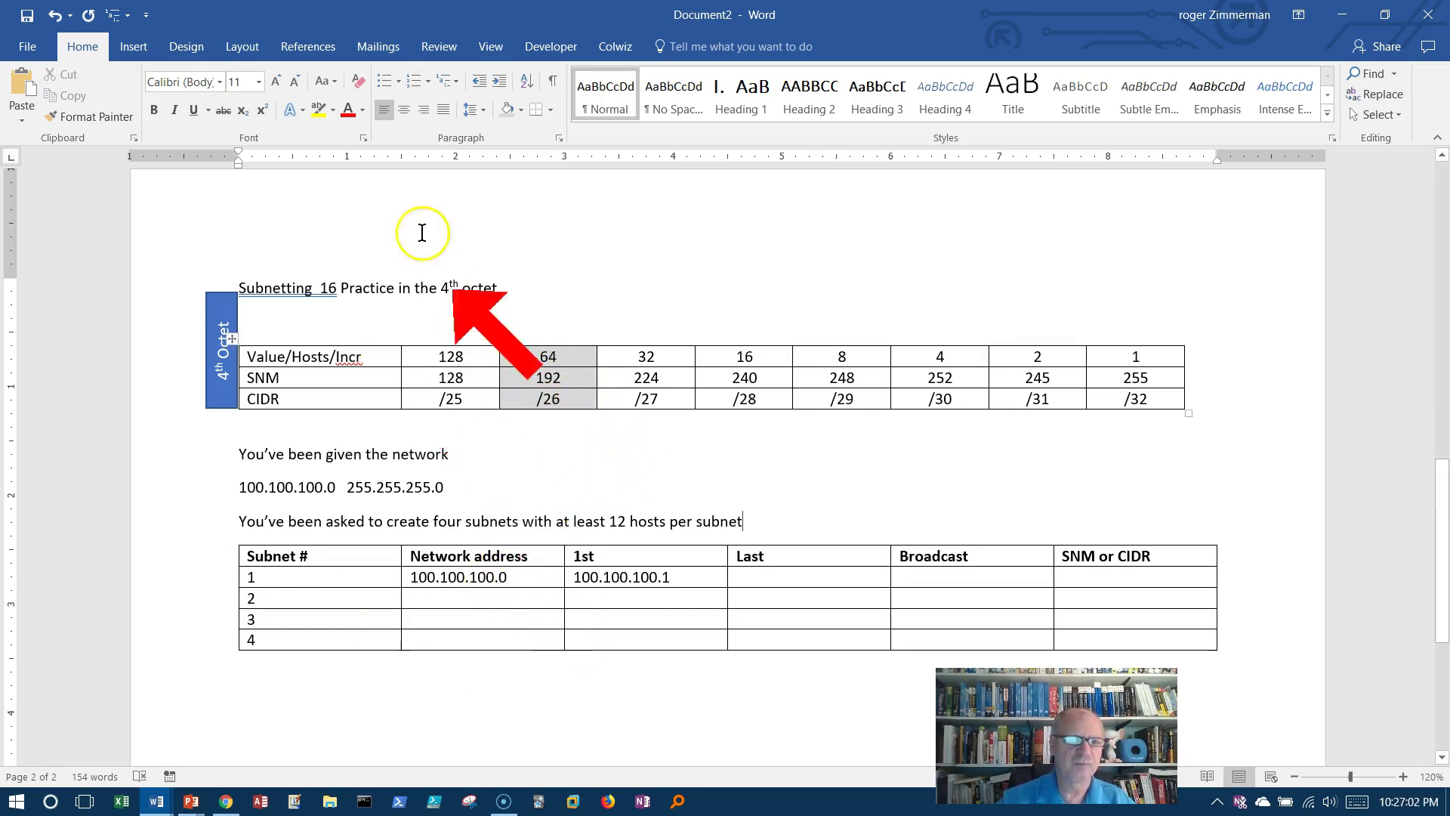
Step: Draw a vertical line down from the 64 column and an arrow along the SNM row
{"action": "left_click", "coordinate": [192, 47]}
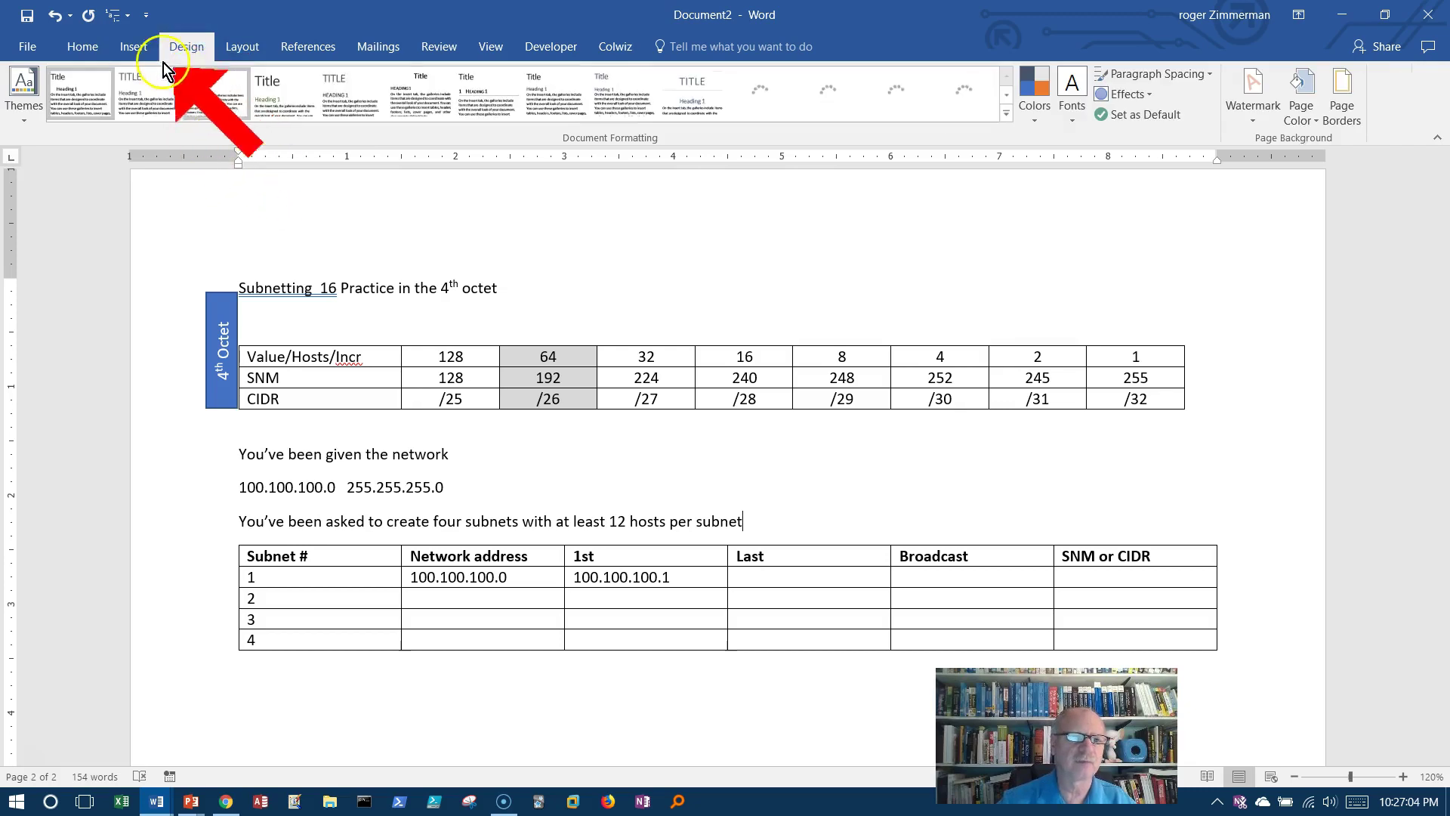
{"action": "left_click", "coordinate": [137, 47]}
{"action": "left_click", "coordinate": [283, 116]}
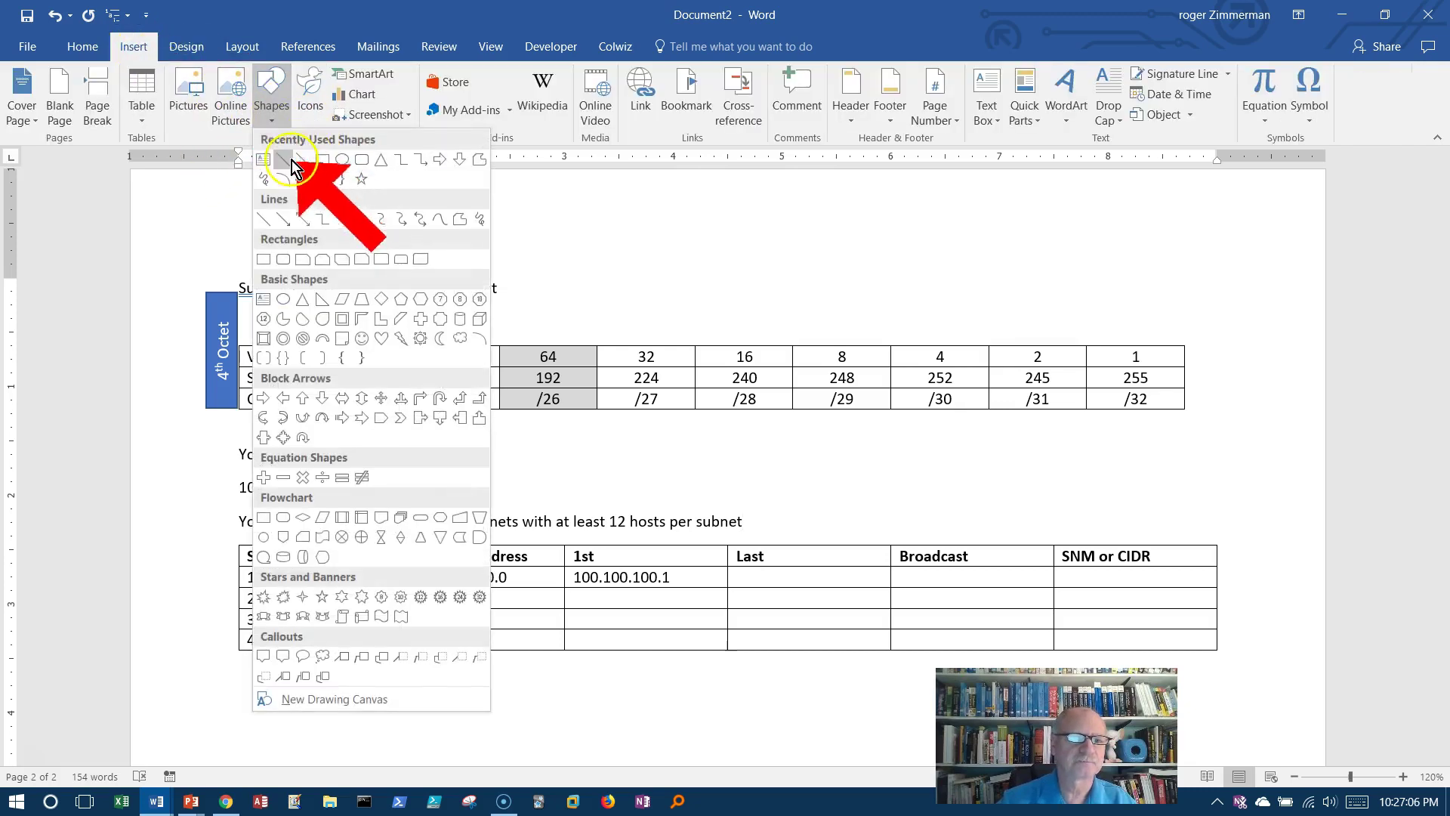
{"action": "left_click", "coordinate": [305, 161]}
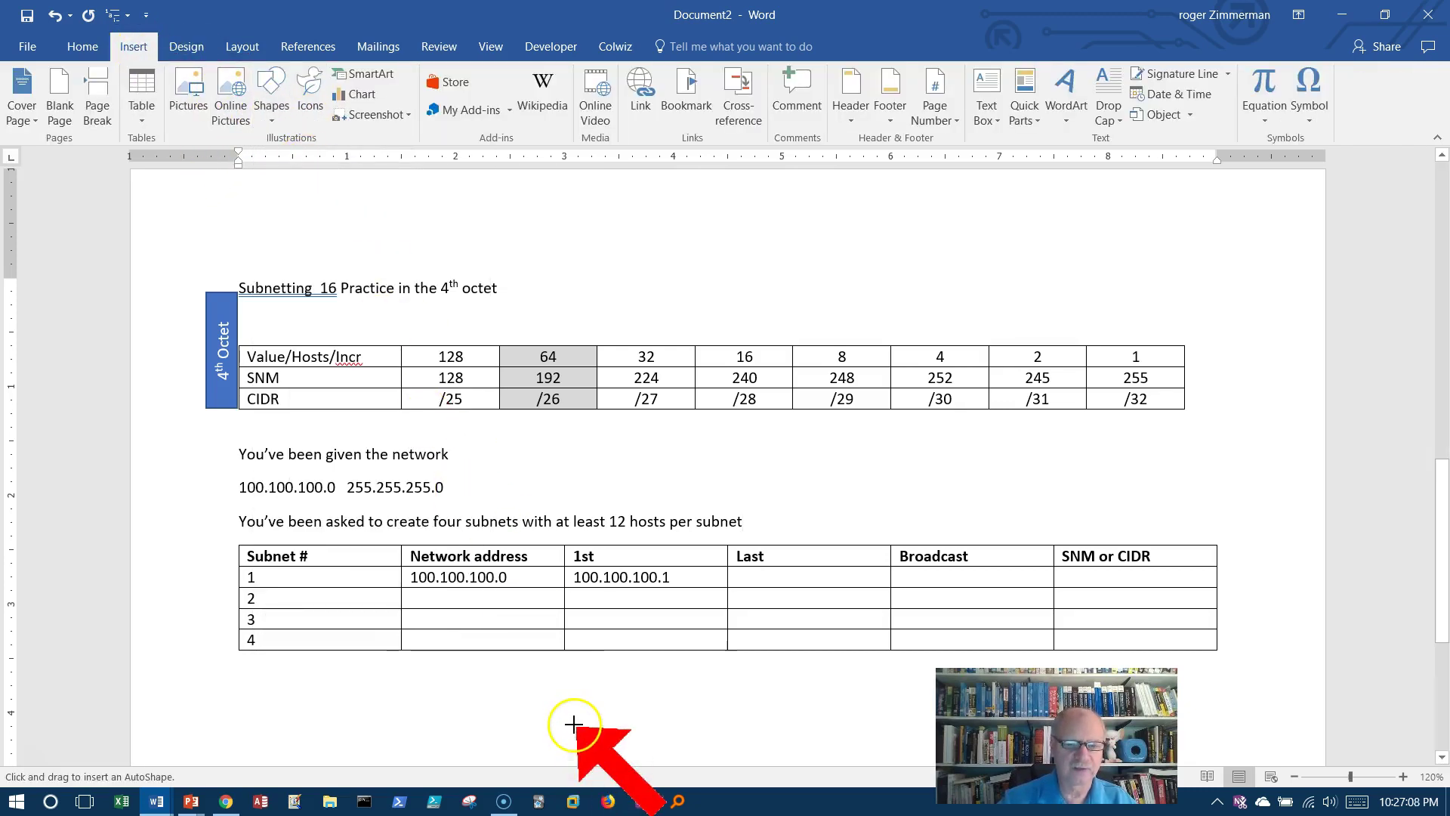
{"action": "mouse_move", "coordinate": [571, 717]}
{"action": "left_mouse_down"}
{"action": "mouse_move", "coordinate": [552, 447]}
{"action": "mouse_move", "coordinate": [568, 420]}
{"action": "left_mouse_up"}
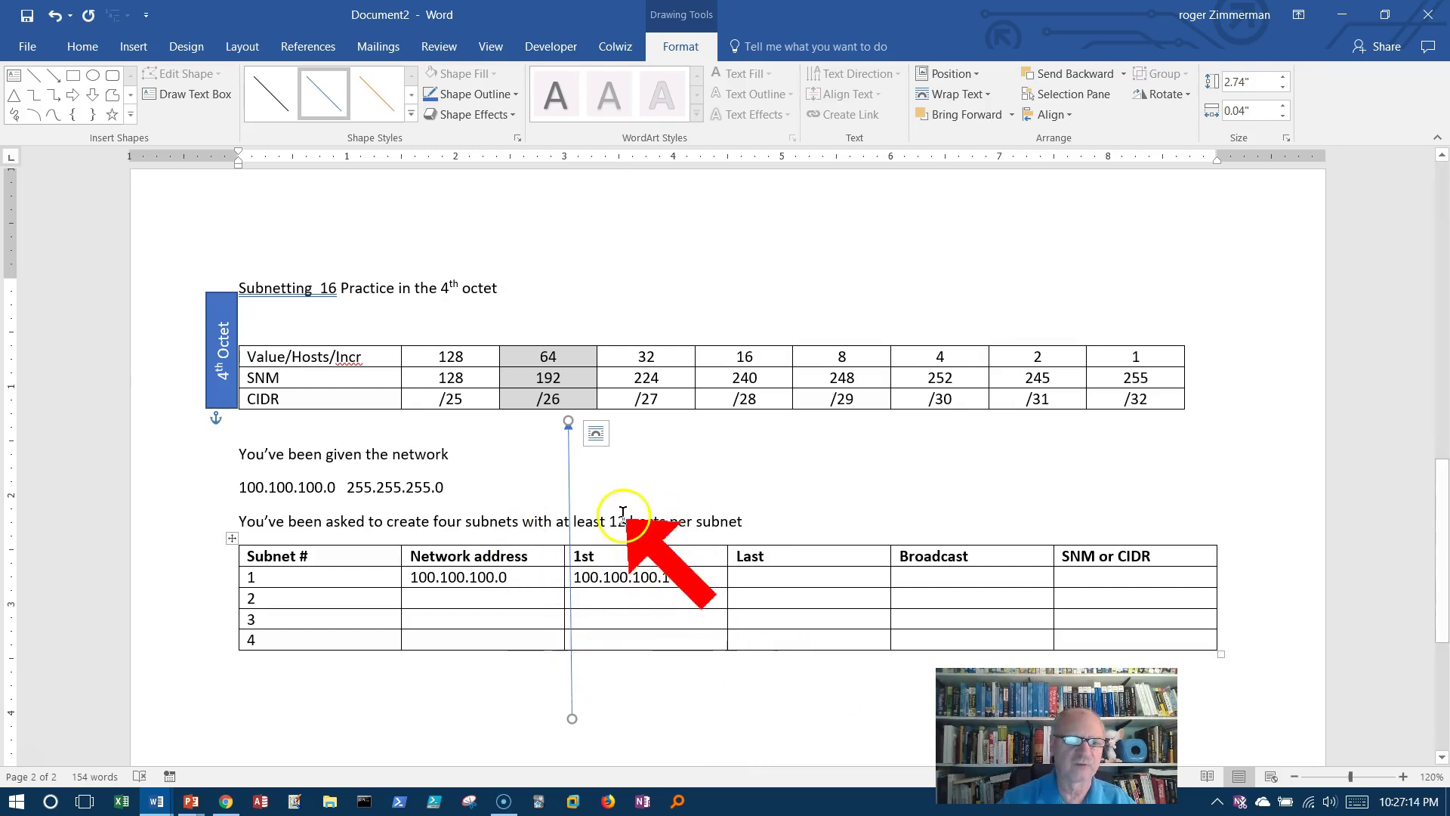
{"action": "left_click", "coordinate": [53, 75]}
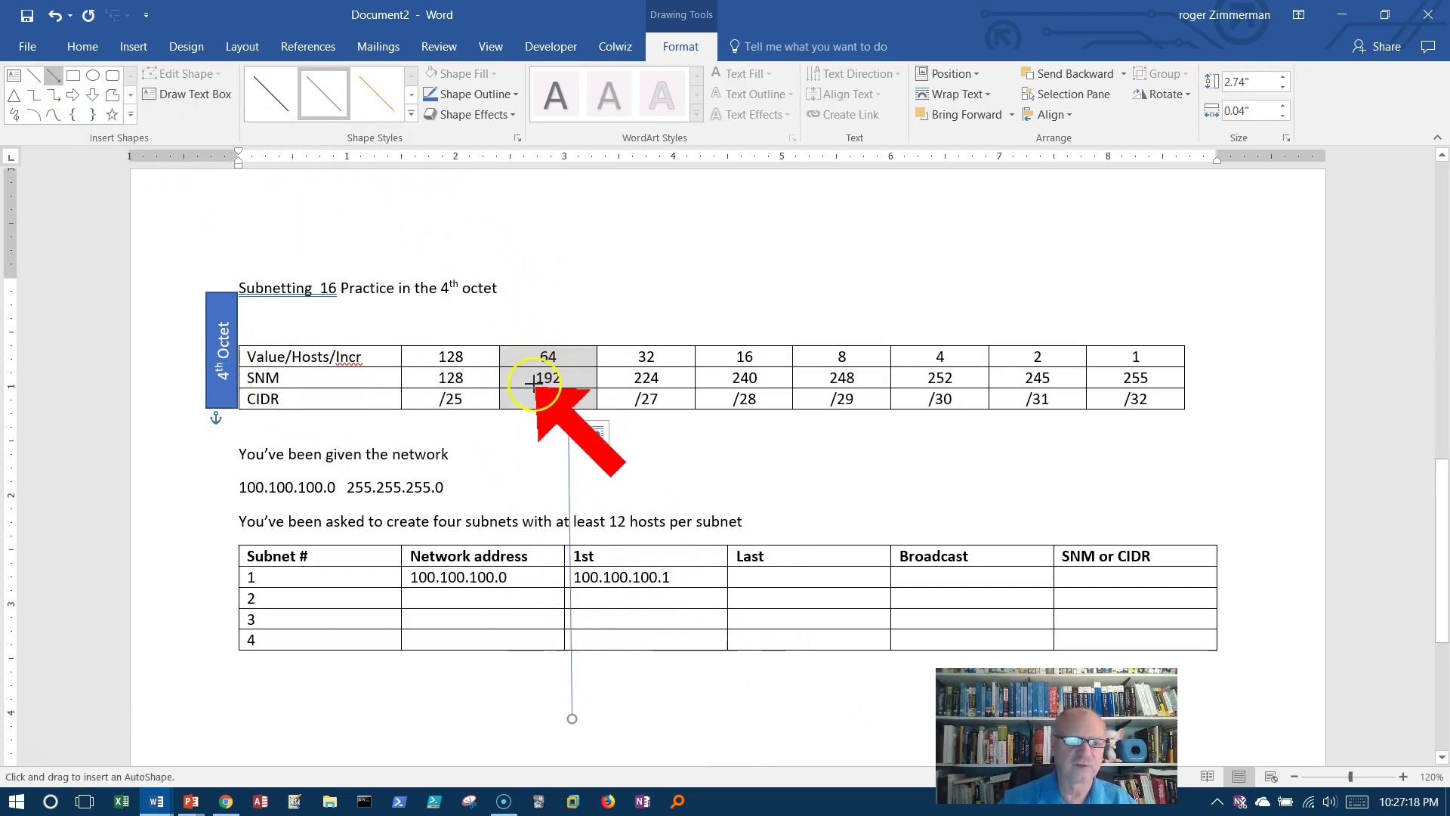
{"action": "mouse_move", "coordinate": [526, 377]}
{"action": "left_mouse_down"}
{"action": "mouse_move", "coordinate": [227, 379]}
{"action": "mouse_move", "coordinate": [240, 378]}
{"action": "left_mouse_up"}
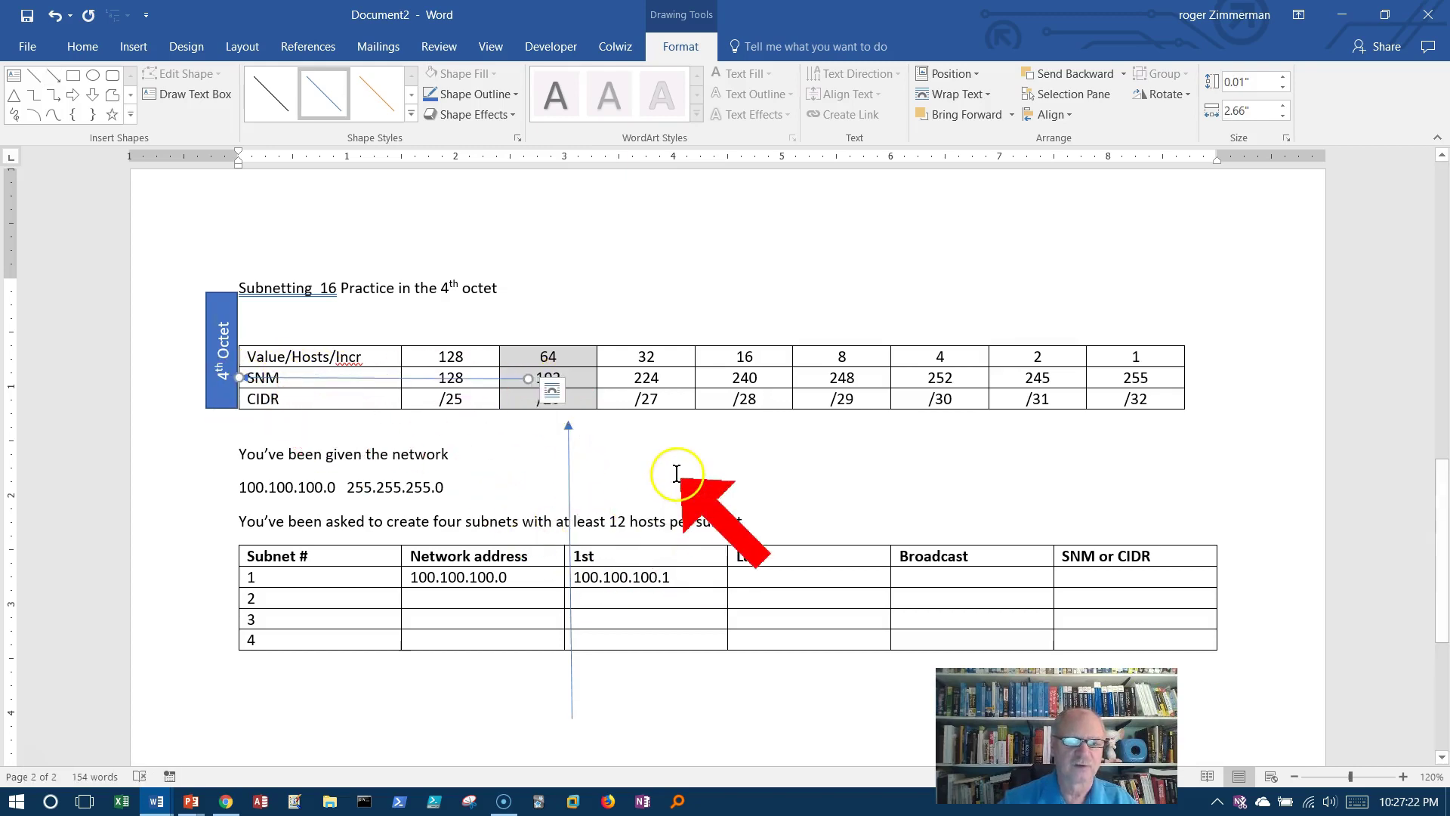
{"action": "left_click", "coordinate": [656, 462]}
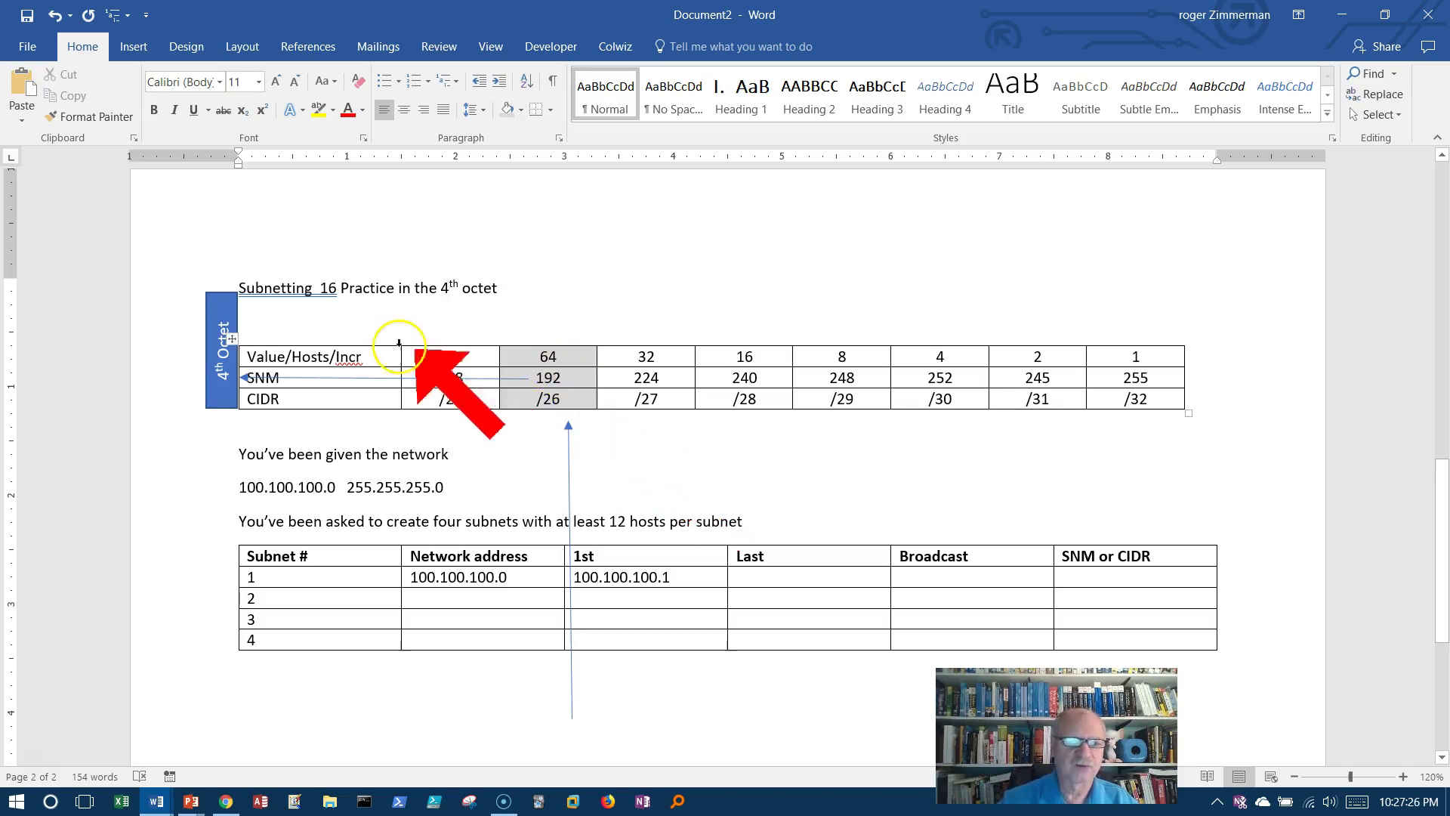
Step: Raise the arrow onto the Value/Hosts/Incr row, level with the 64 increment
{"action": "left_click", "coordinate": [349, 357]}
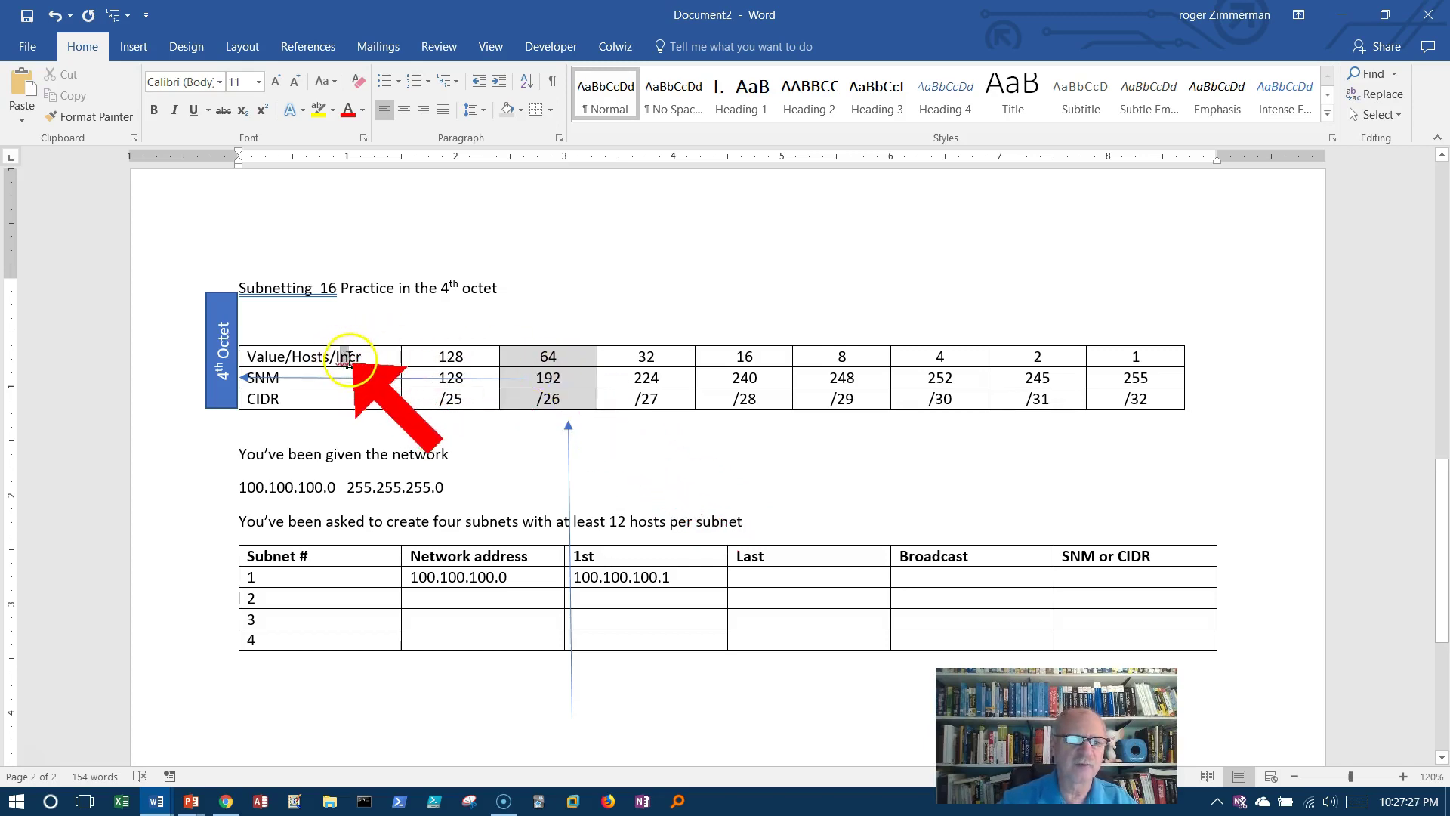
{"action": "double_click", "coordinate": [549, 357]}
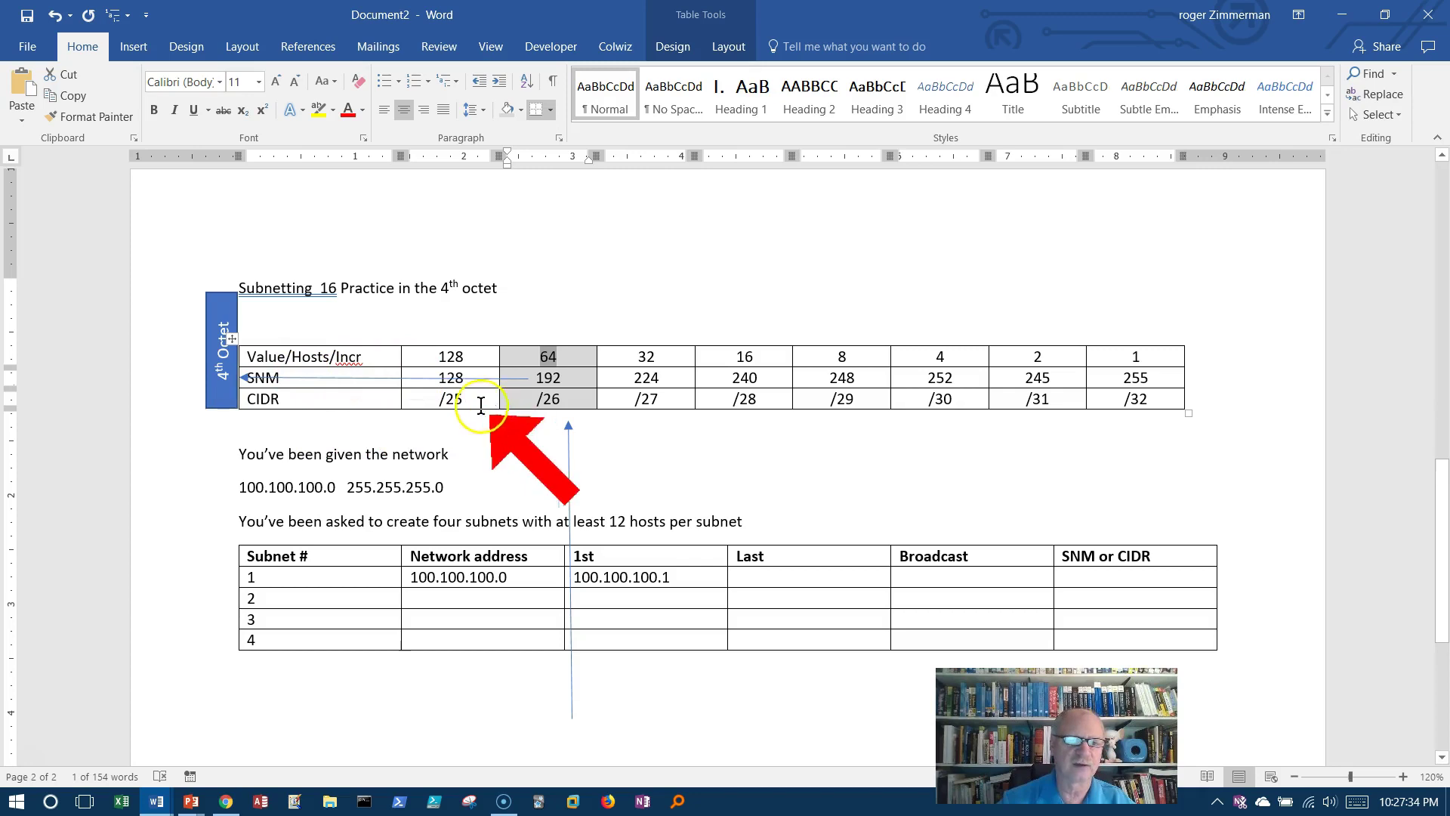
{"action": "left_click_drag", "start_coordinate": [489, 376], "coordinate": [489, 358]}
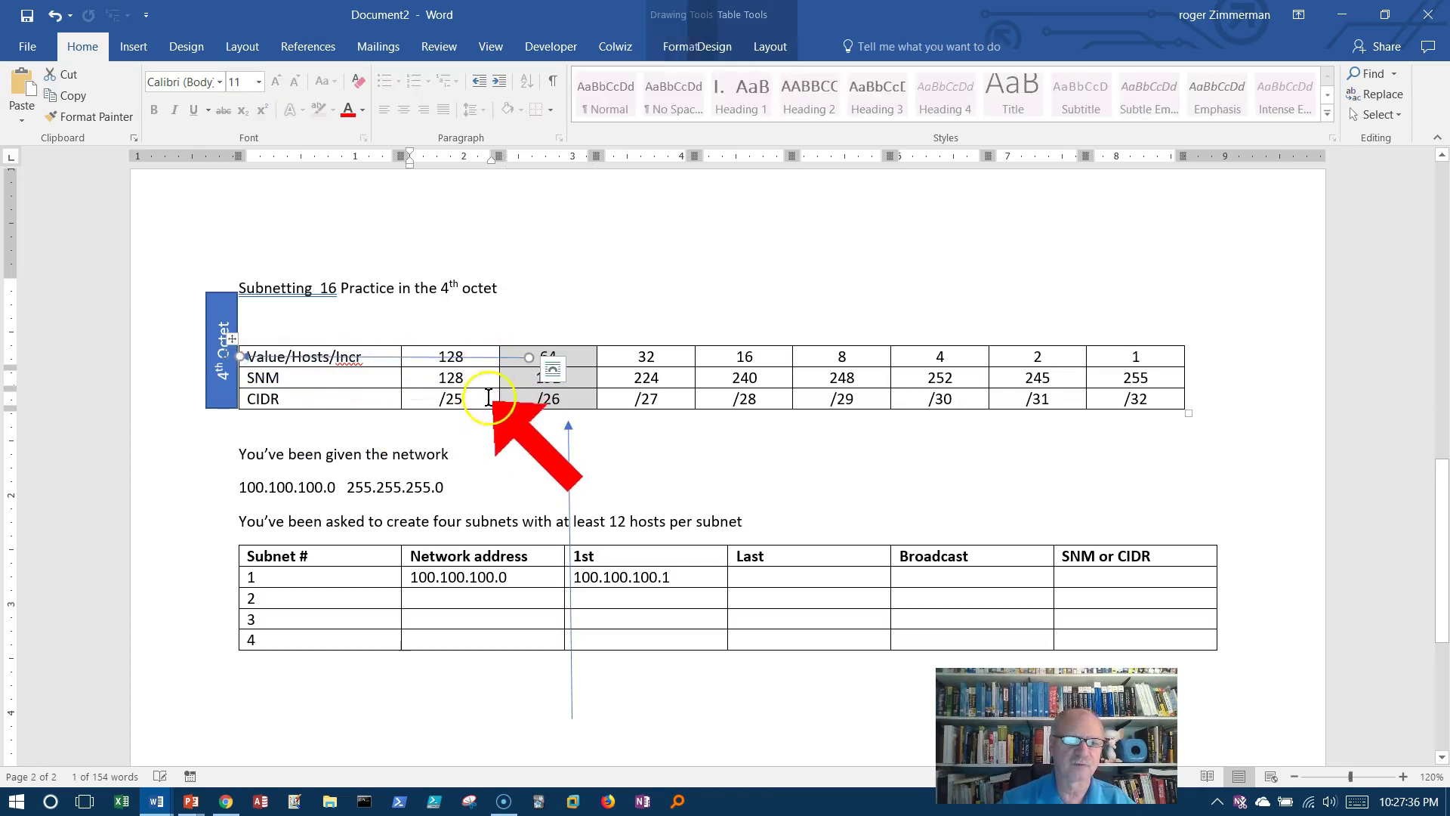
{"action": "left_click", "coordinate": [595, 451]}
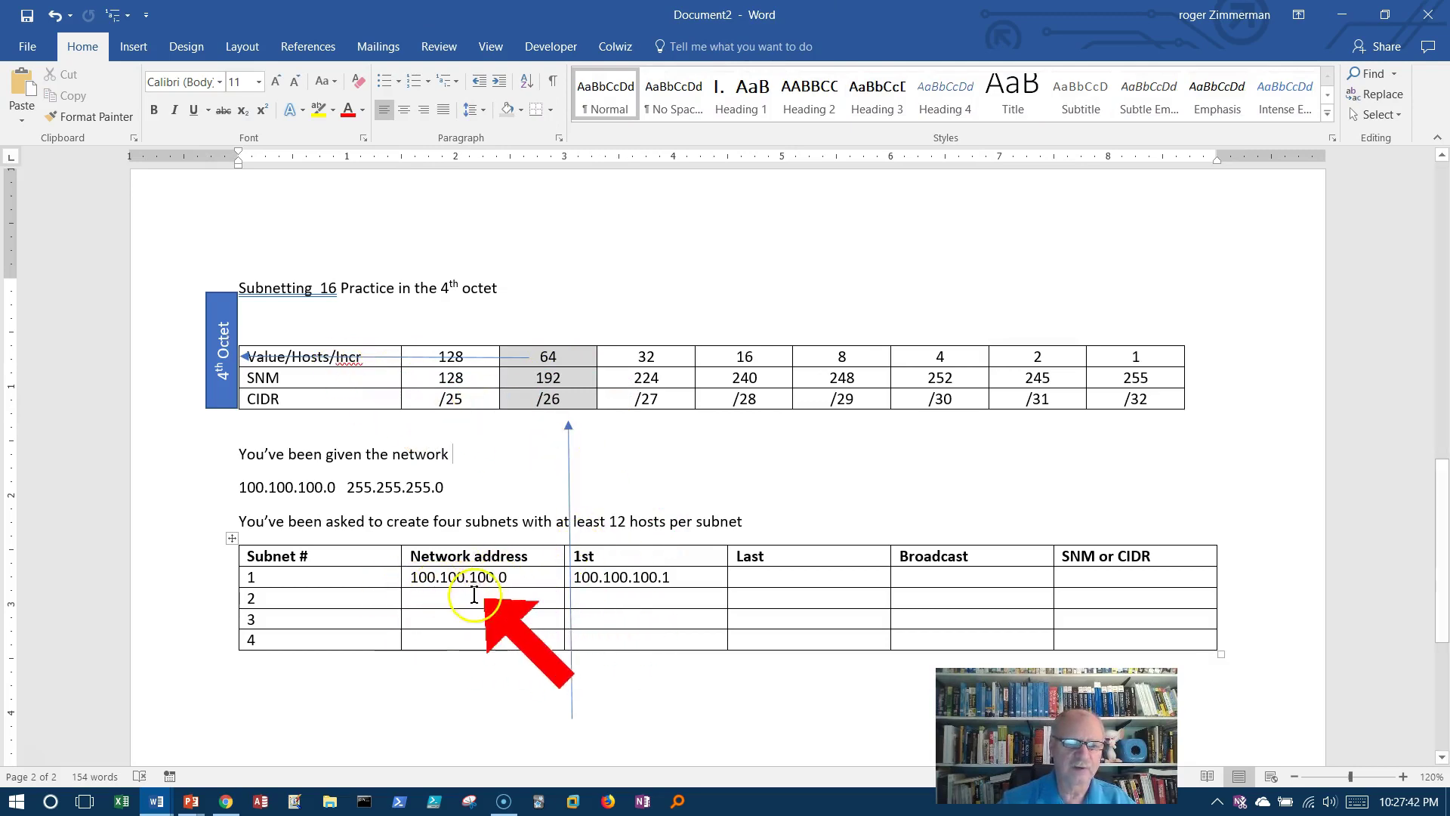
Step: Enter network addresses 100.100.100.64, 100.100.100.128 and 100.100.100.192 for subnets 2–4
{"action": "left_click", "coordinate": [538, 597]}
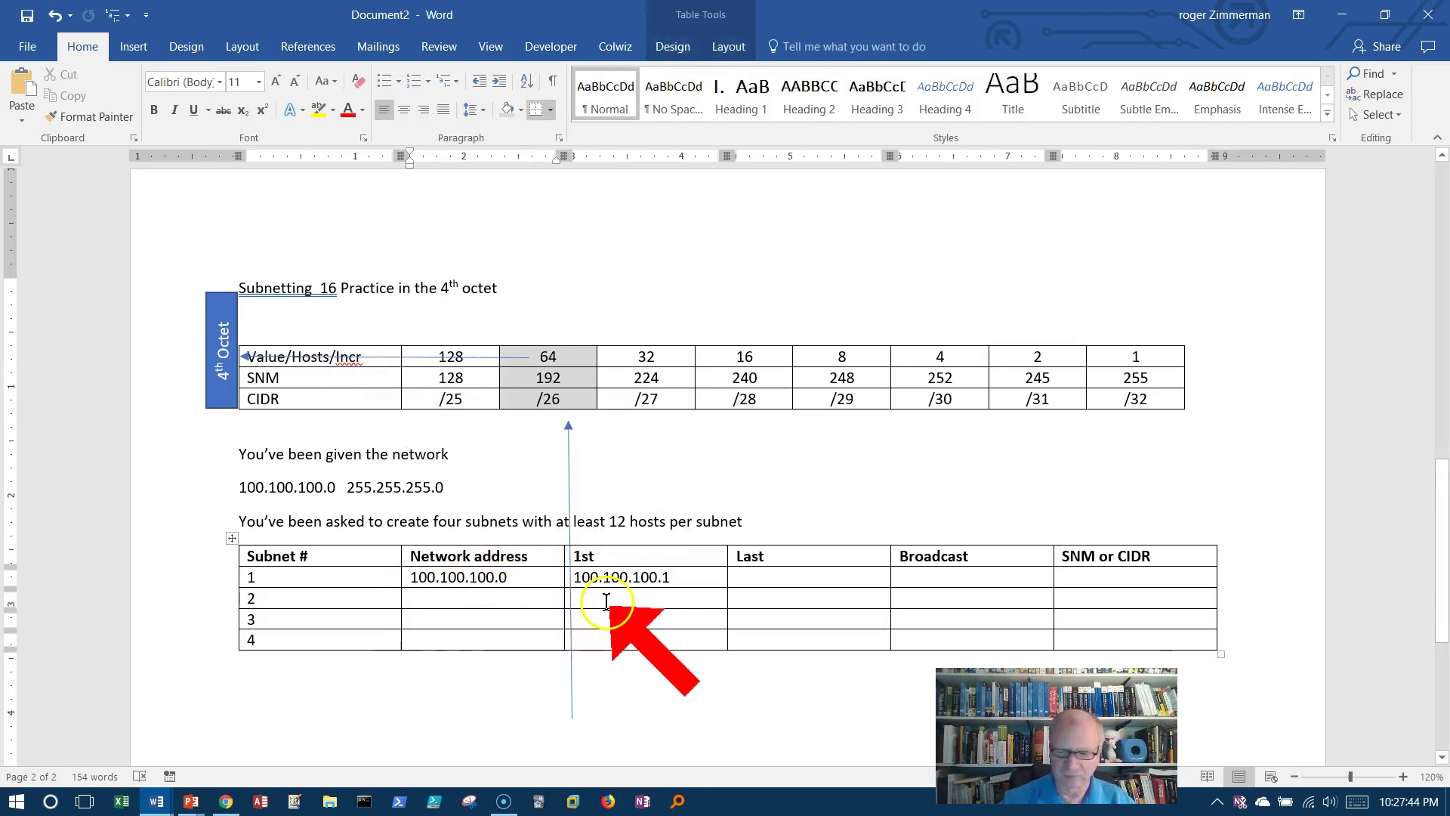
{"action": "type", "text": "100.100.100.64"}
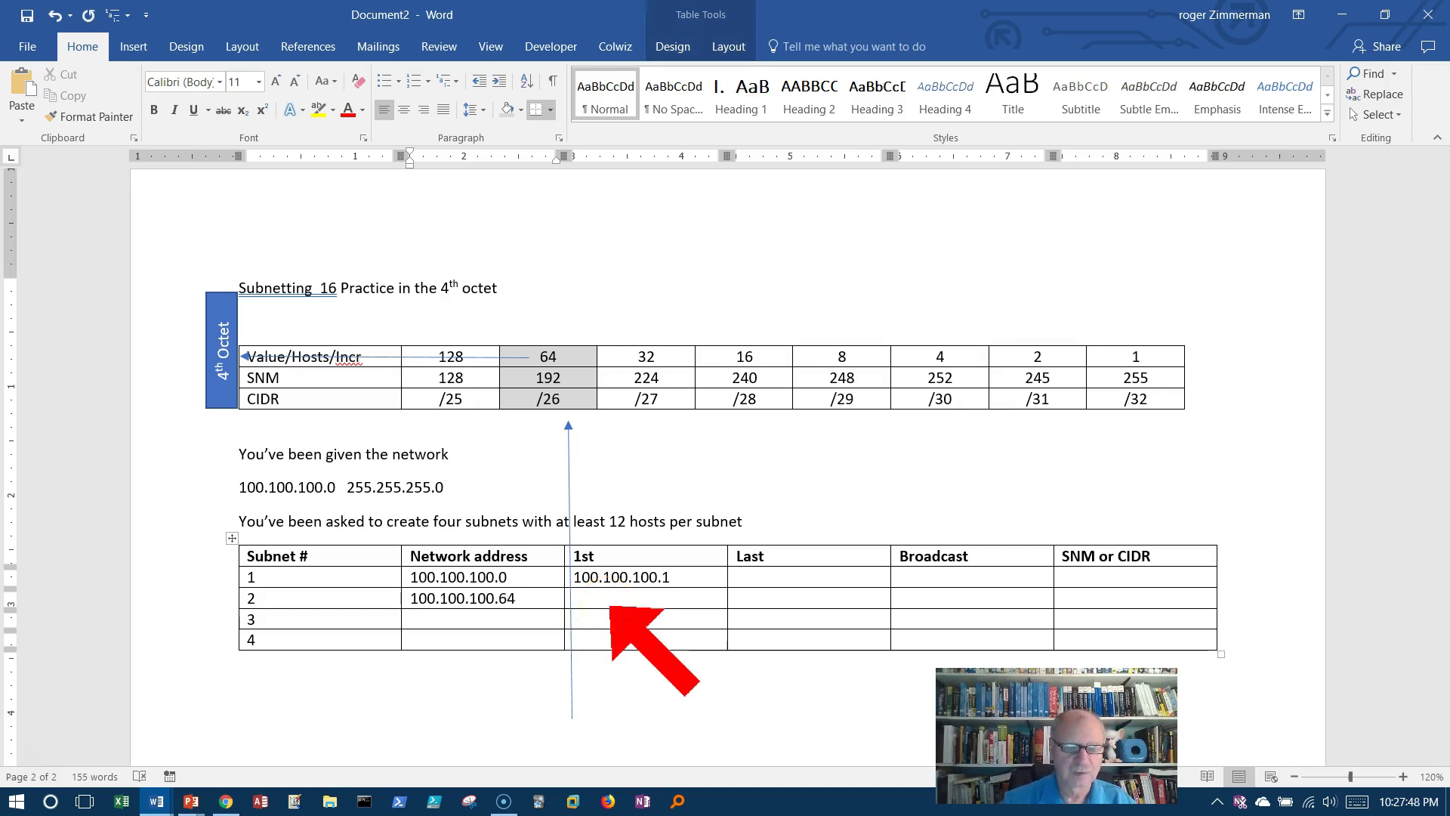
{"action": "key", "text": "Down"}
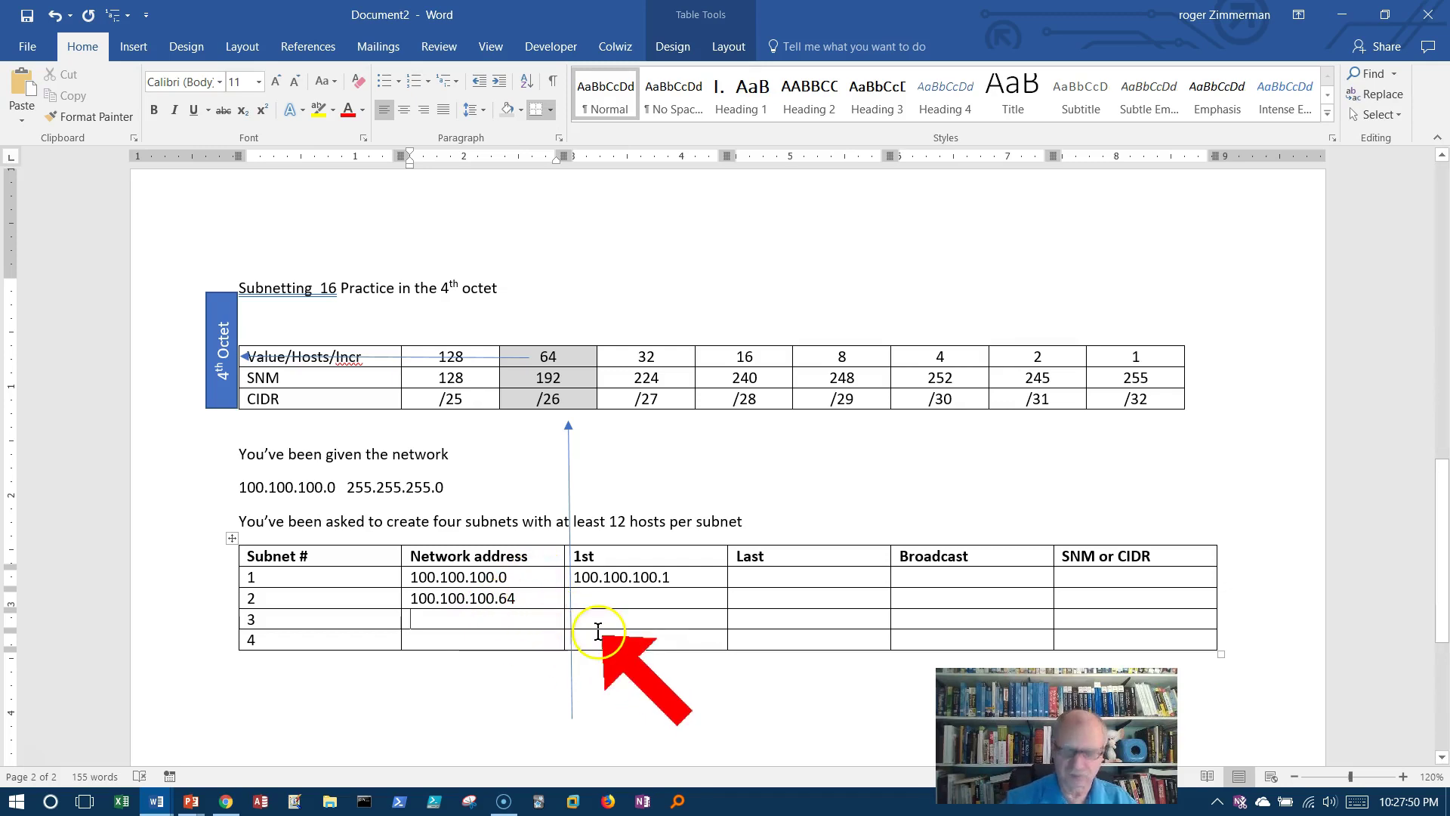
{"action": "type", "text": "100.100.100.128"}
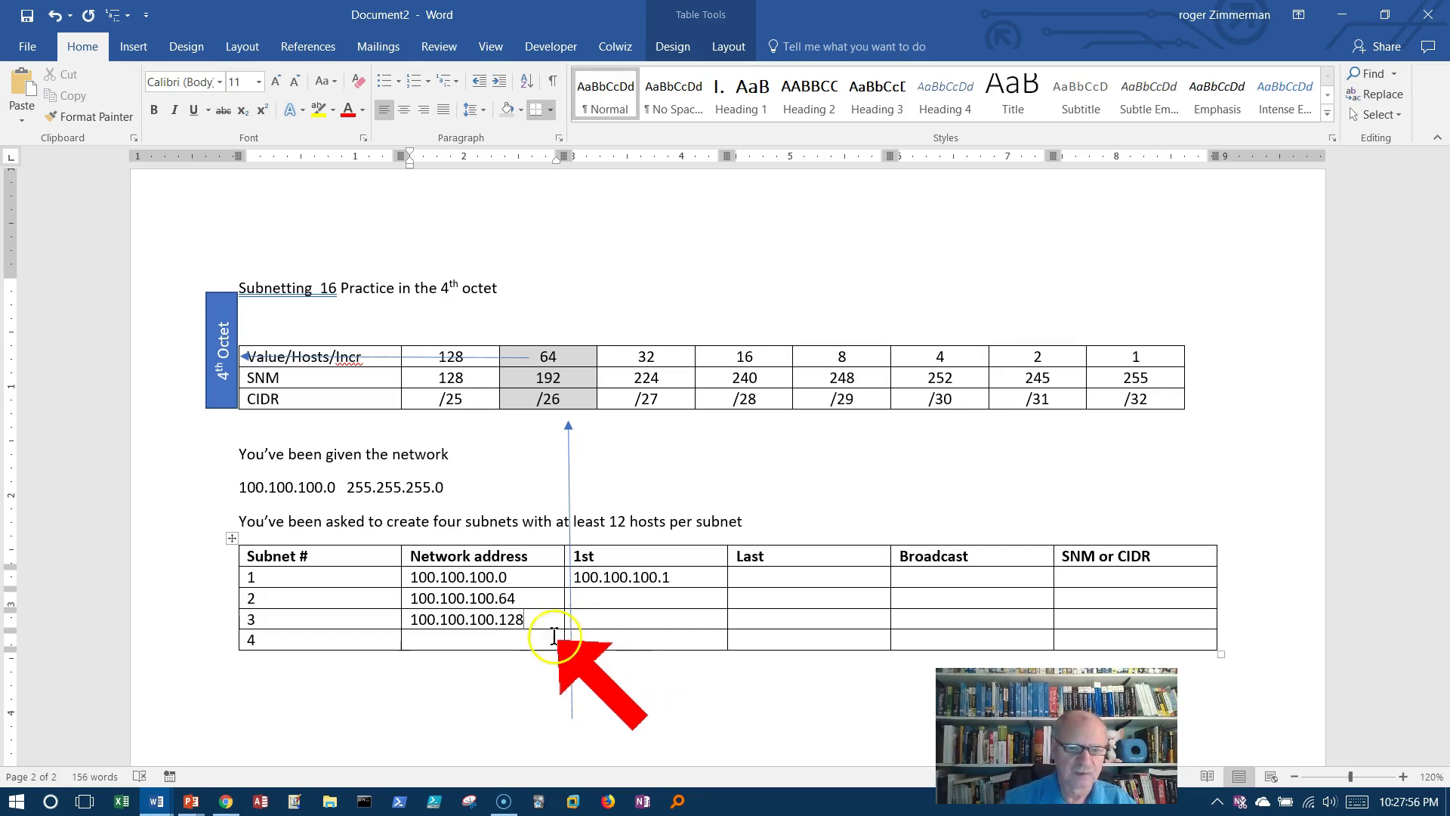
{"action": "left_click", "coordinate": [525, 640]}
{"action": "type", "text": "100.100.100.192"}
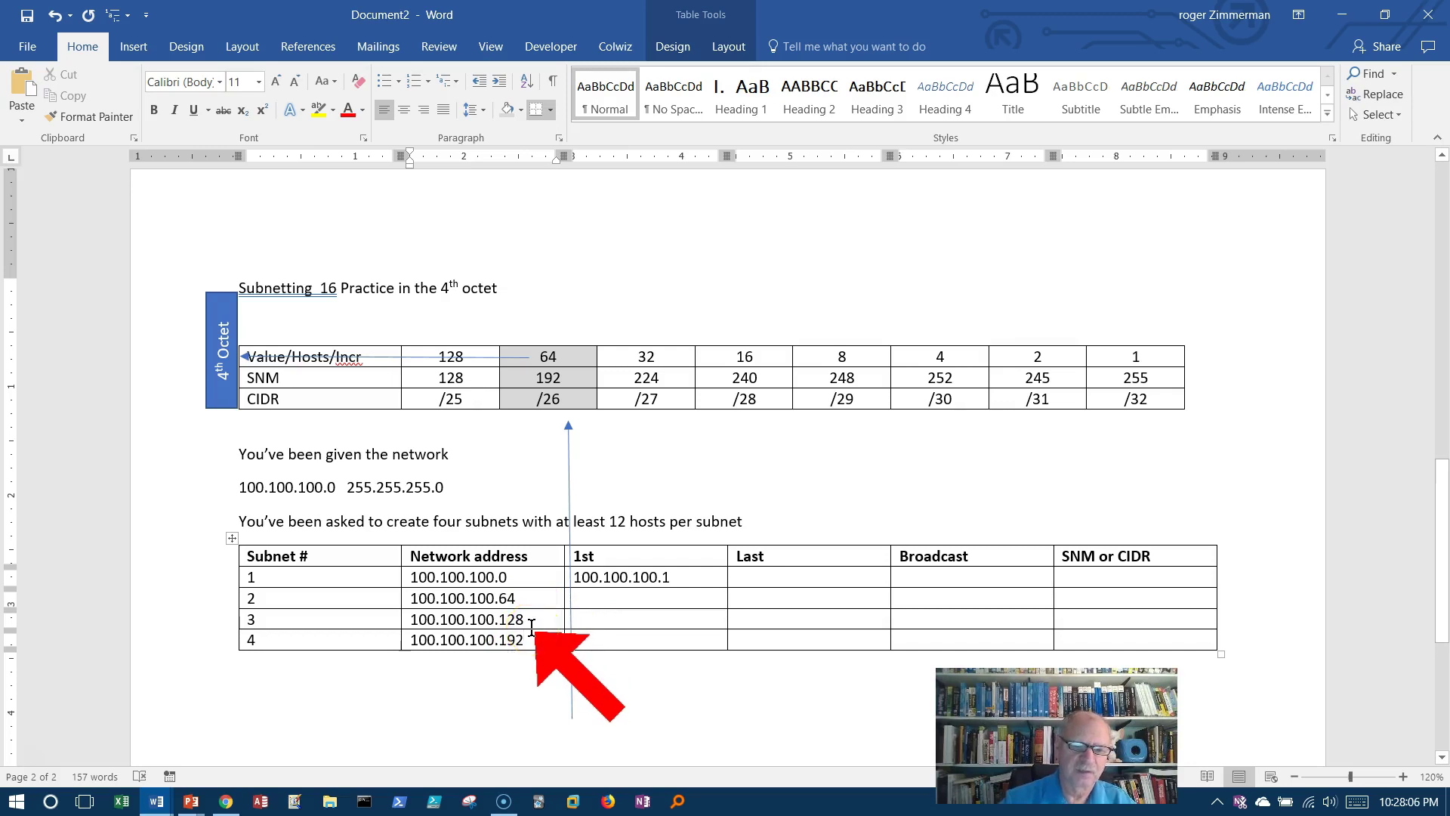
{"action": "left_click", "coordinate": [521, 580]}
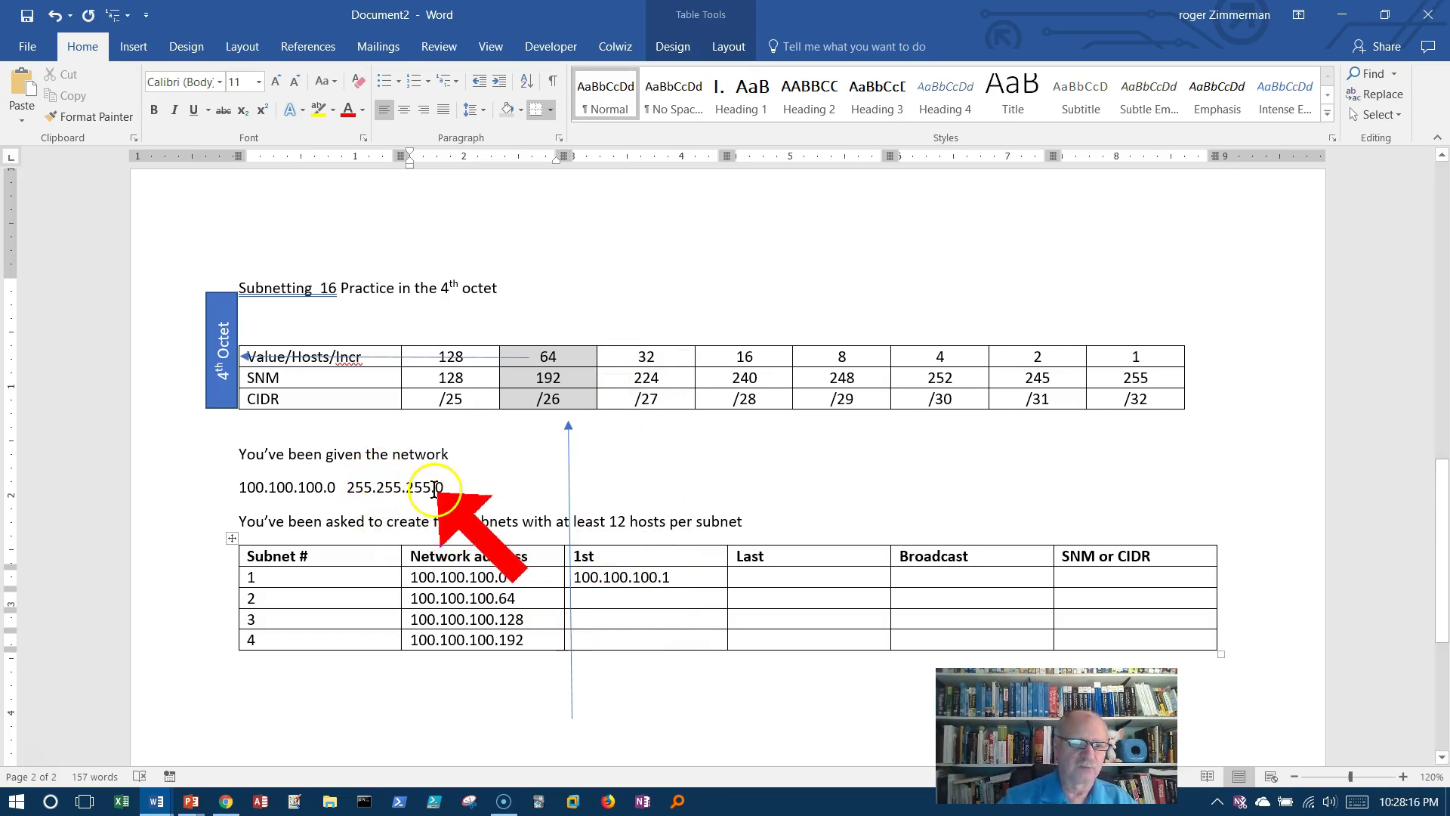
{"action": "left_click_drag", "start_coordinate": [435, 489], "coordinate": [446, 490]}
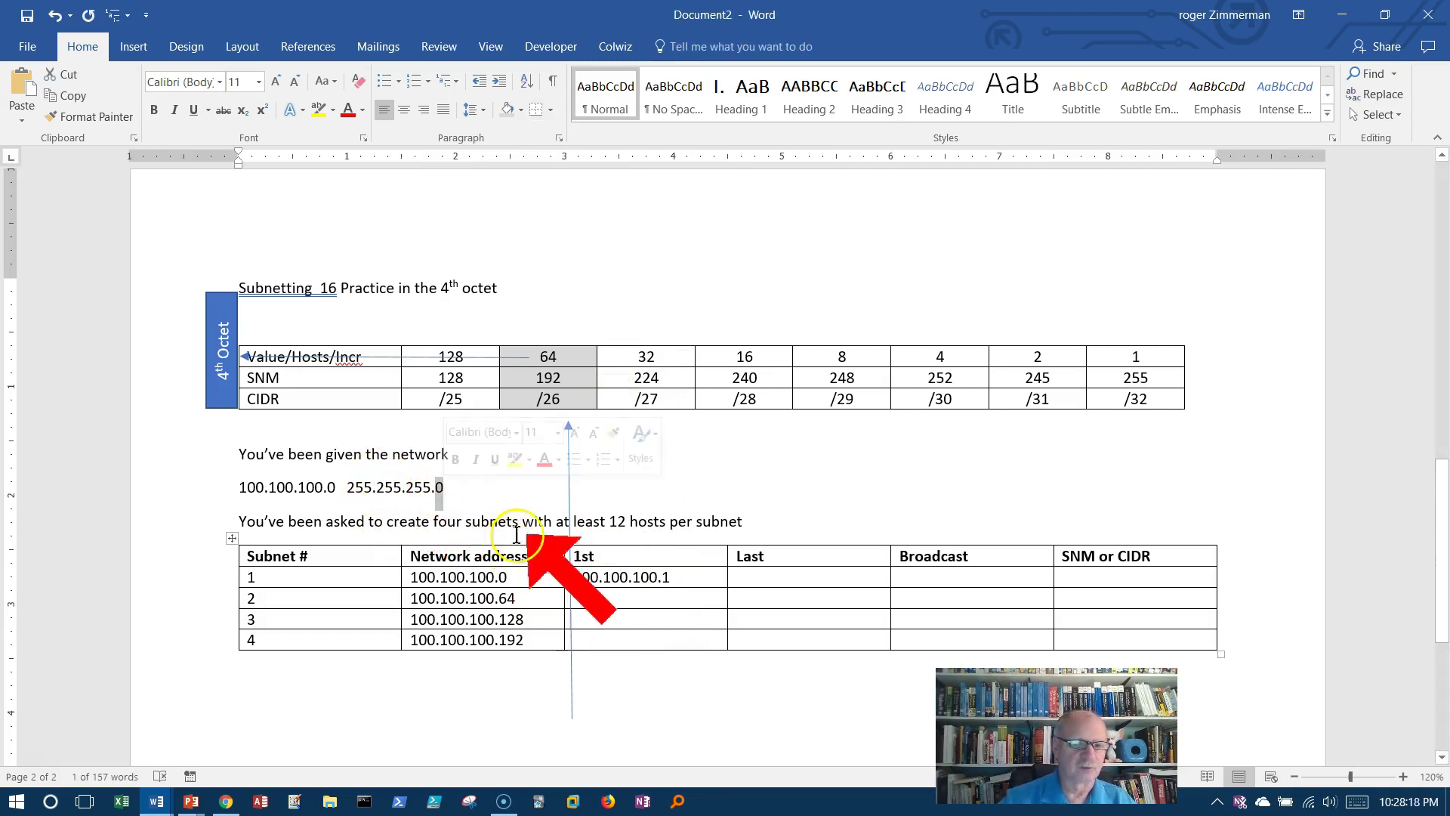
Step: Highlight the 100.100.100.256 note below the answer table
{"action": "left_click", "coordinate": [738, 491]}
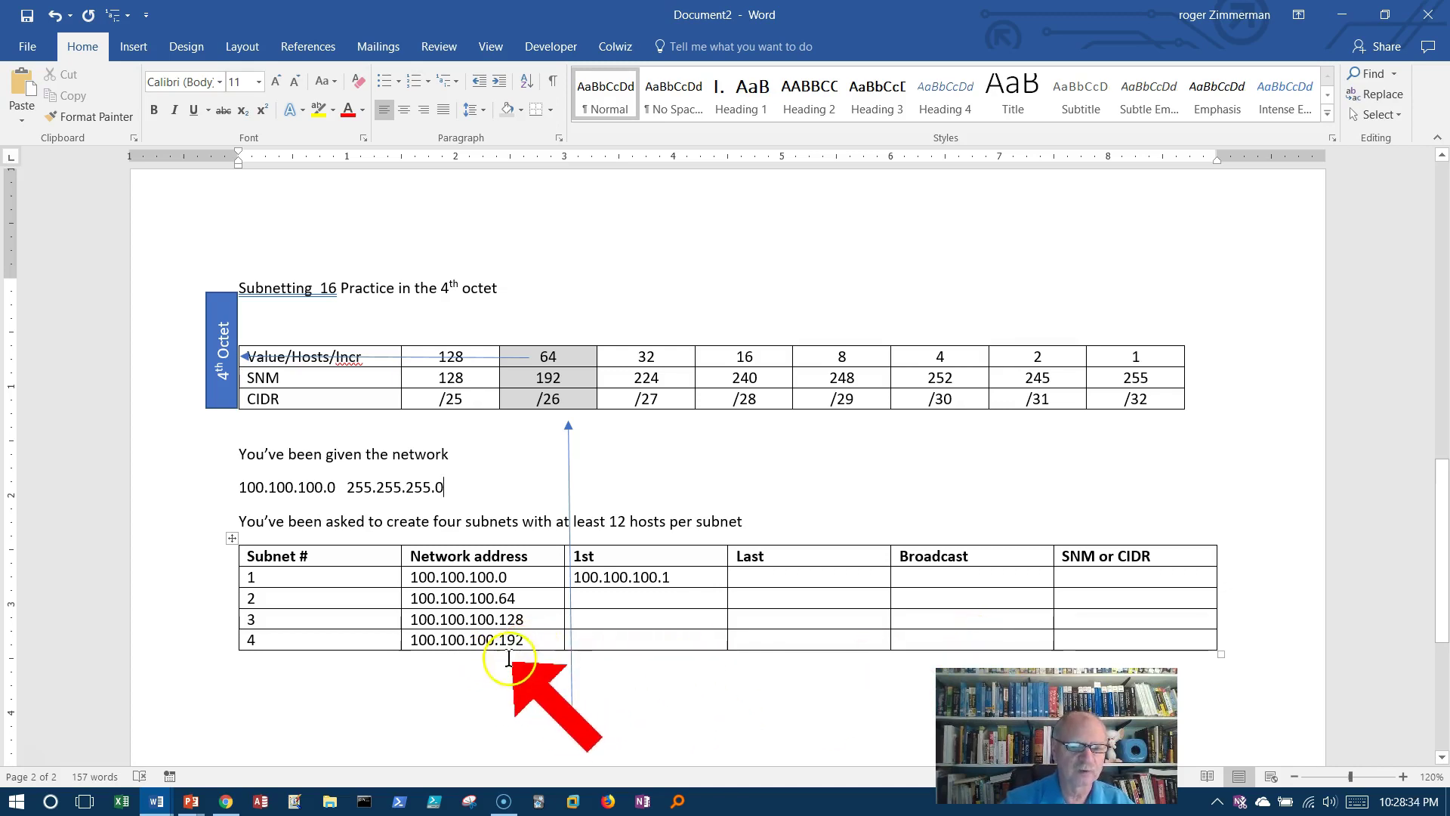
{"action": "left_click", "coordinate": [514, 669]}
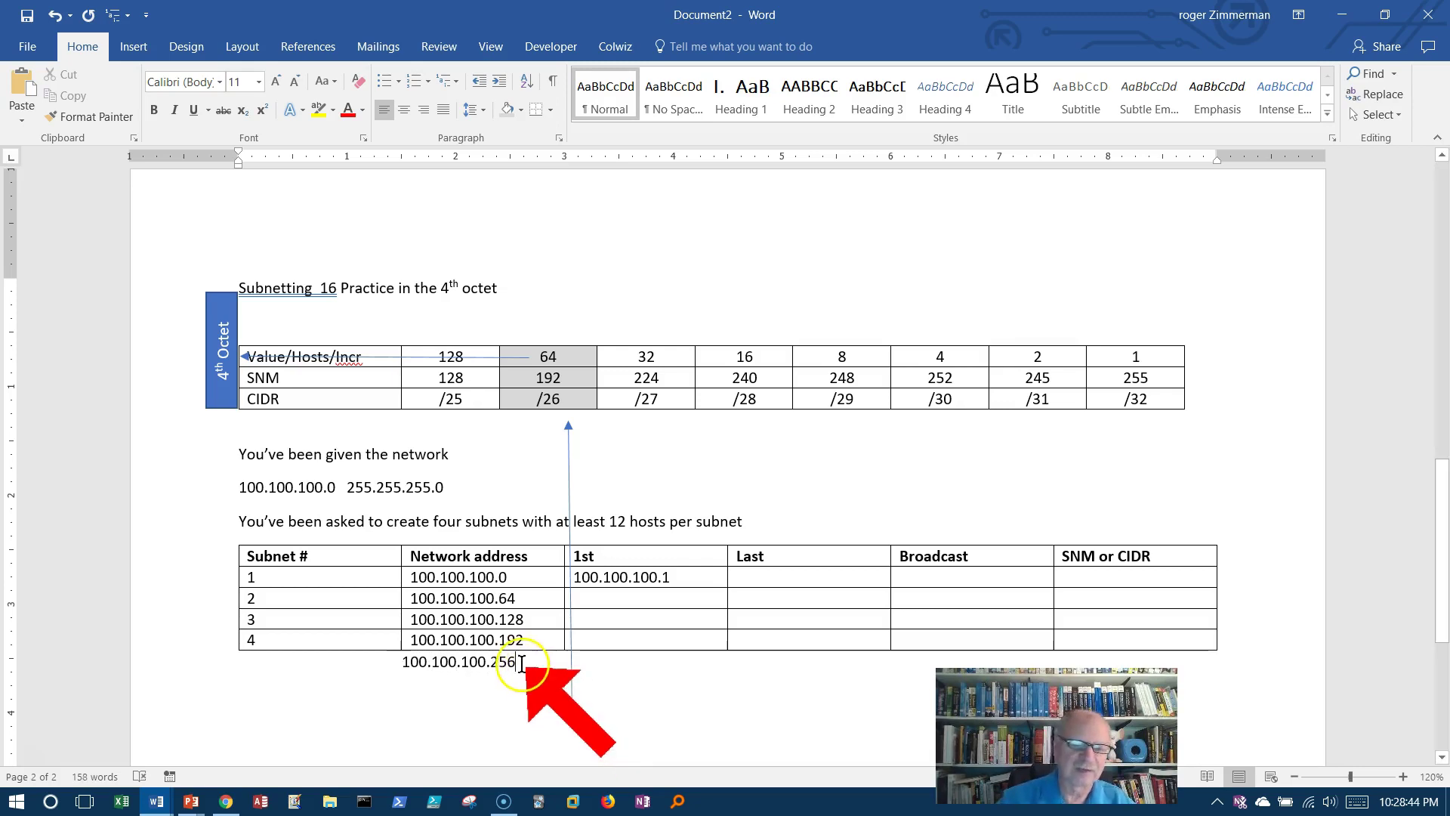
{"action": "left_click_drag", "start_coordinate": [515, 663], "coordinate": [416, 669]}
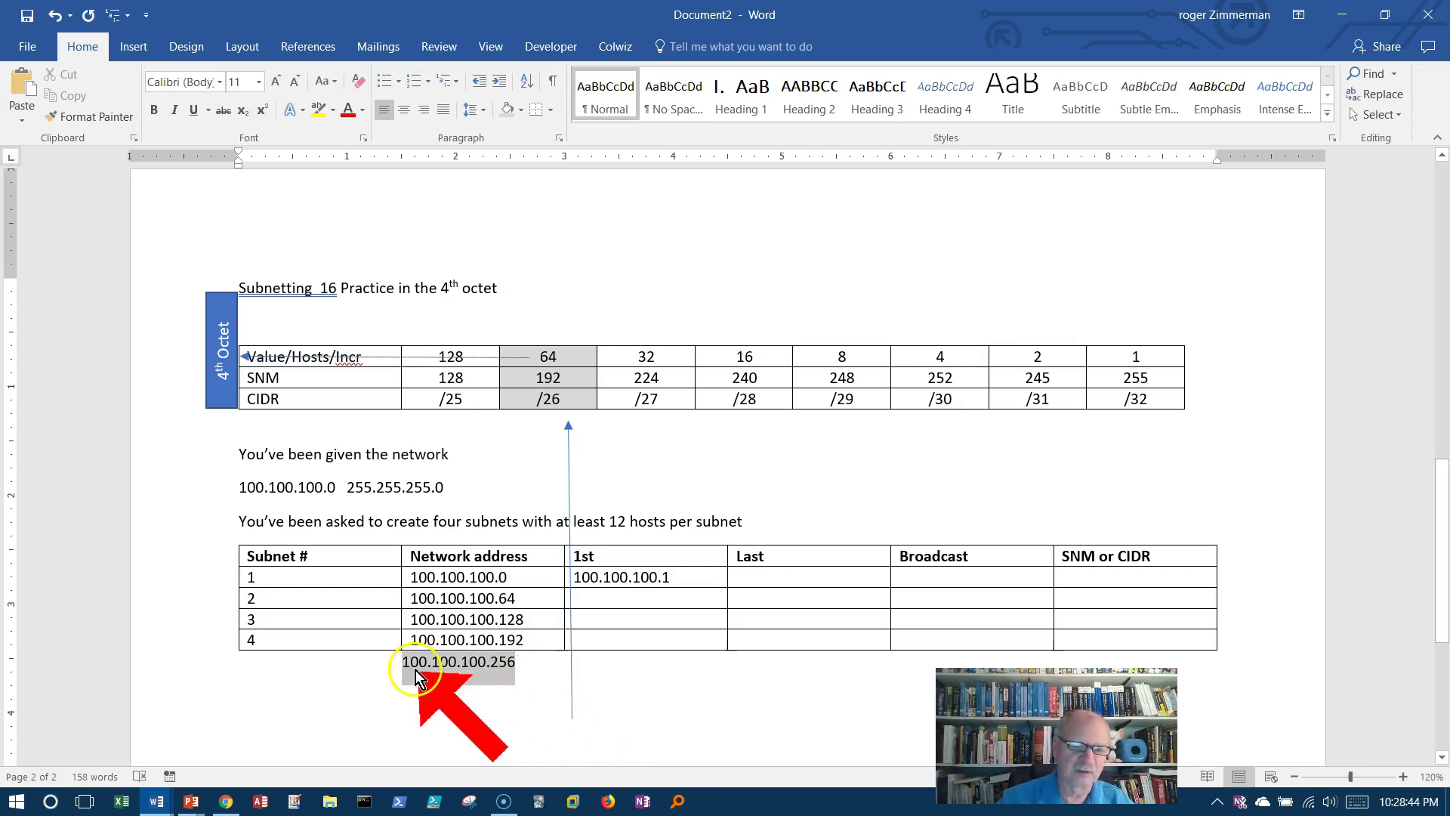
{"action": "left_click", "coordinate": [538, 664]}
{"action": "left_click_drag", "start_coordinate": [520, 663], "coordinate": [401, 665]}
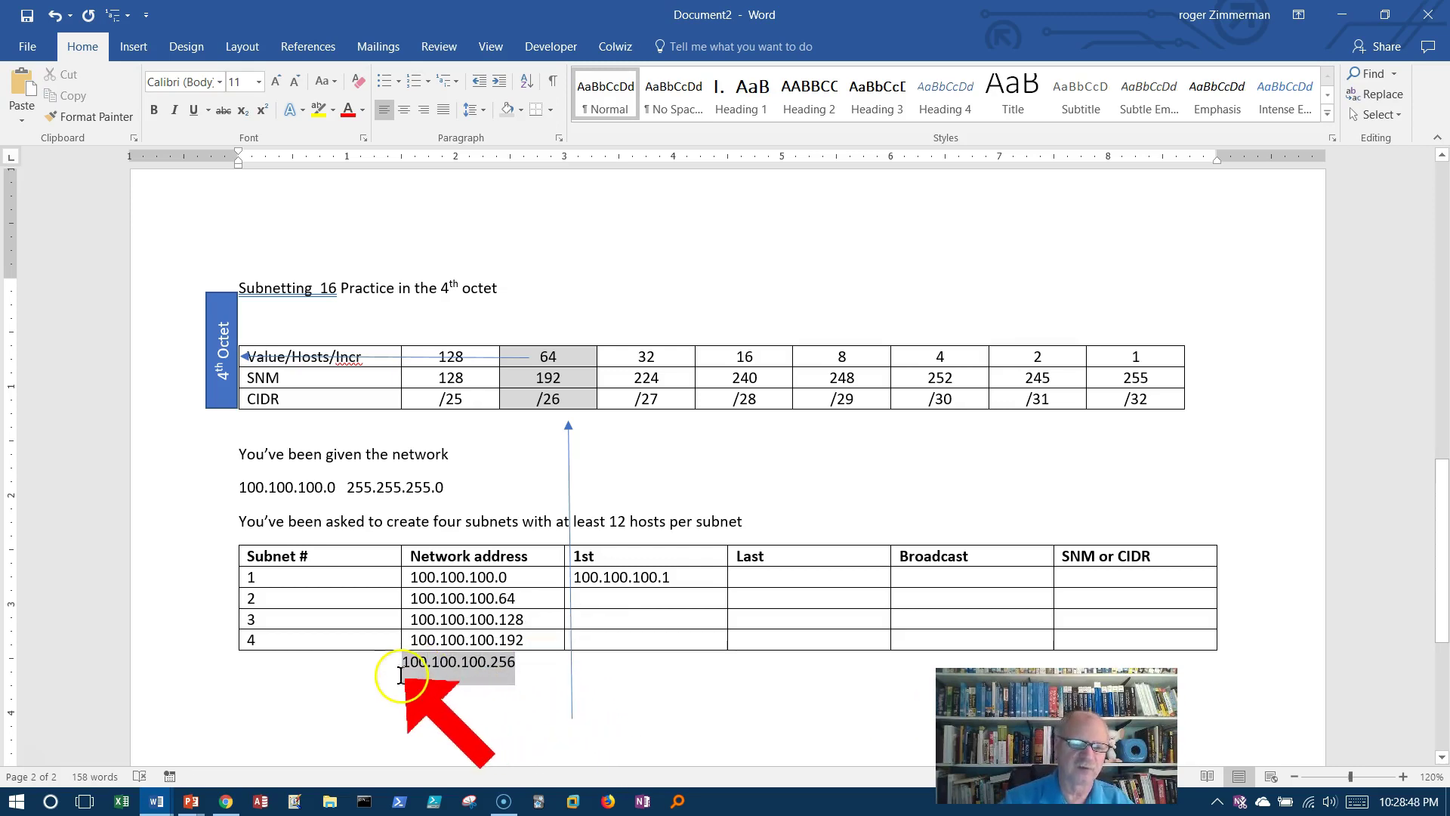
{"action": "left_click", "coordinate": [936, 639]}
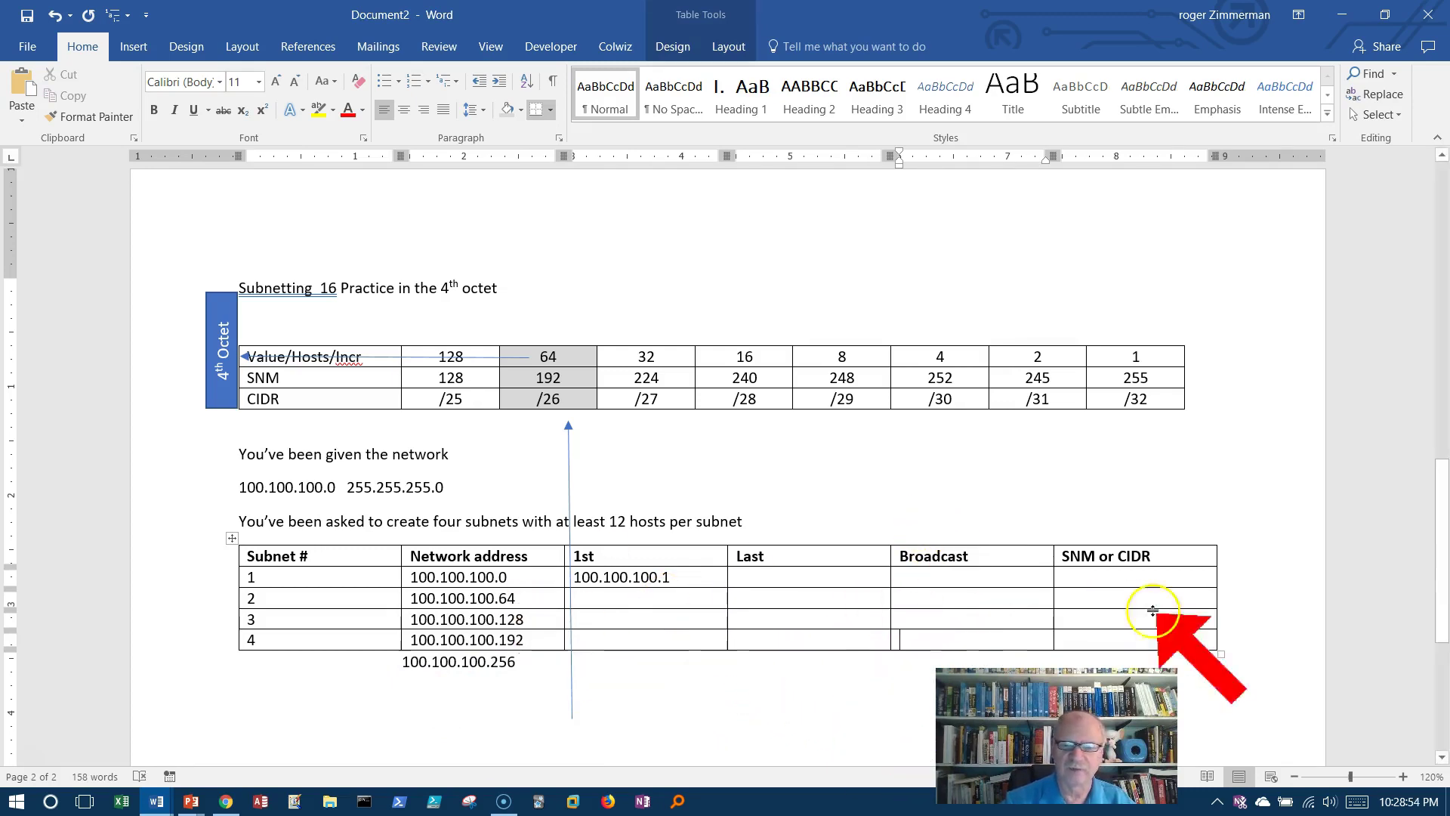
{"action": "left_click", "coordinate": [907, 619]}
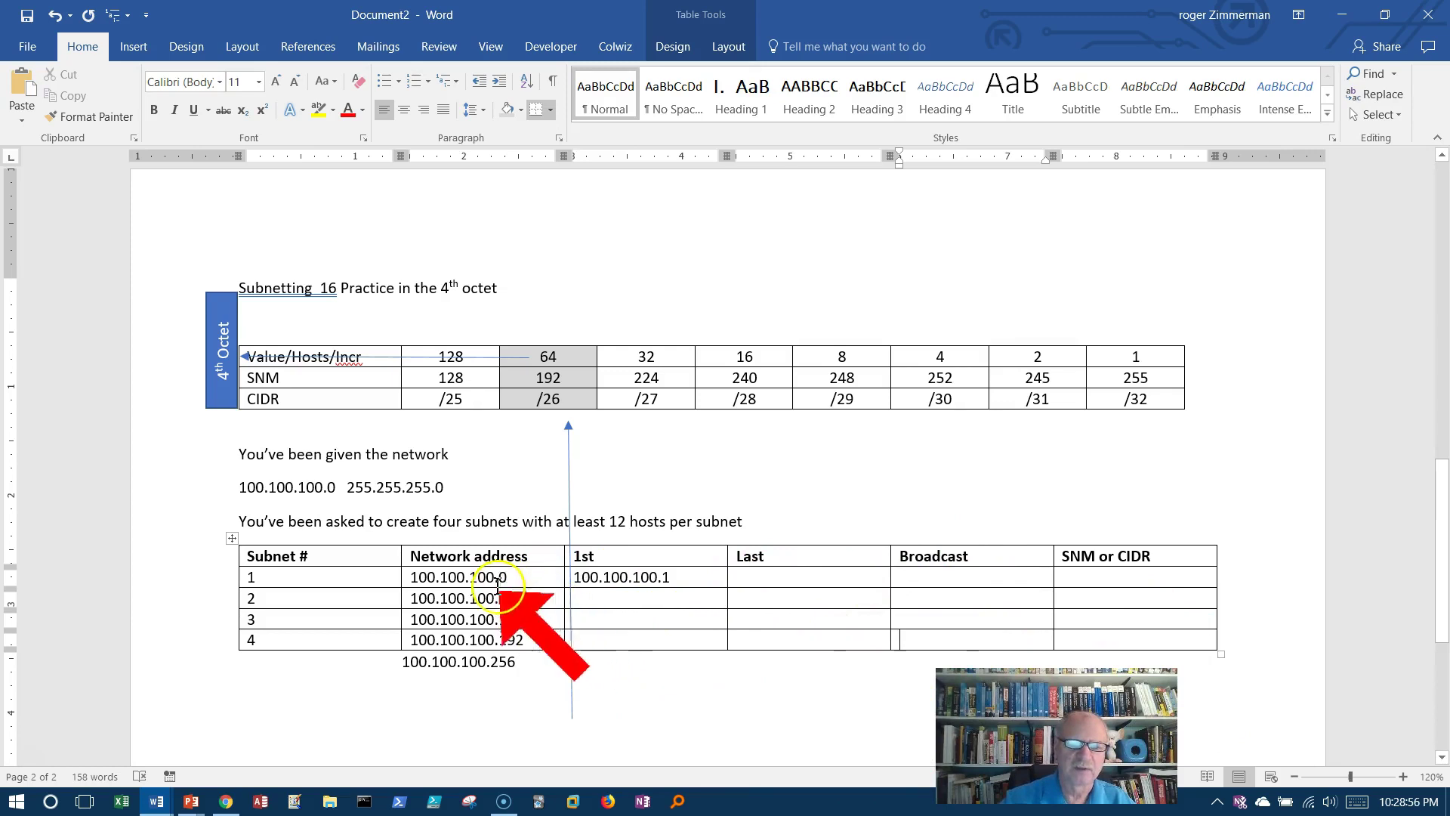
Step: Enter first hosts 100.100.100.65, 100.100.100.129 and 100.100.100.193 for subnets 2–4
{"action": "left_click", "coordinate": [607, 605]}
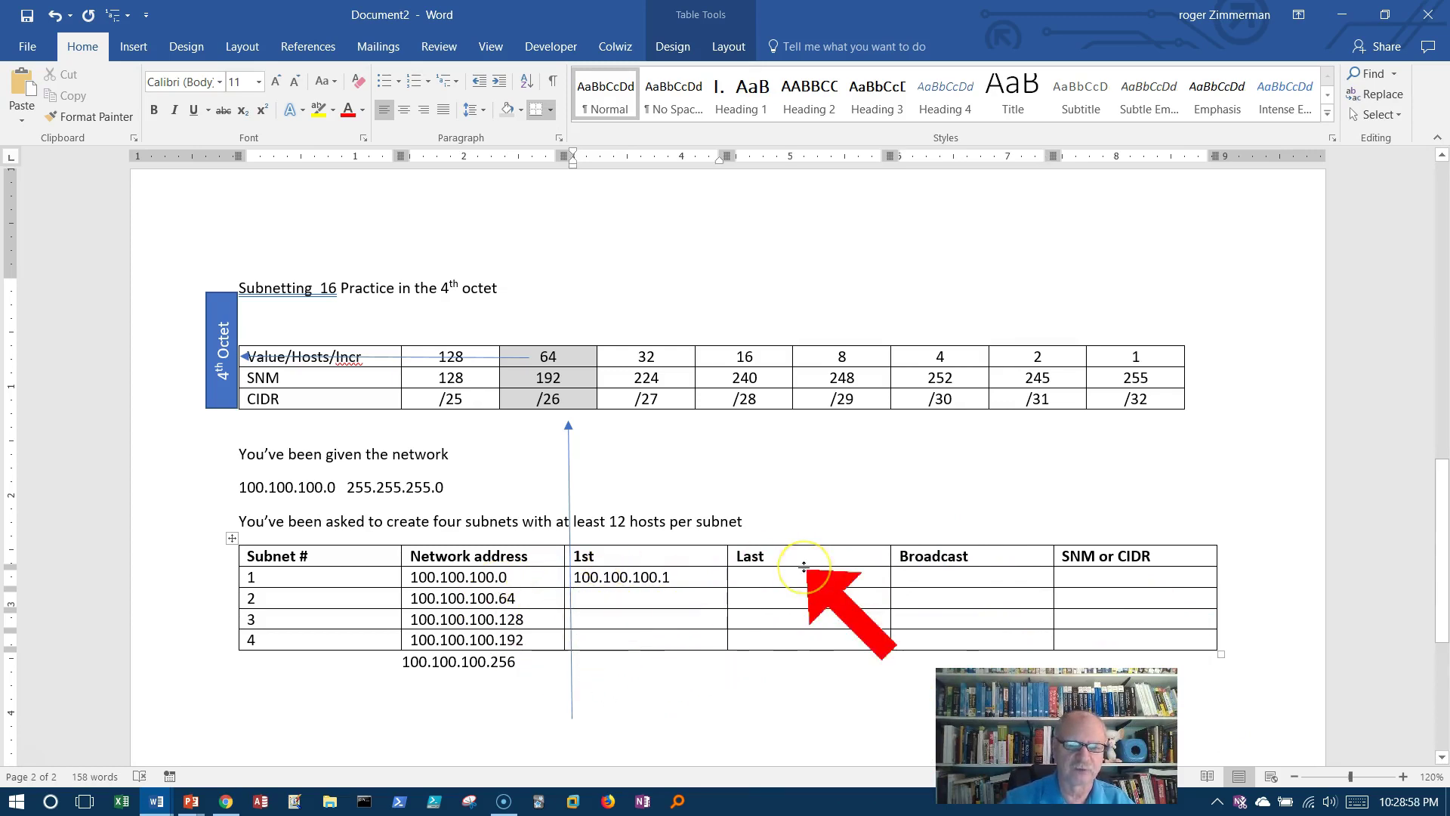
{"action": "type", "text": "10"}
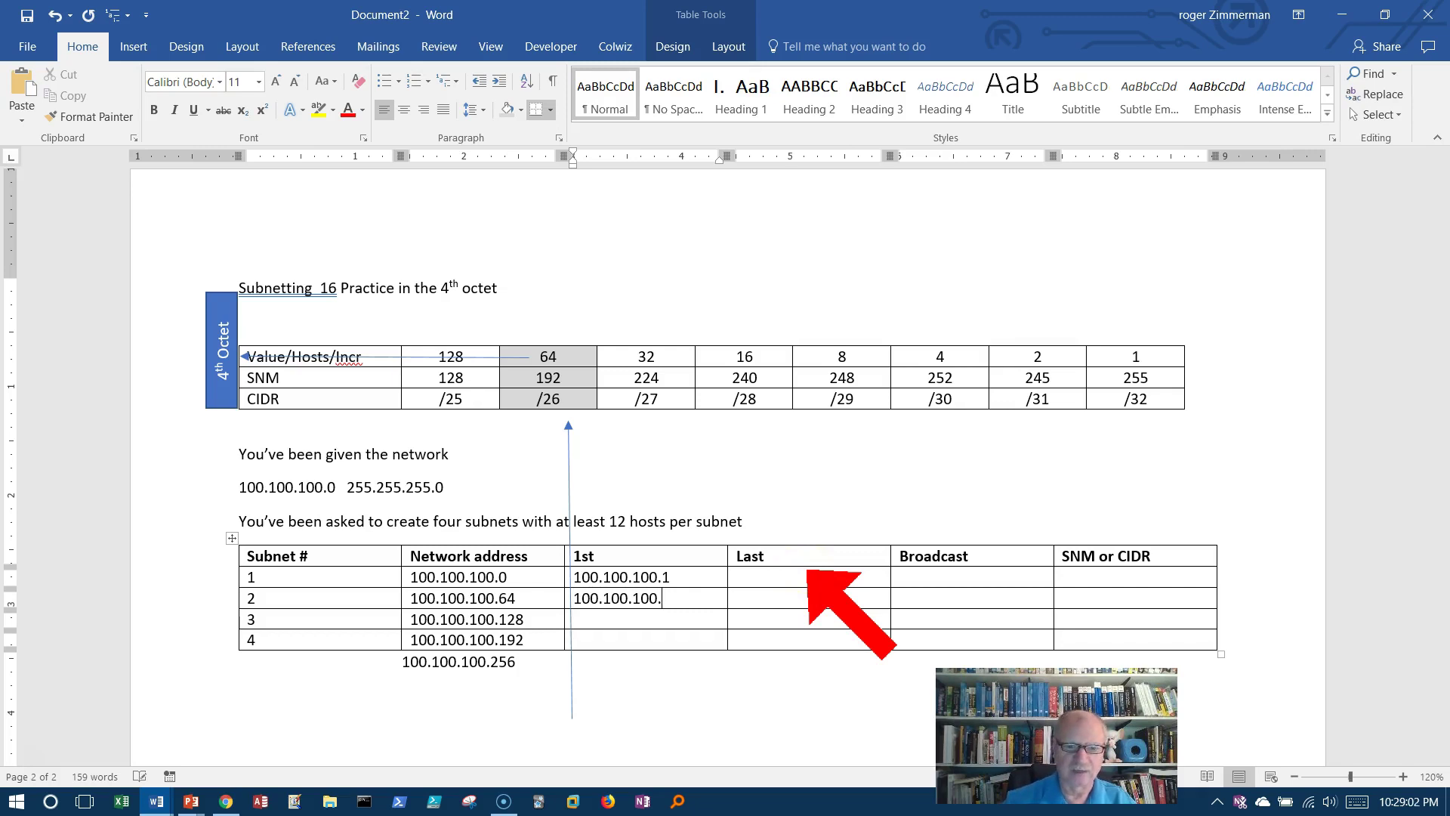
{"action": "type", "text": "0.100.100."}
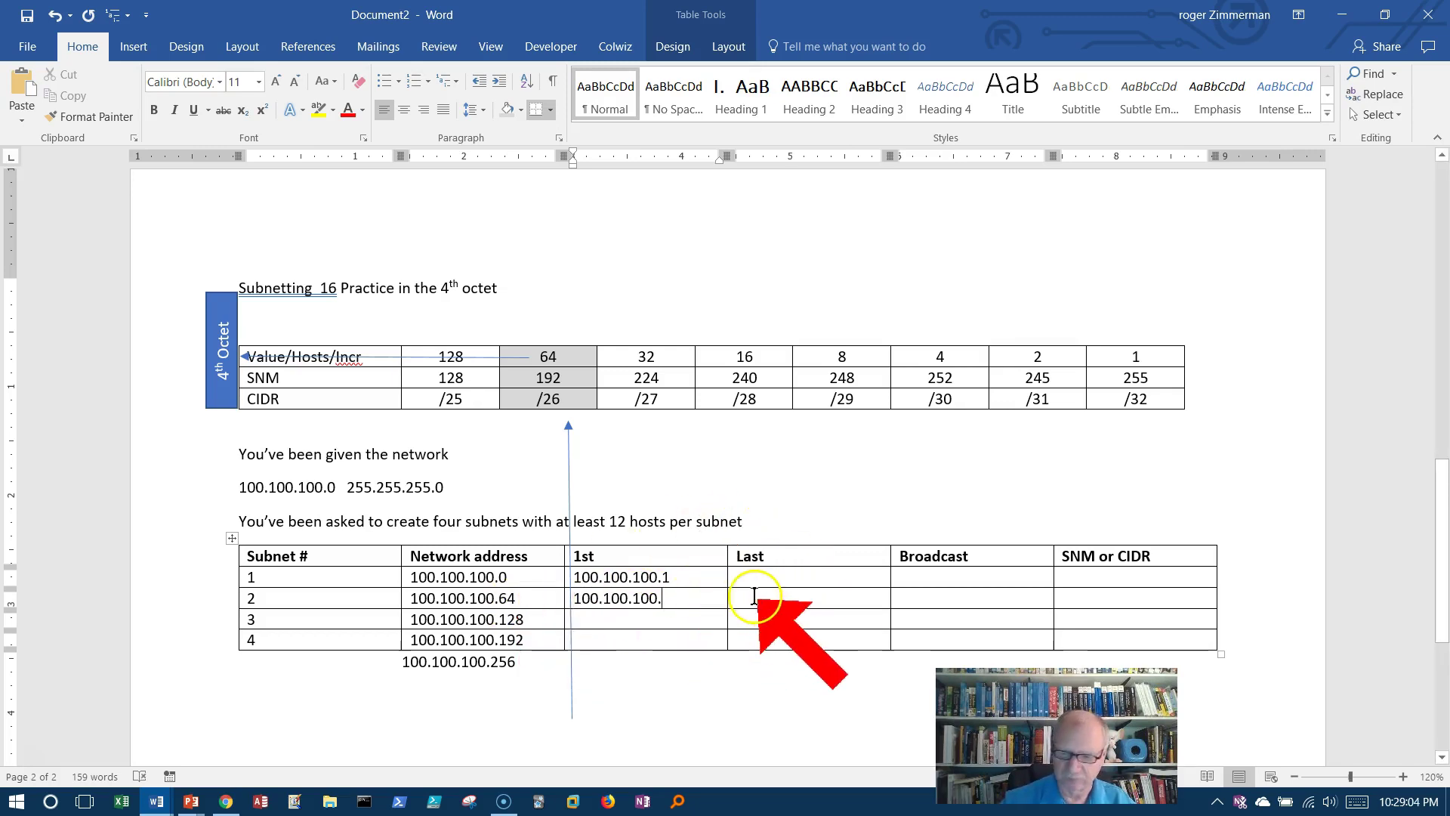
{"action": "type", "text": "65"}
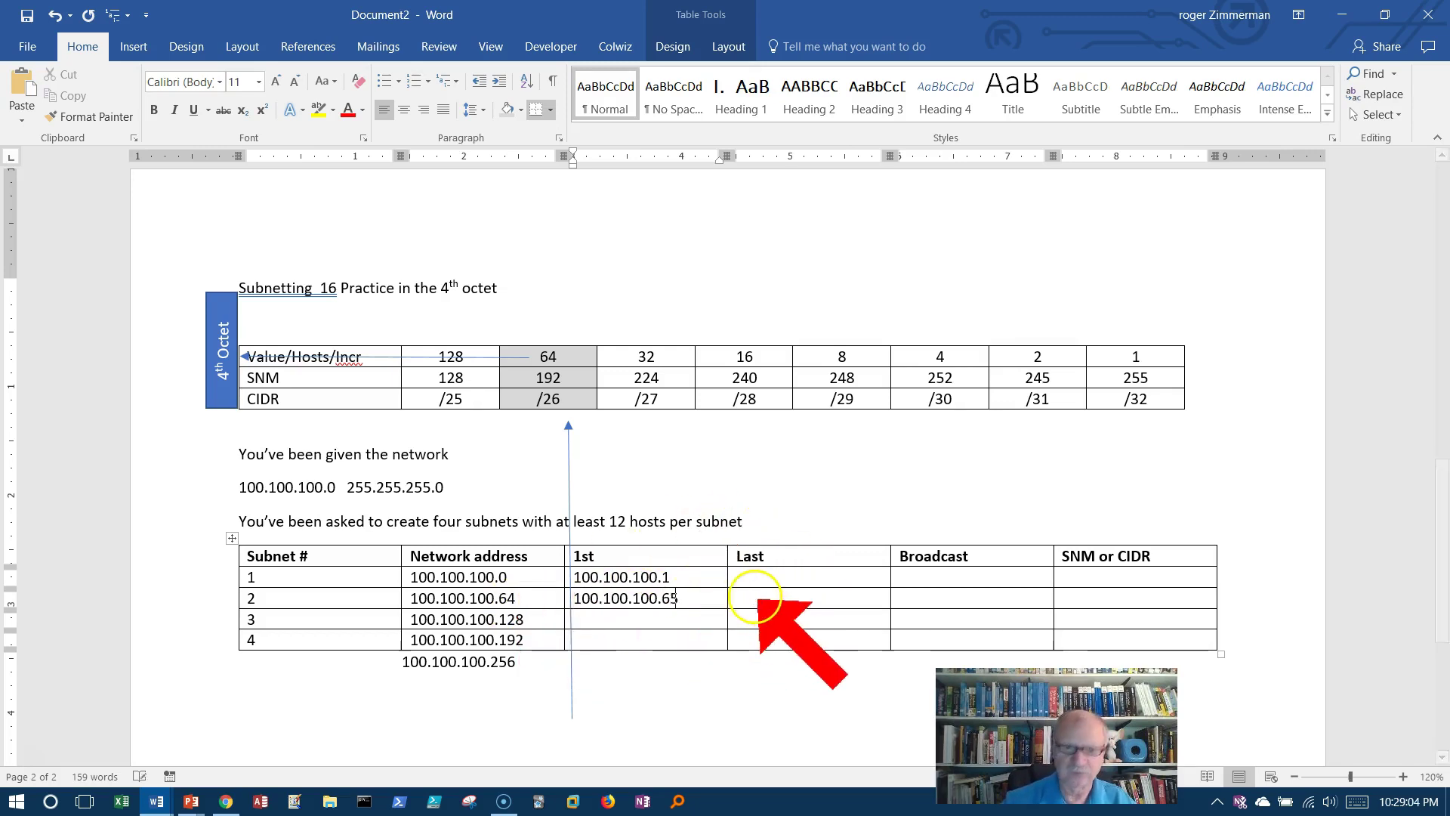
{"action": "left_click", "coordinate": [574, 620]}
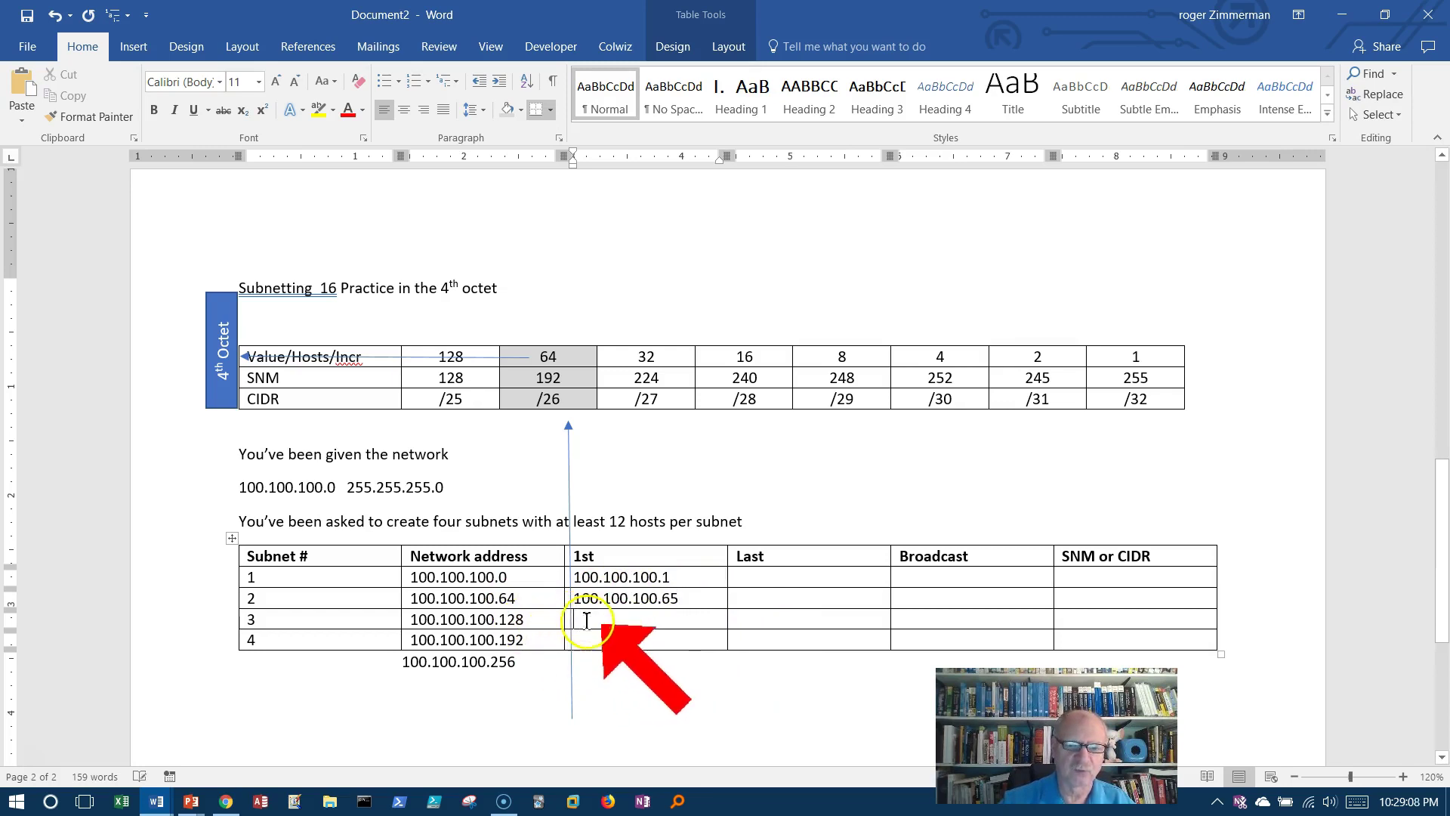
{"action": "type", "text": "100.100.100.129"}
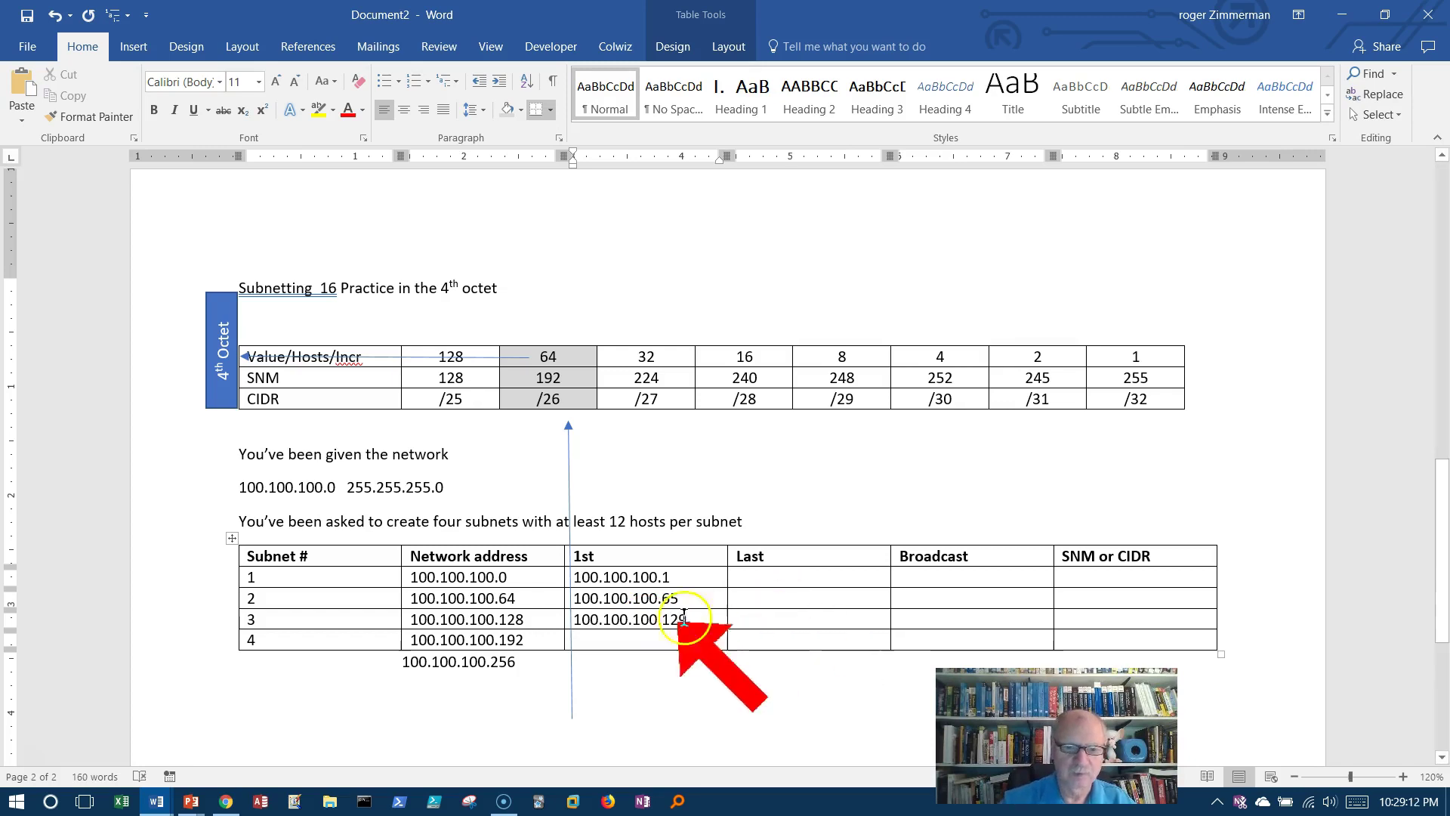
{"action": "left_click", "coordinate": [580, 648]}
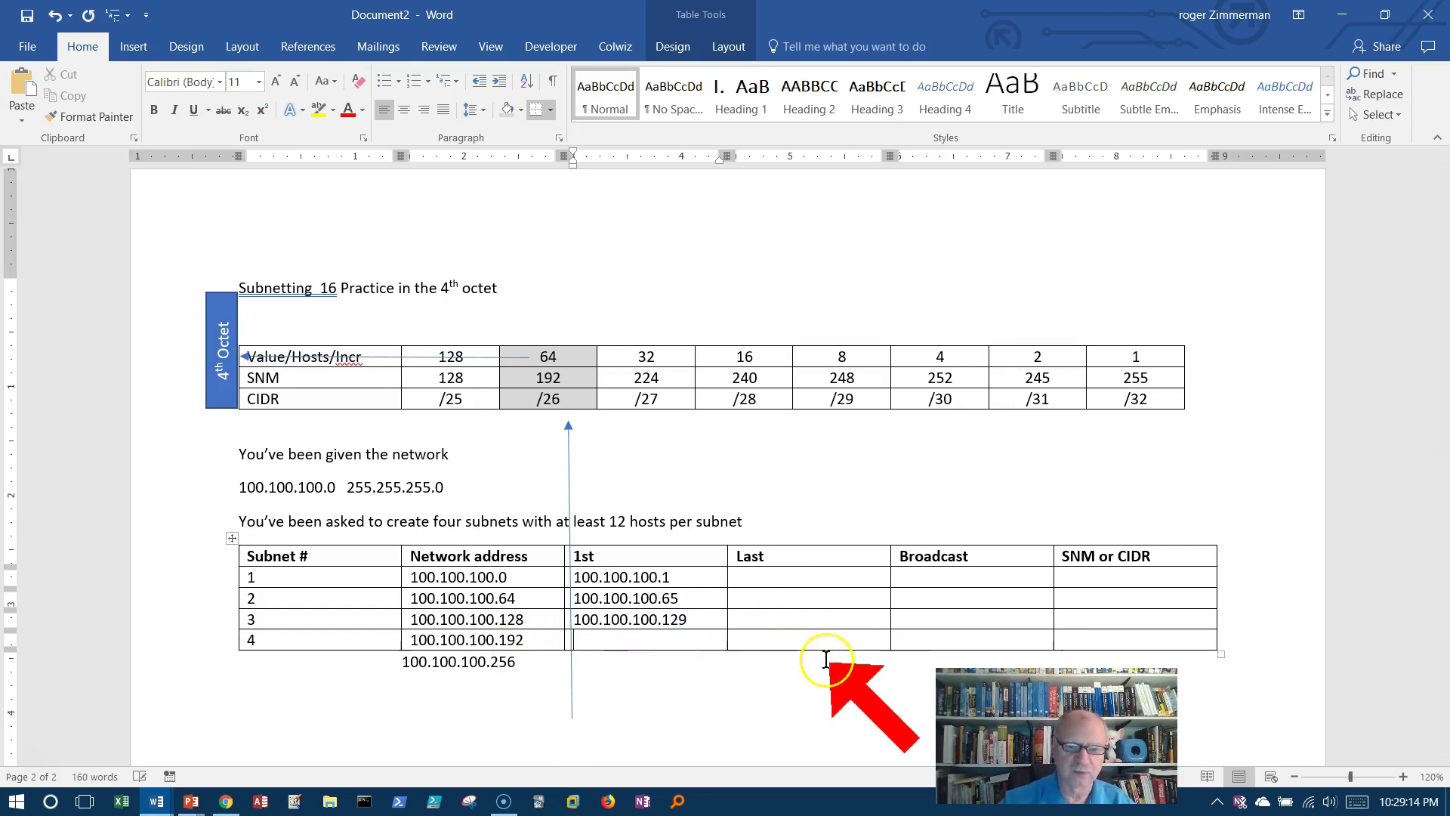
{"action": "type", "text": "100.100.100.193"}
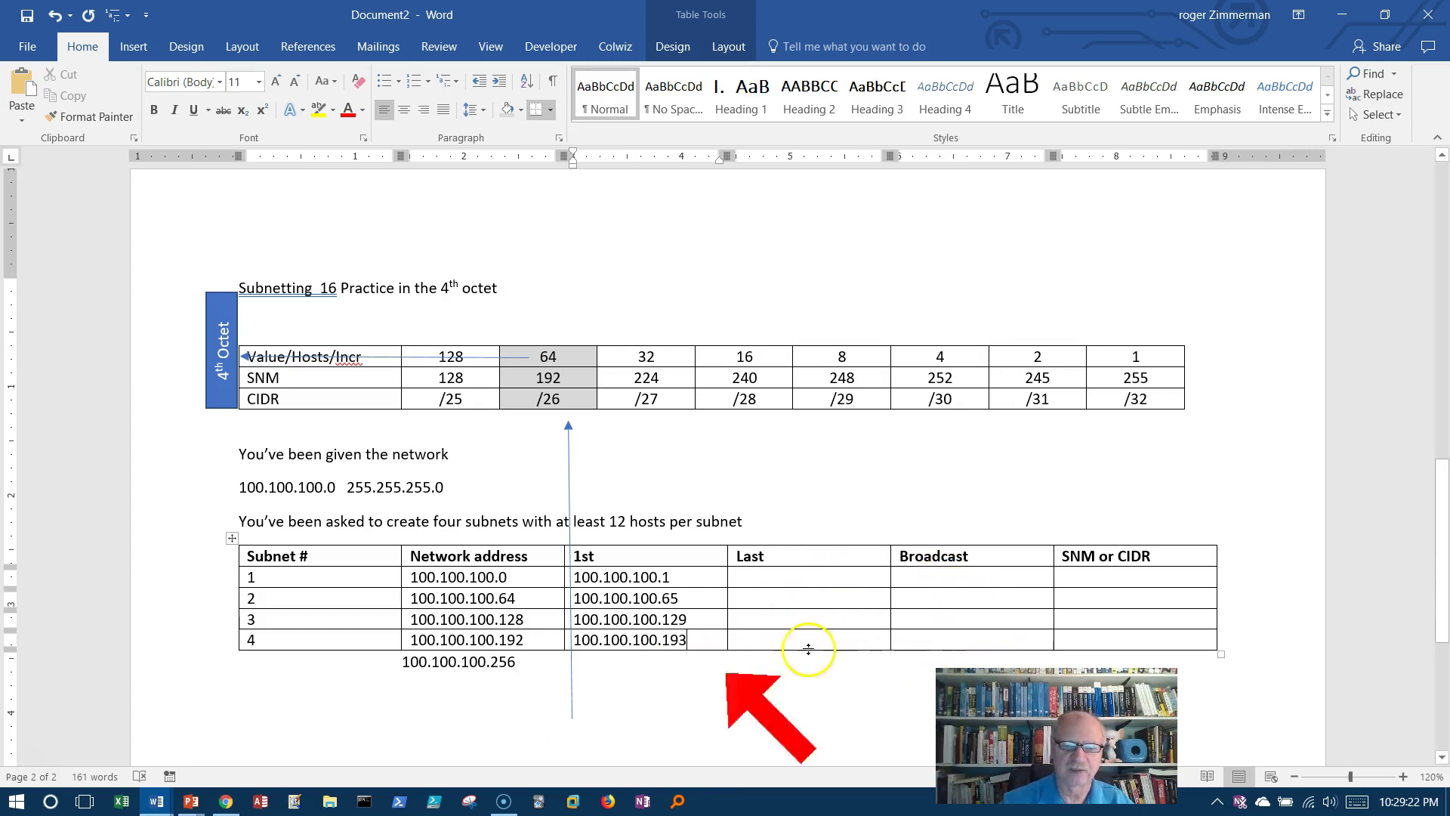
Step: Enter broadcasts 100.100.100.255, .191, .127 and .63, working from subnet 4 up to 1
{"action": "double_click", "coordinate": [504, 665]}
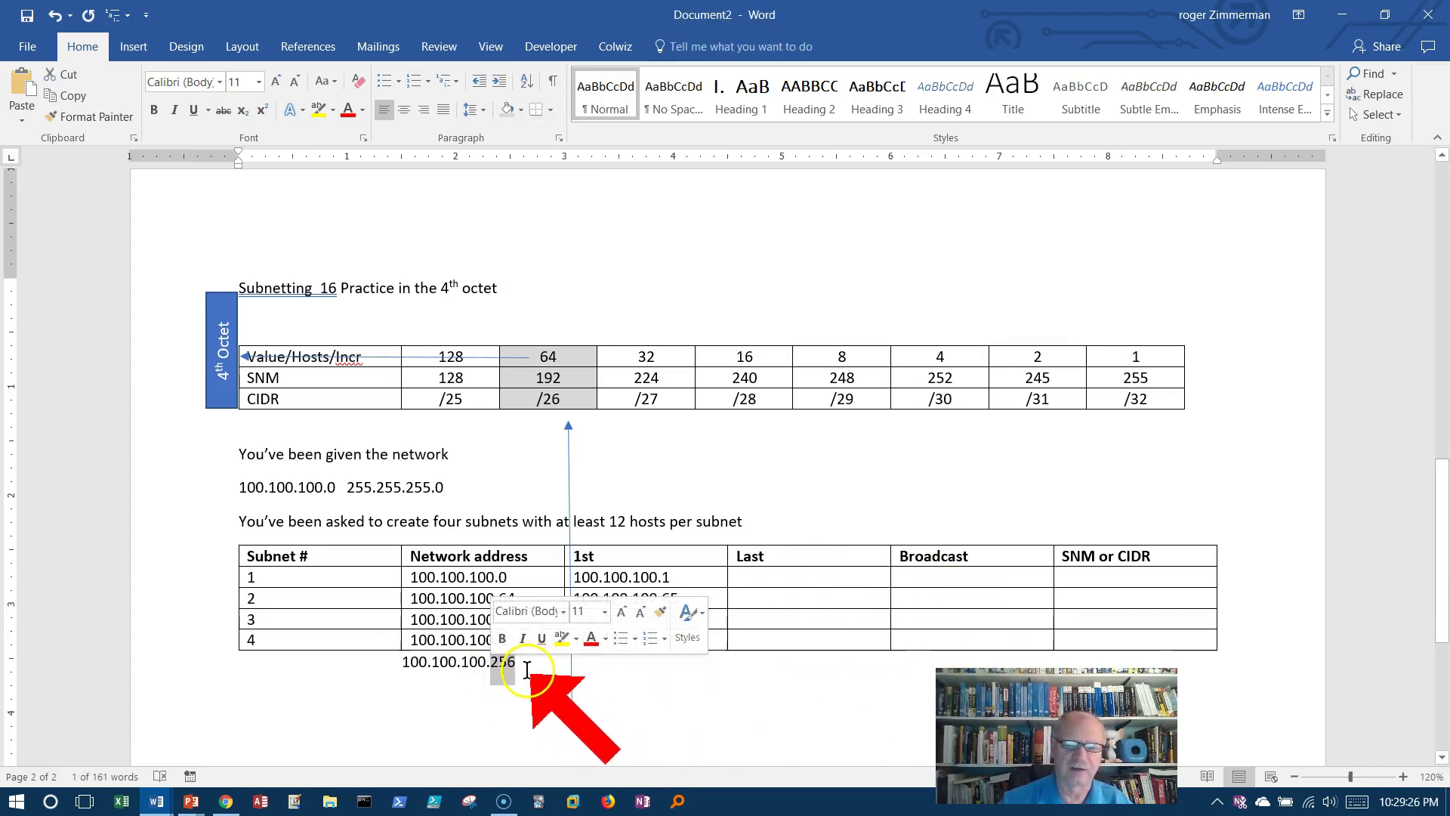
{"action": "left_click", "coordinate": [940, 639]}
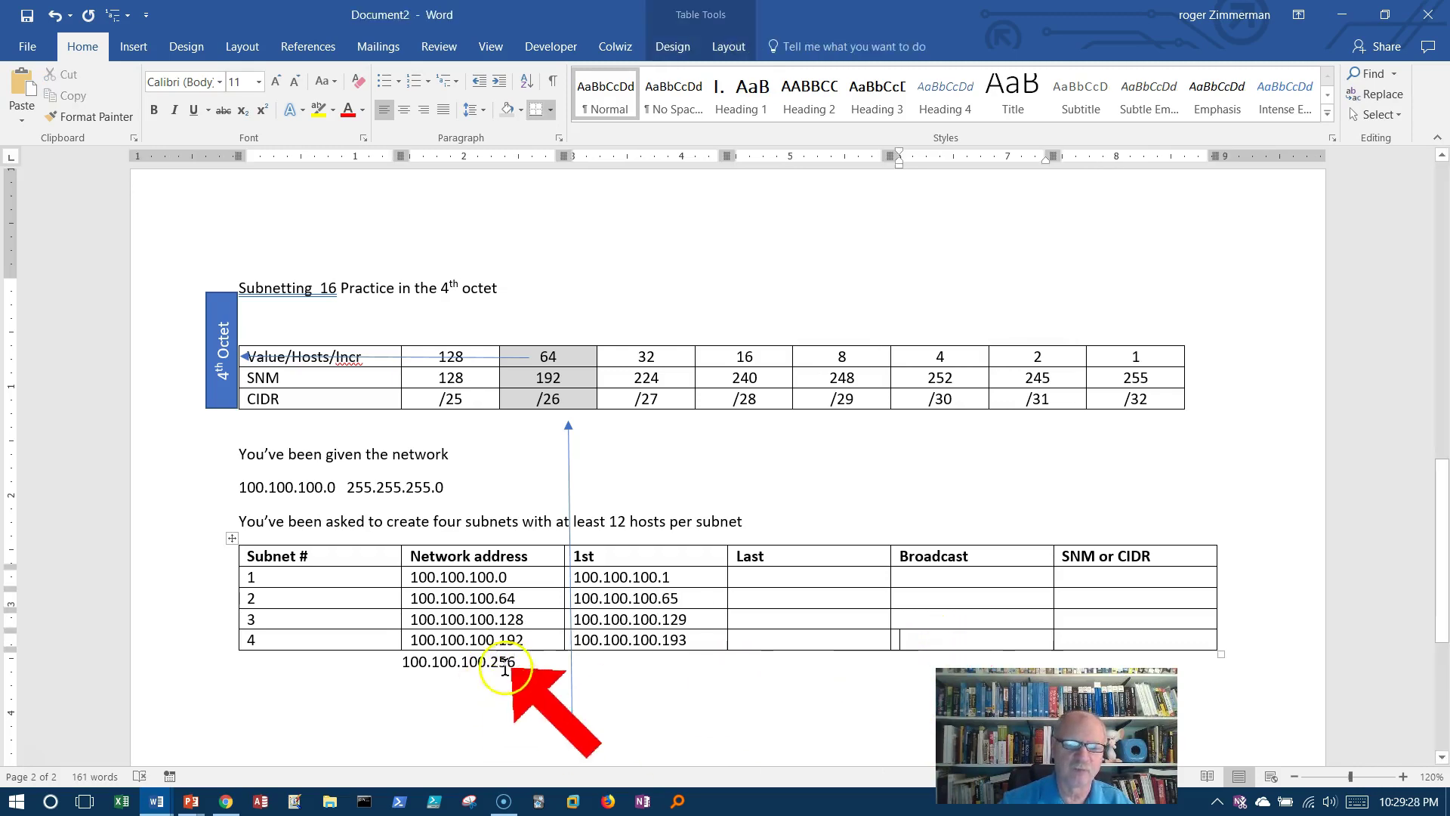
{"action": "type", "text": "100.100.100.255"}
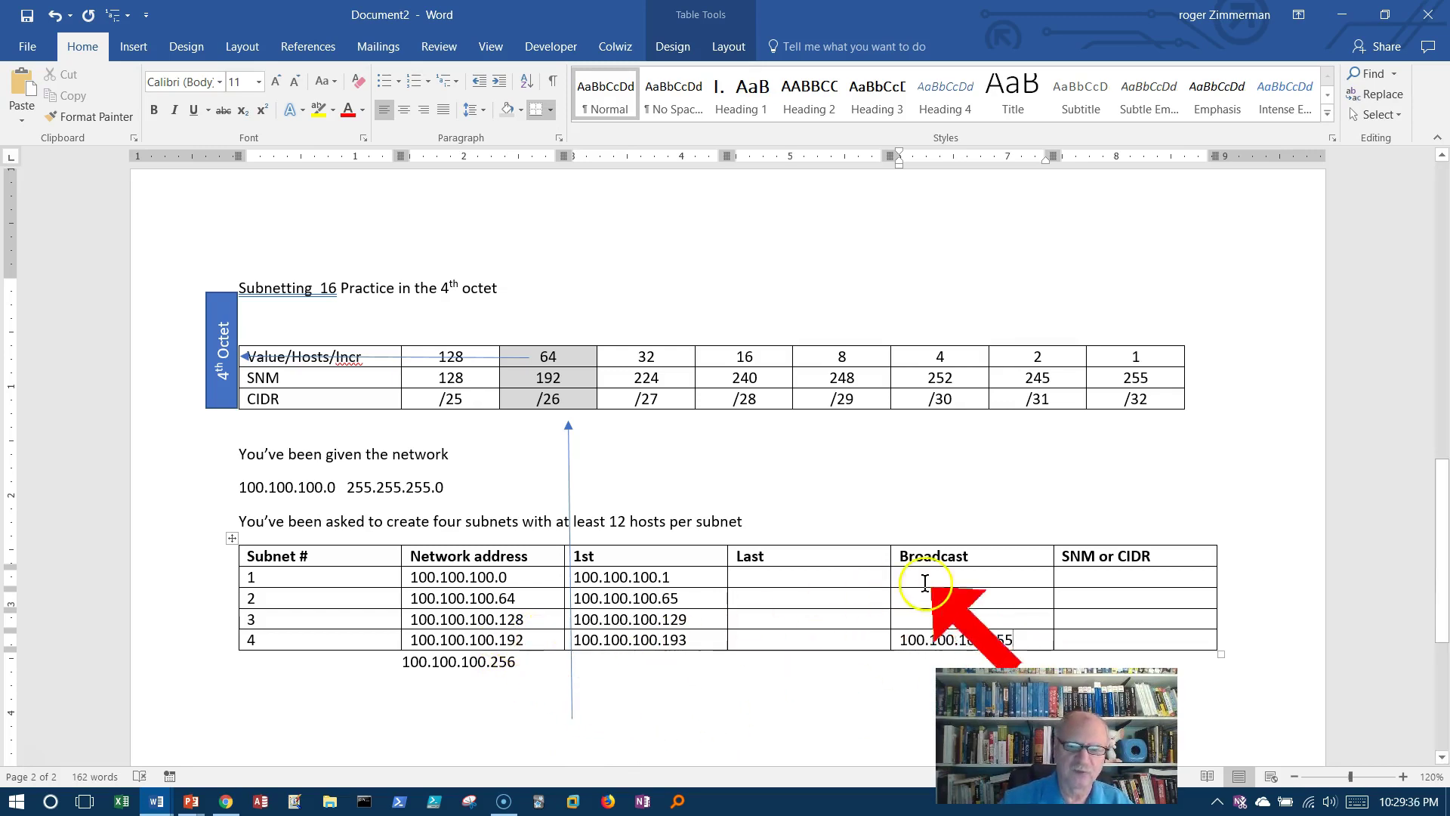
{"action": "left_click", "coordinate": [914, 617]}
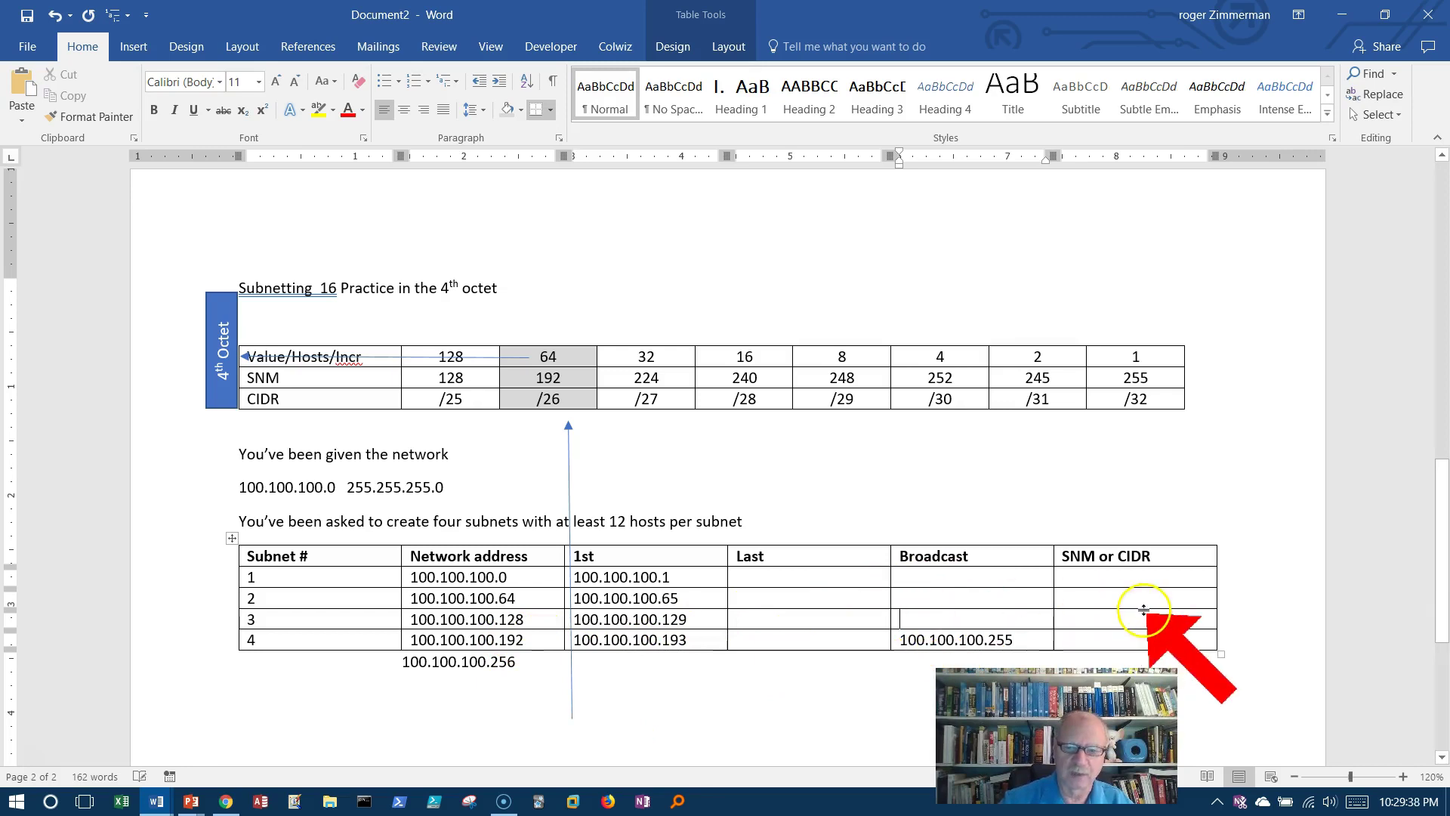
{"action": "type", "text": "100.100.100.191"}
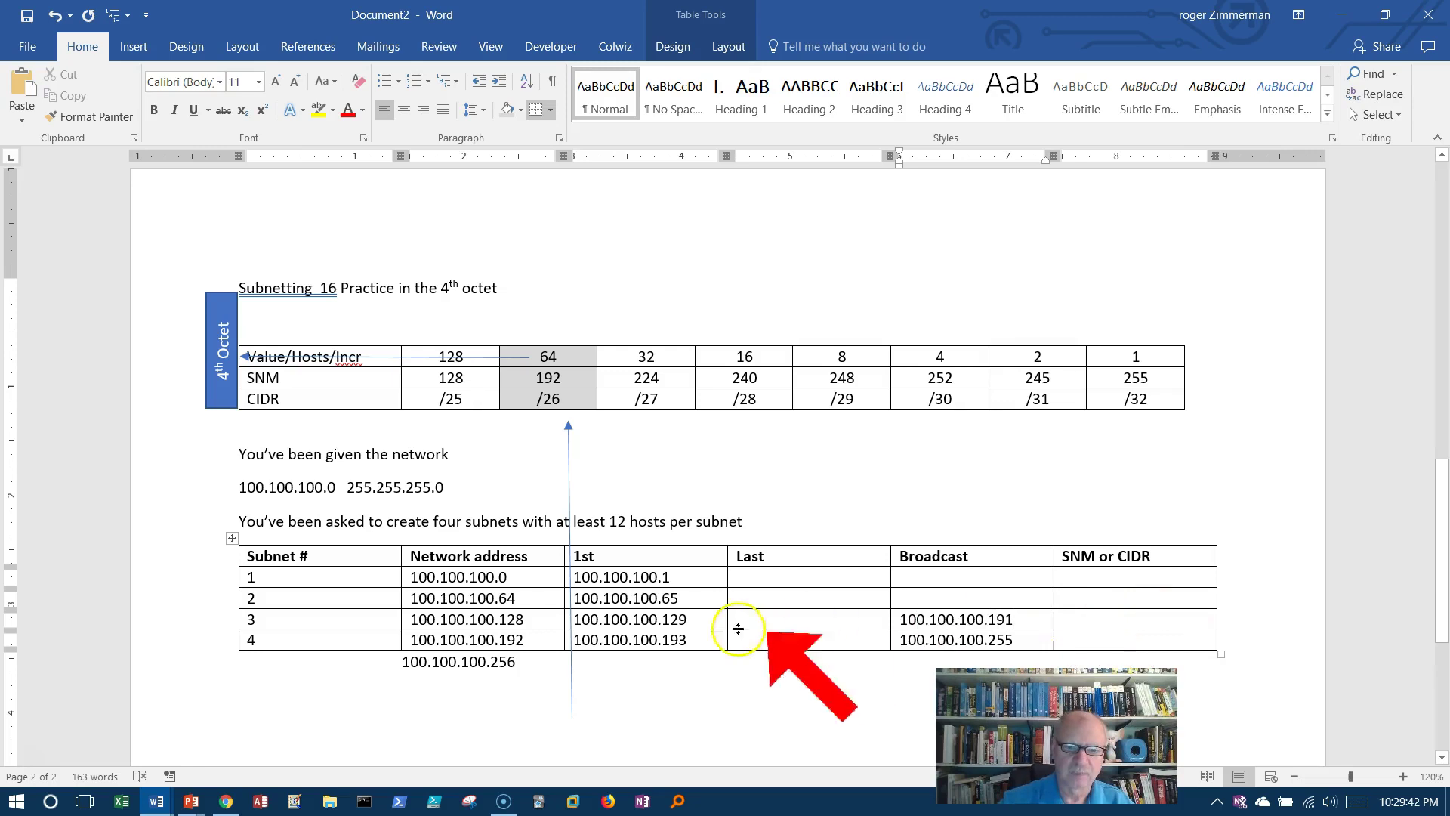
{"action": "left_click", "coordinate": [923, 596]}
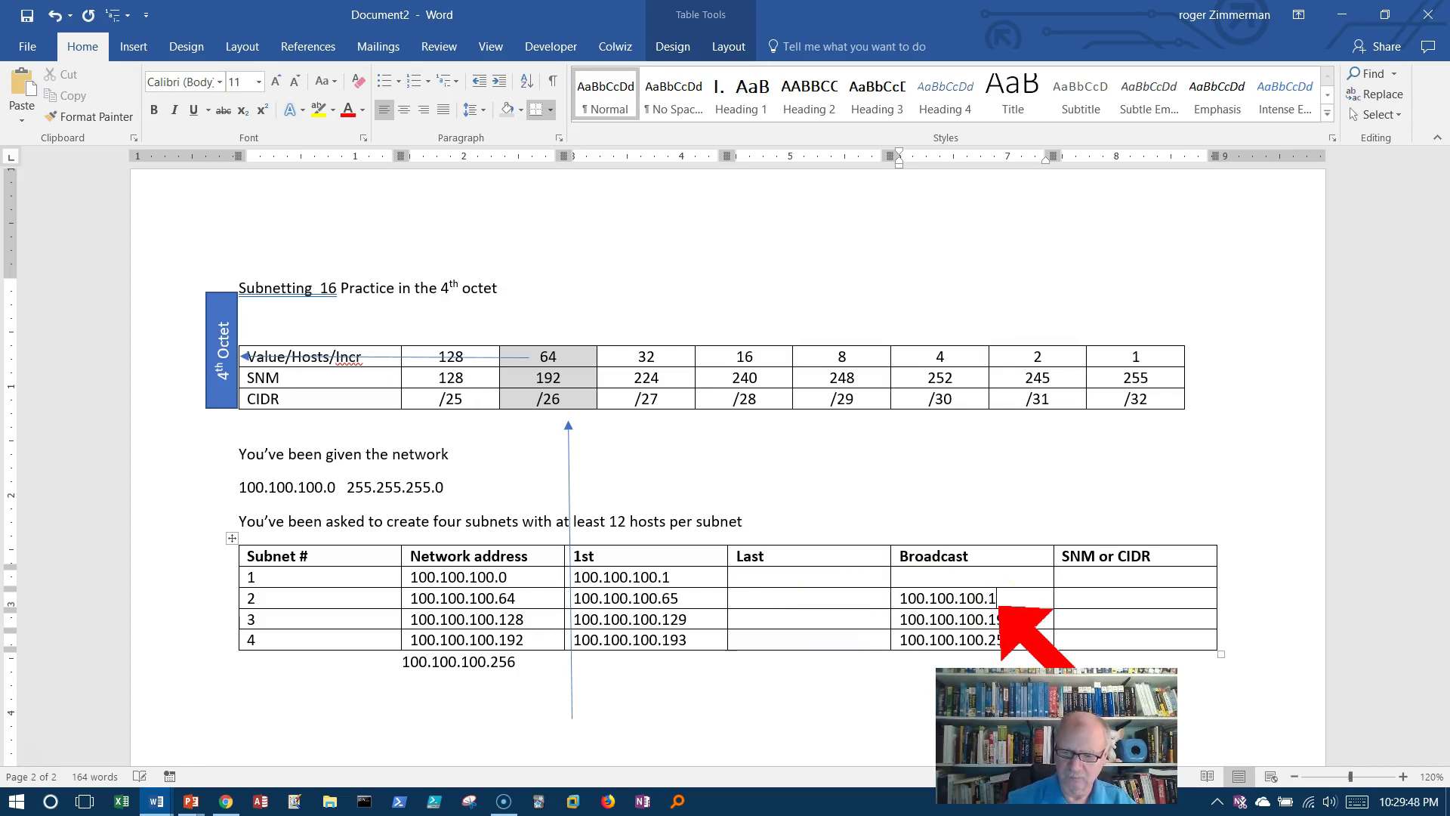
{"action": "left_click", "coordinate": [971, 578]}
{"action": "type", "text": "100.100.100.63"}
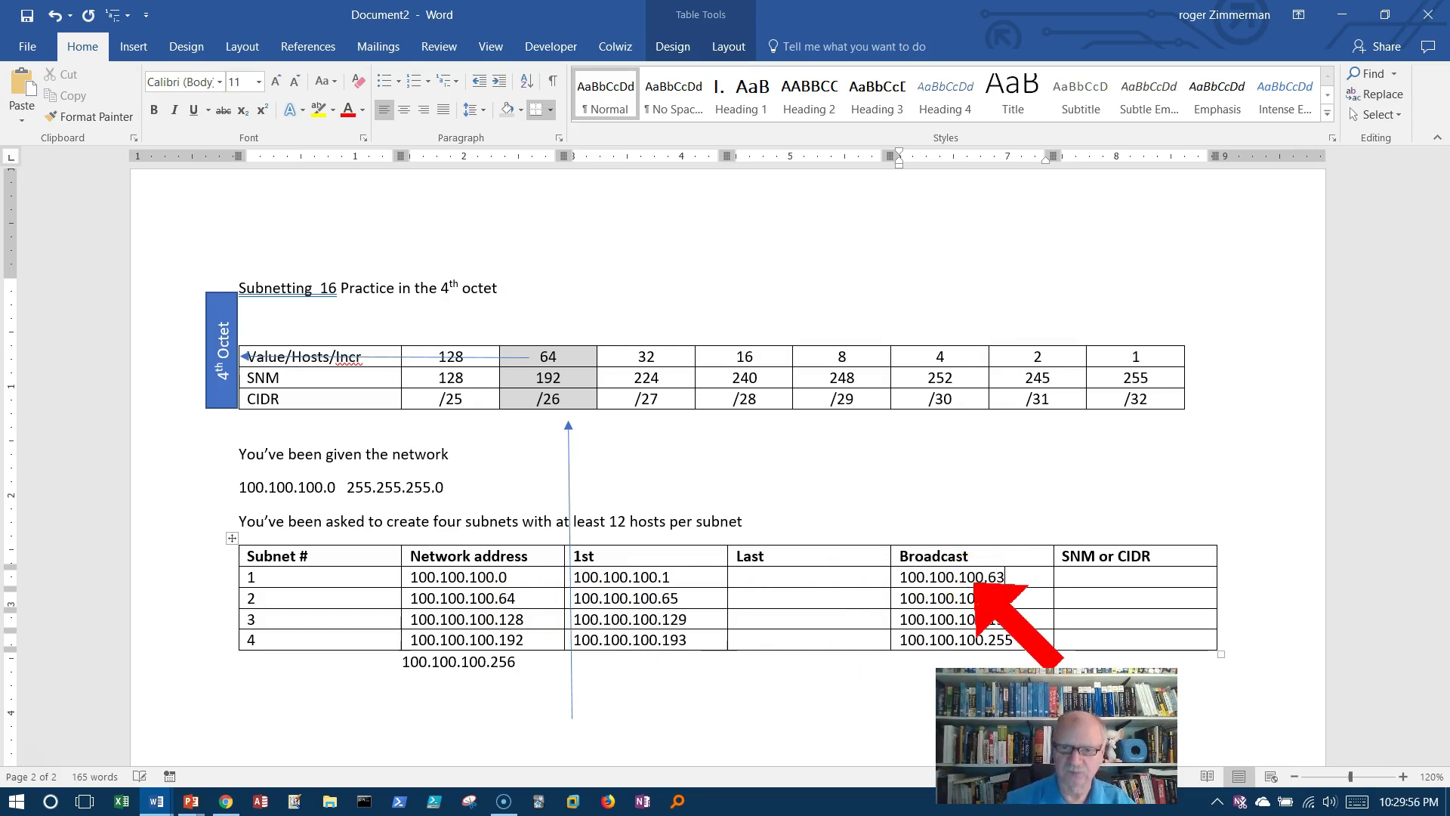
Step: Enter last hosts 100.100.100.62, .126, .190 and .254 for subnets 1 to 4
{"action": "left_click", "coordinate": [744, 577]}
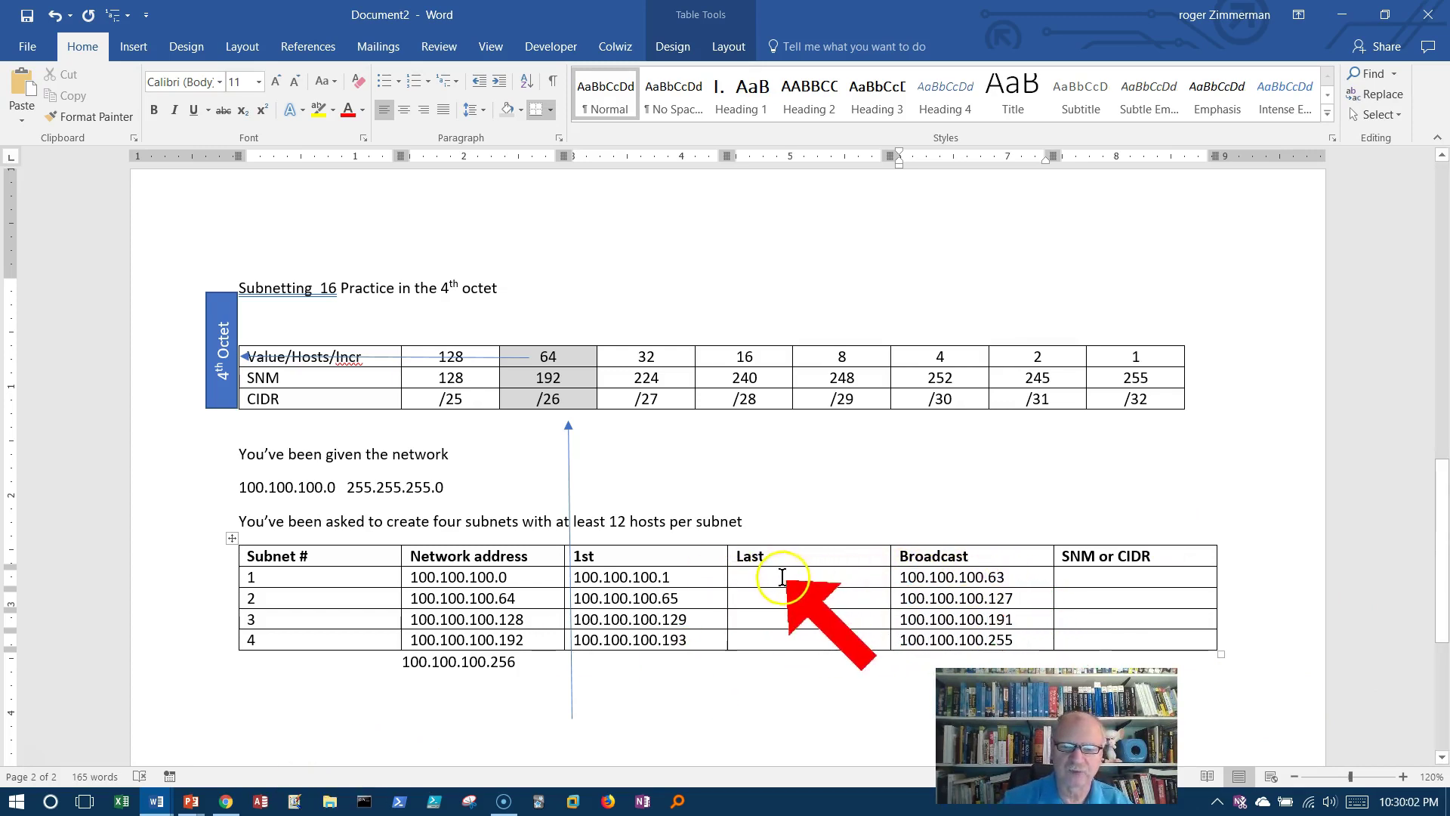
{"action": "type", "text": "100.100.100."}
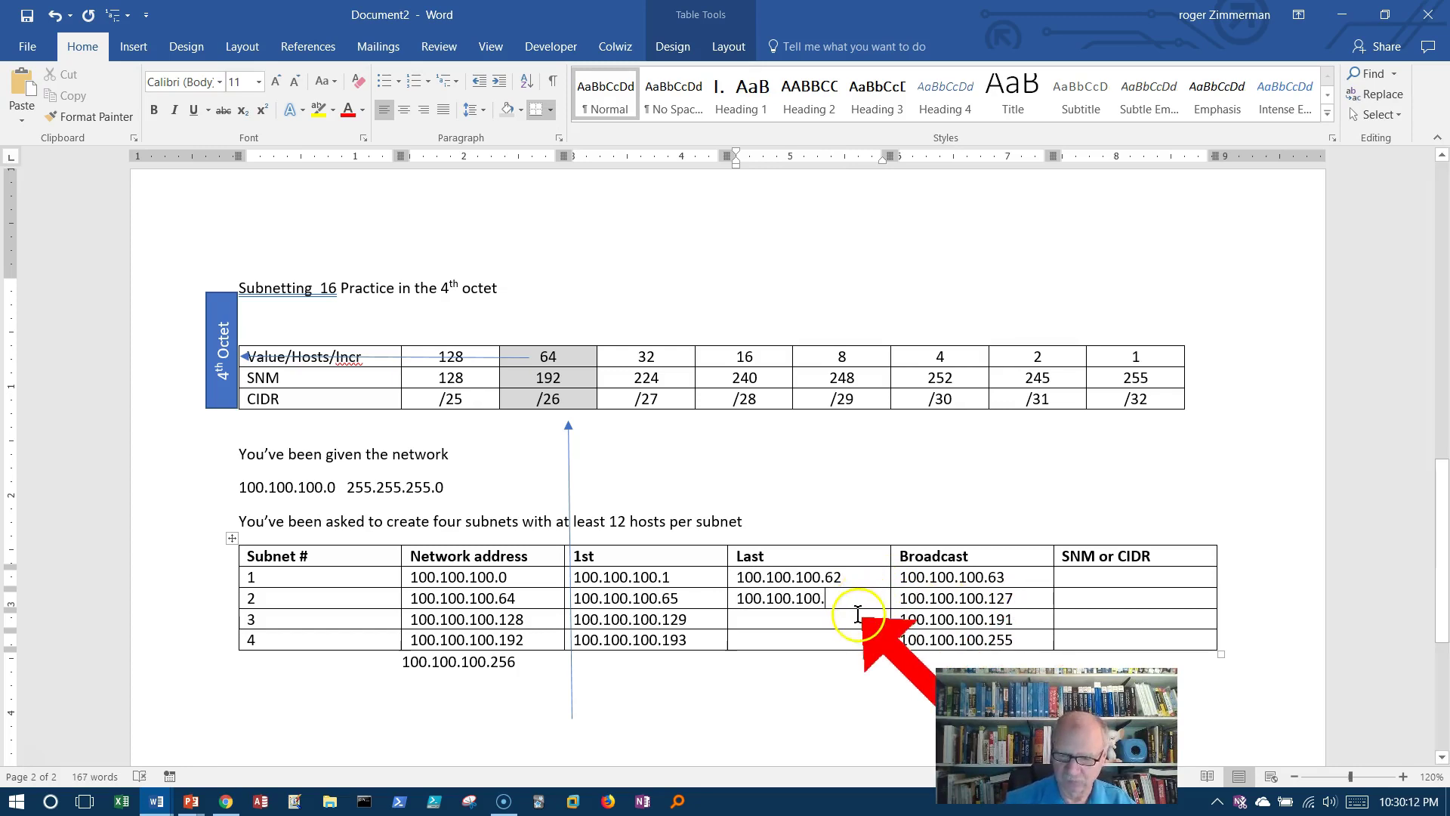
{"action": "type", "text": "126"}
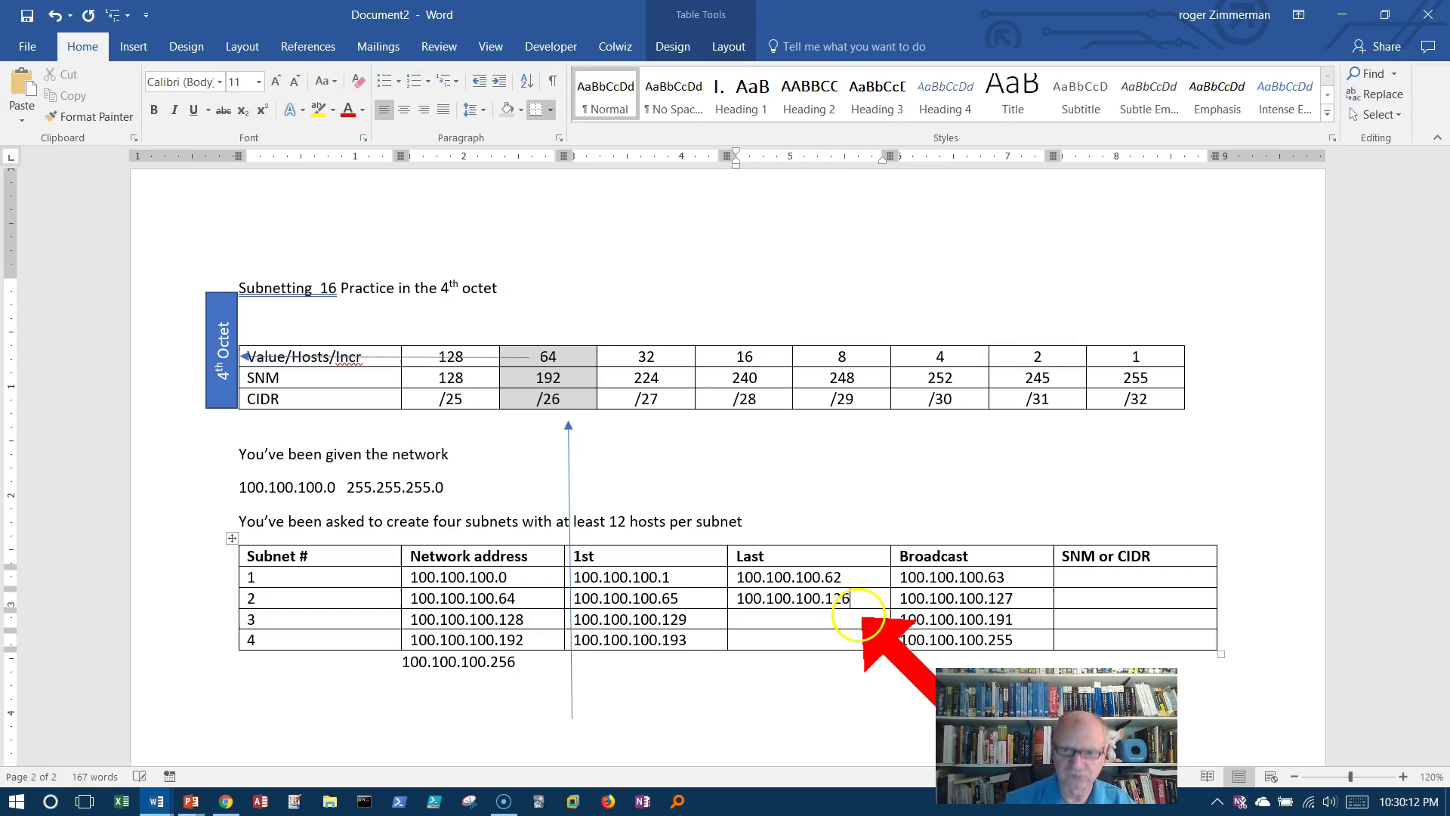
{"action": "left_click", "coordinate": [727, 622]}
{"action": "type", "text": "100.100.100.190"}
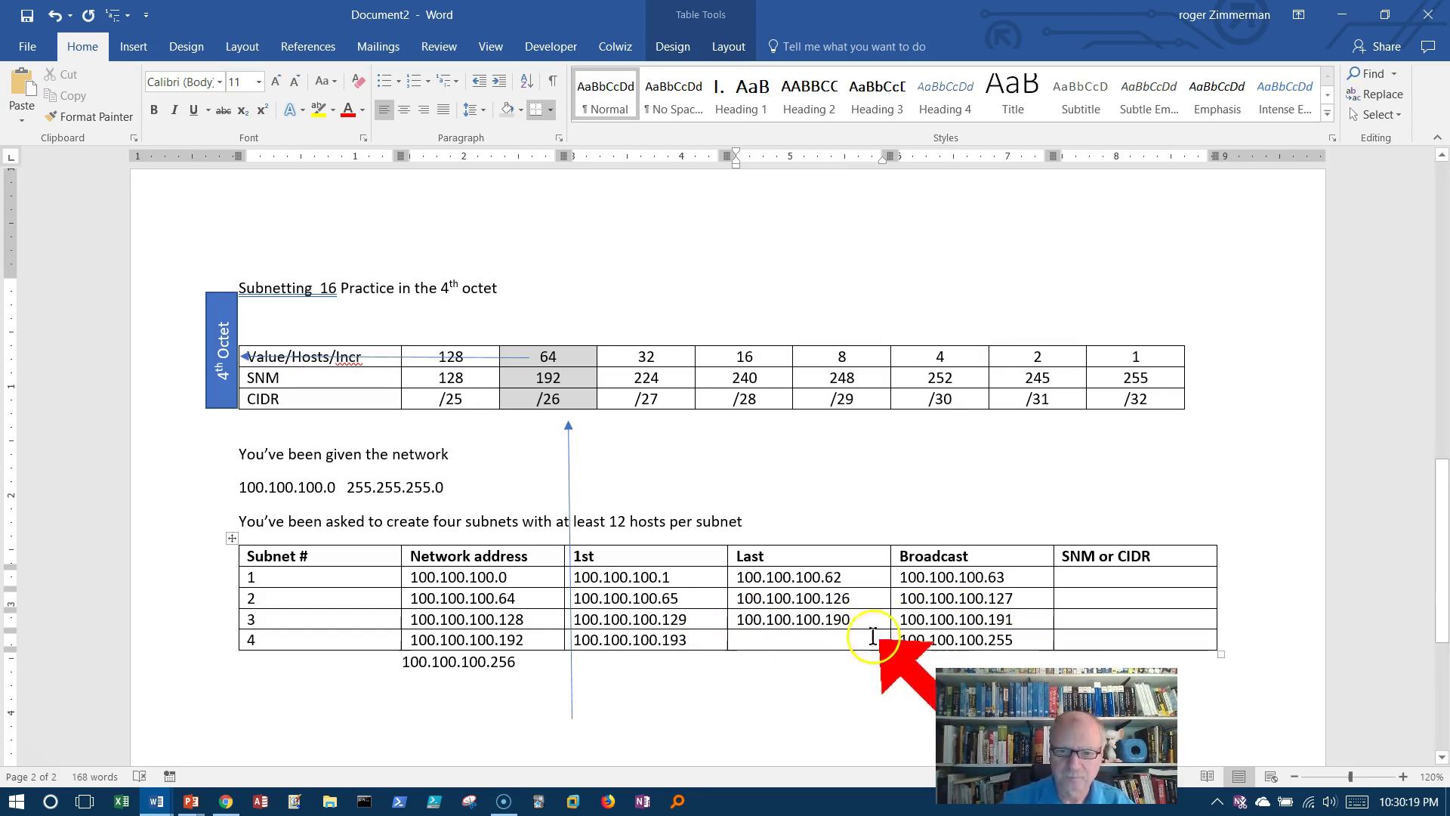
{"action": "left_click", "coordinate": [836, 642]}
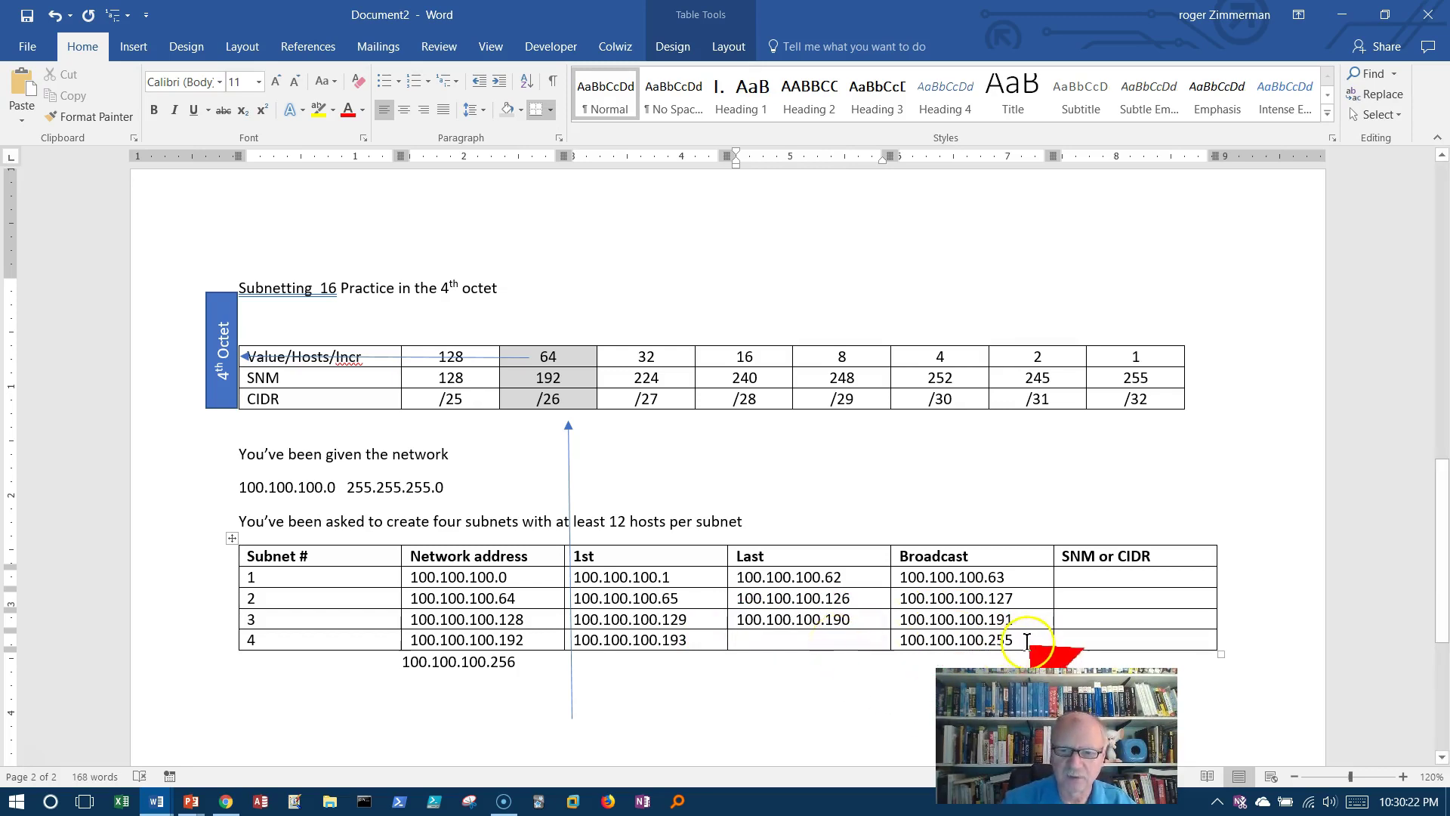
{"action": "type", "text": "100.100.100.254"}
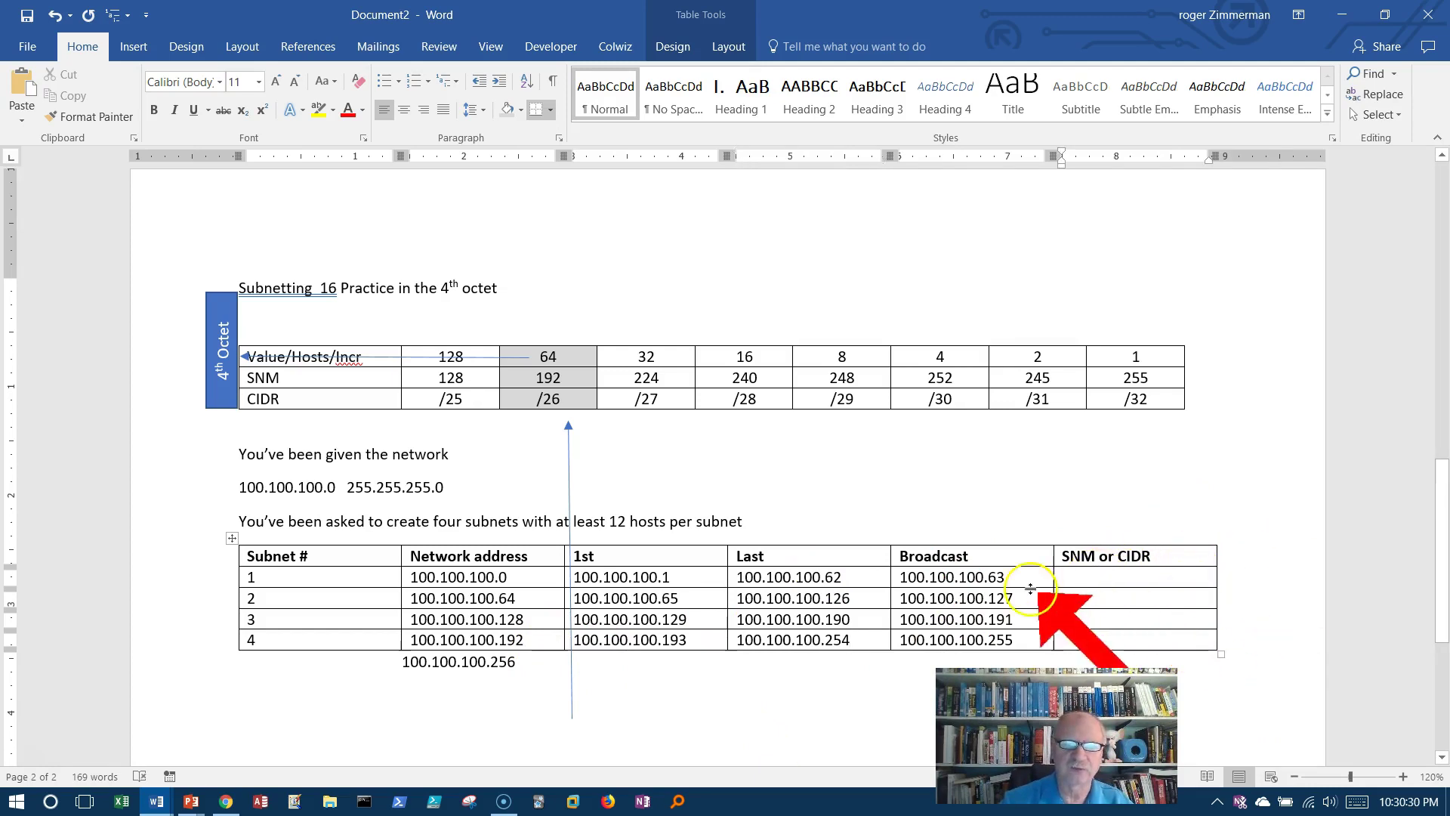
Step: Nudge the blue arrow line slightly lower and select /26 in the CIDR row
{"action": "left_click", "coordinate": [1153, 583]}
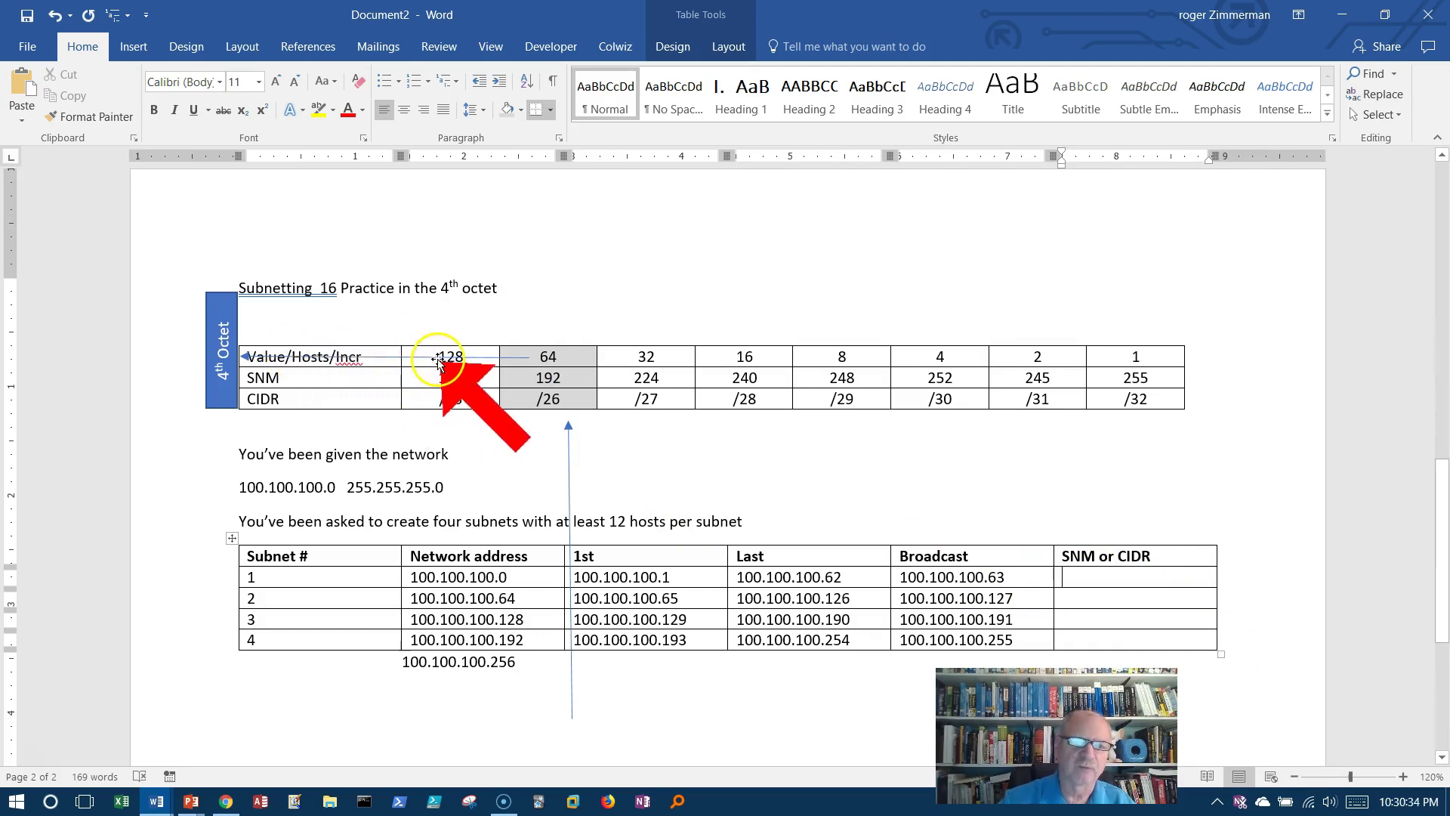
{"action": "left_click_drag", "start_coordinate": [392, 357], "coordinate": [427, 376]}
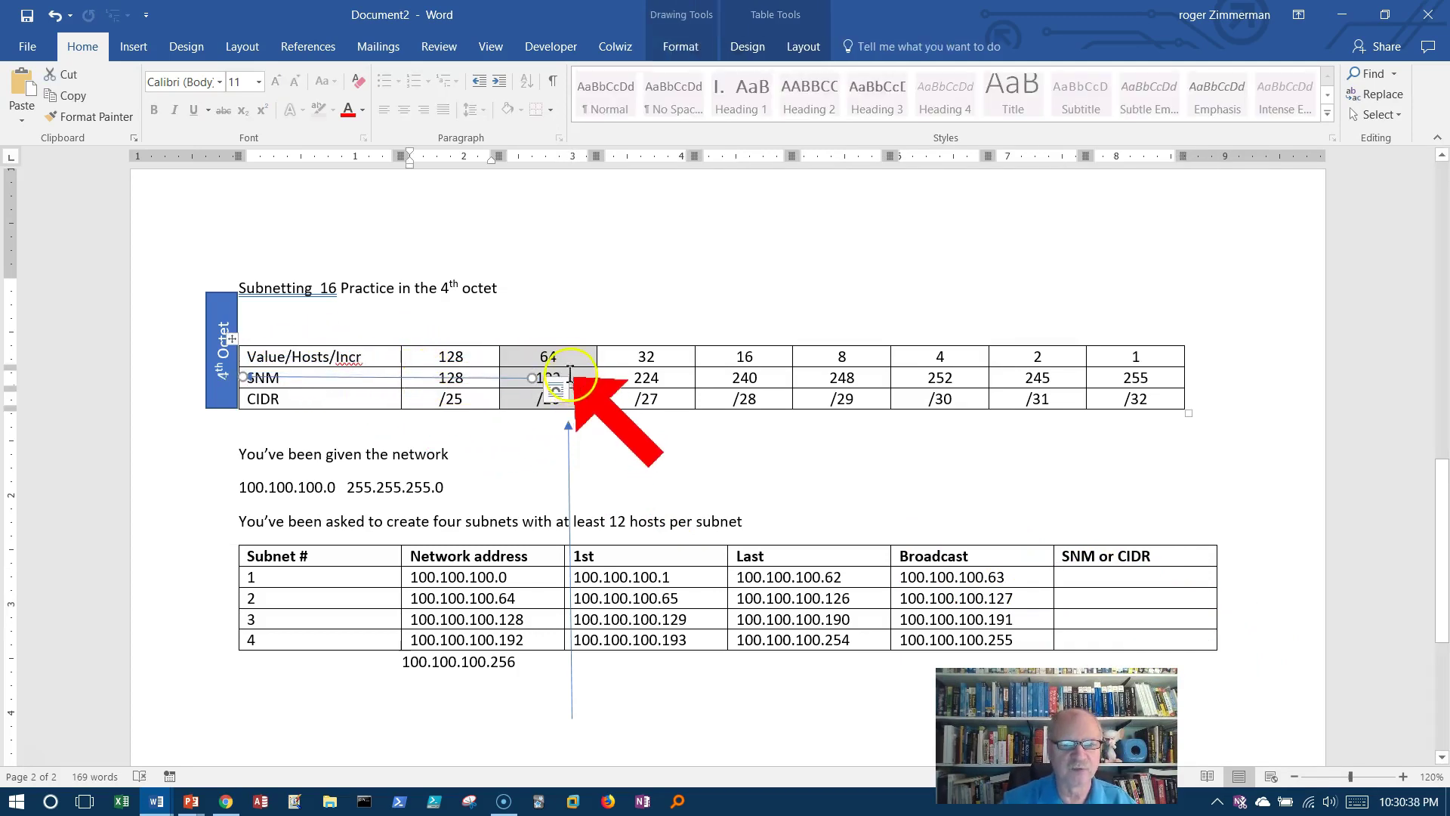
{"action": "left_click", "coordinate": [579, 377]}
{"action": "left_click_drag", "start_coordinate": [562, 400], "coordinate": [536, 400]}
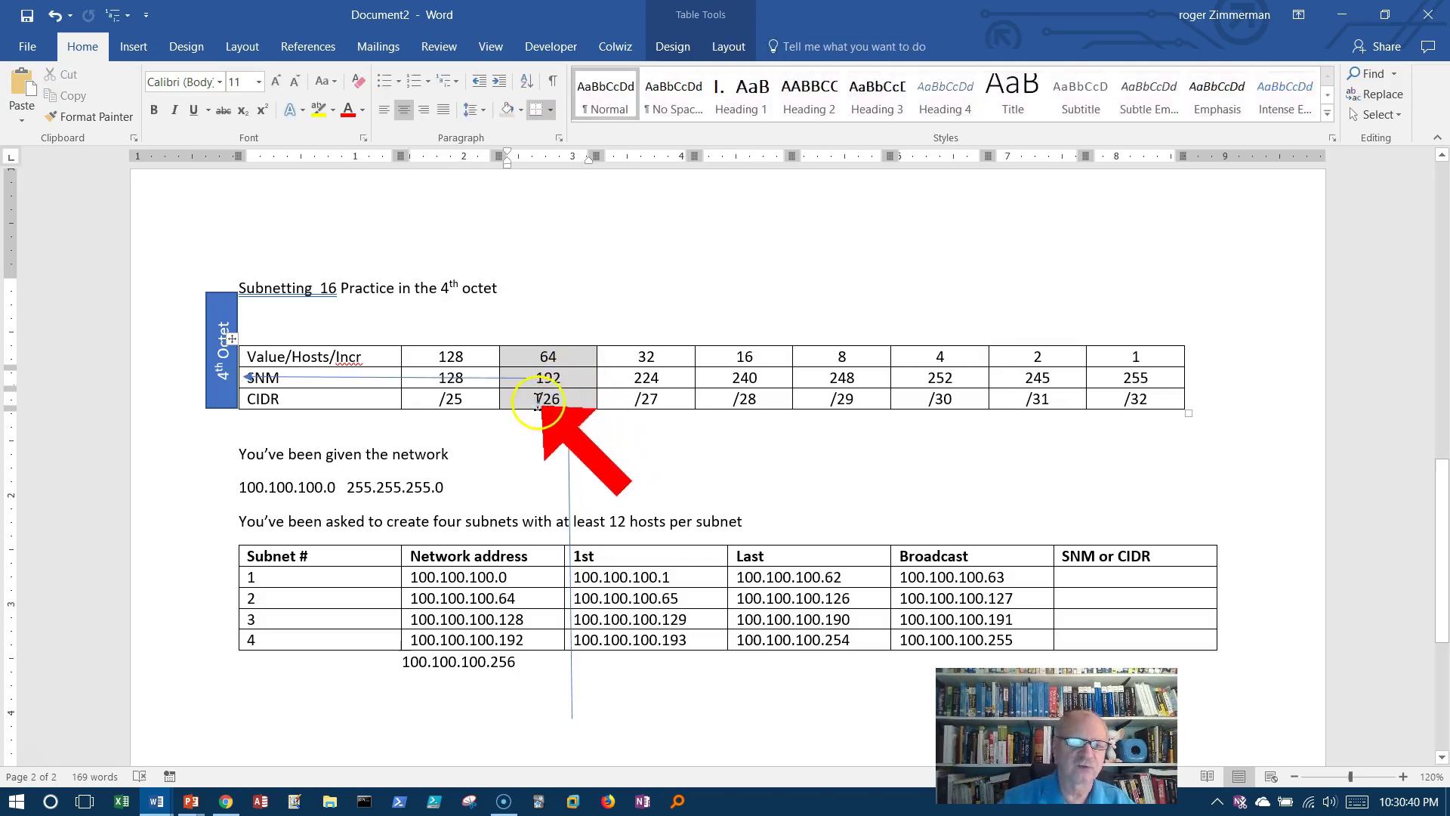
Step: Enter /26 for the subnets and delete the stray 100.100.100.256 line below the table
{"action": "left_click", "coordinate": [1137, 582]}
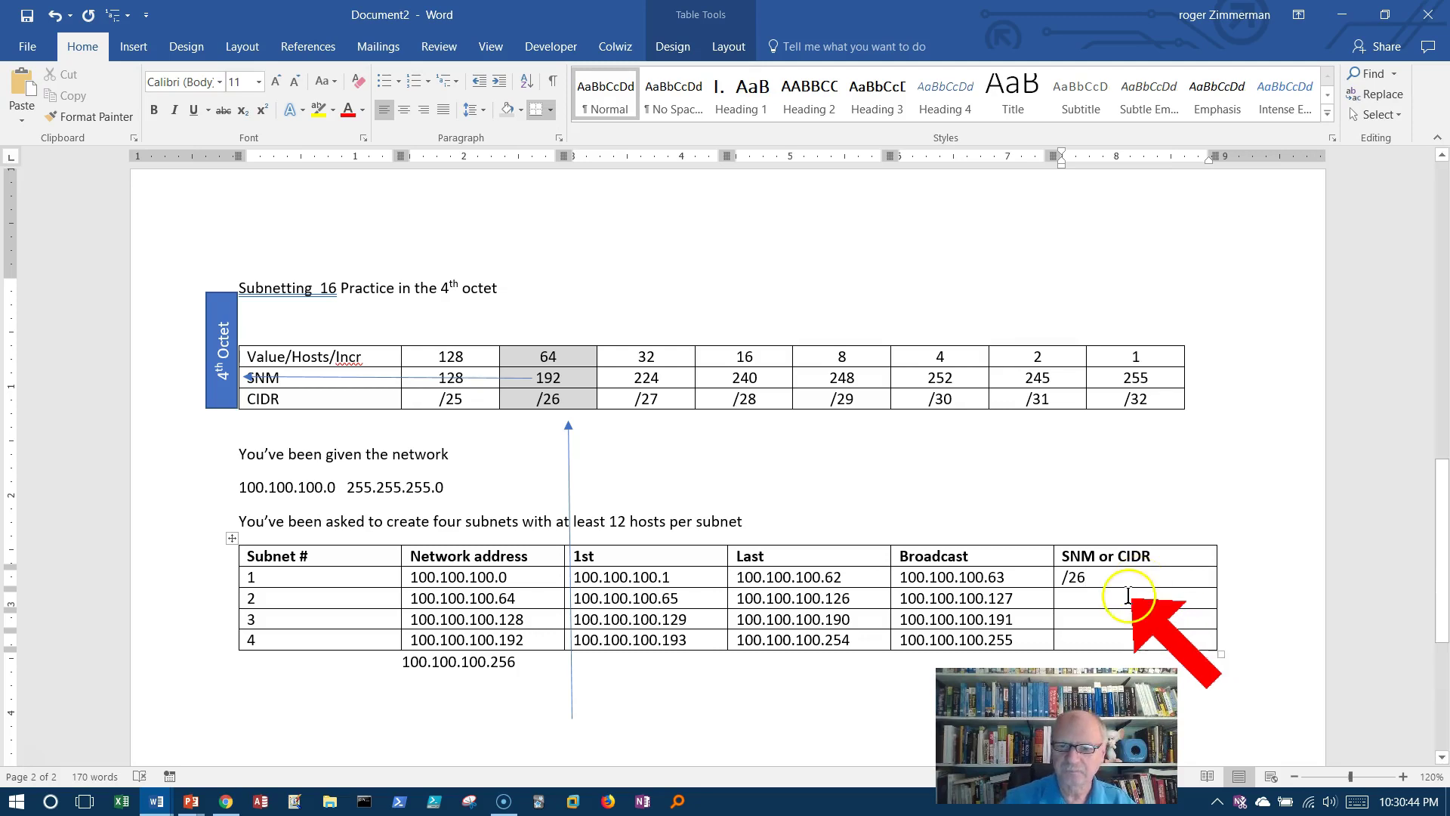
{"action": "left_click", "coordinate": [1127, 599]}
{"action": "type", "text": "/26"}
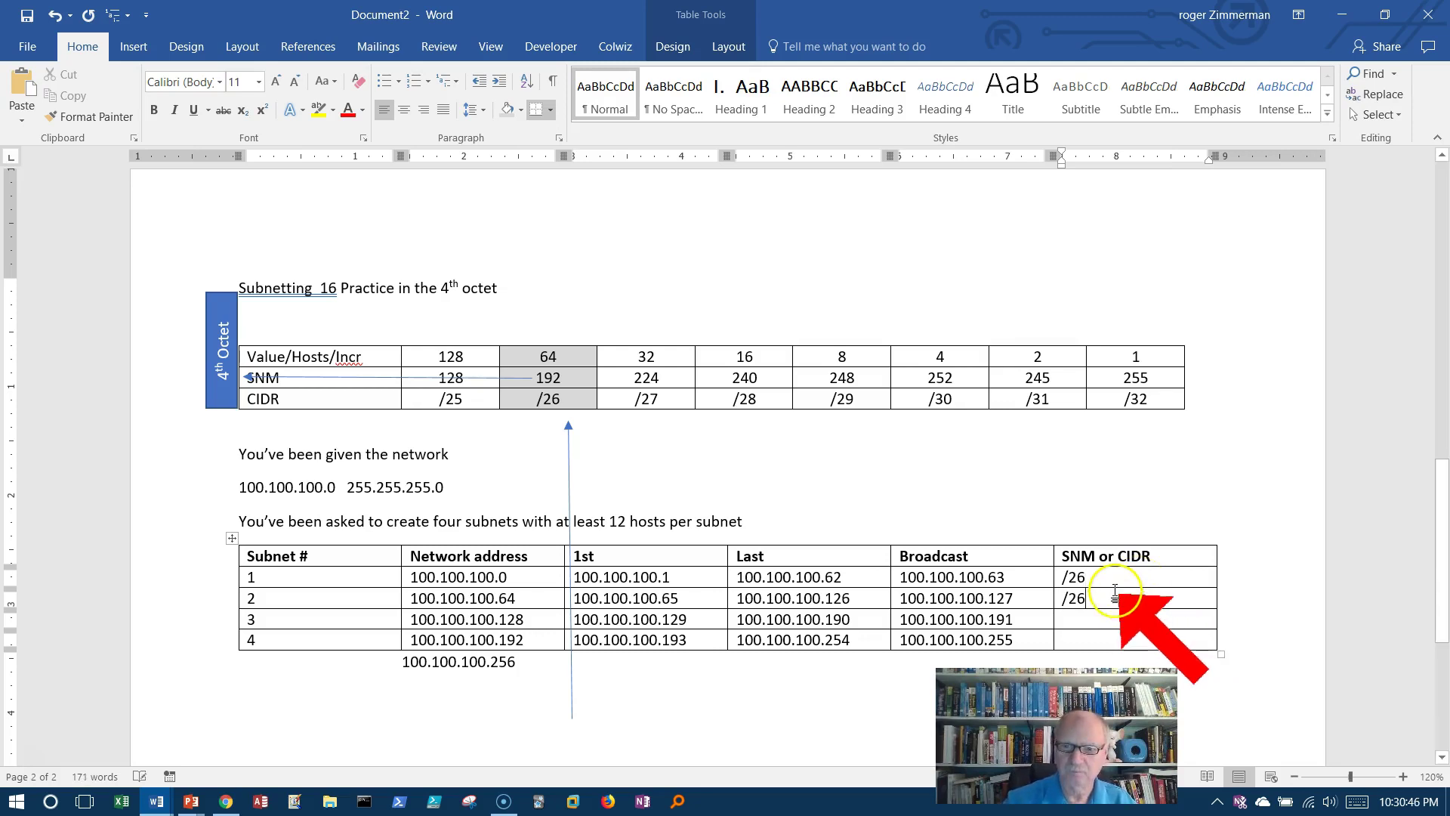
{"action": "type", "text": "/"}
{"action": "left_click", "coordinate": [1092, 640]}
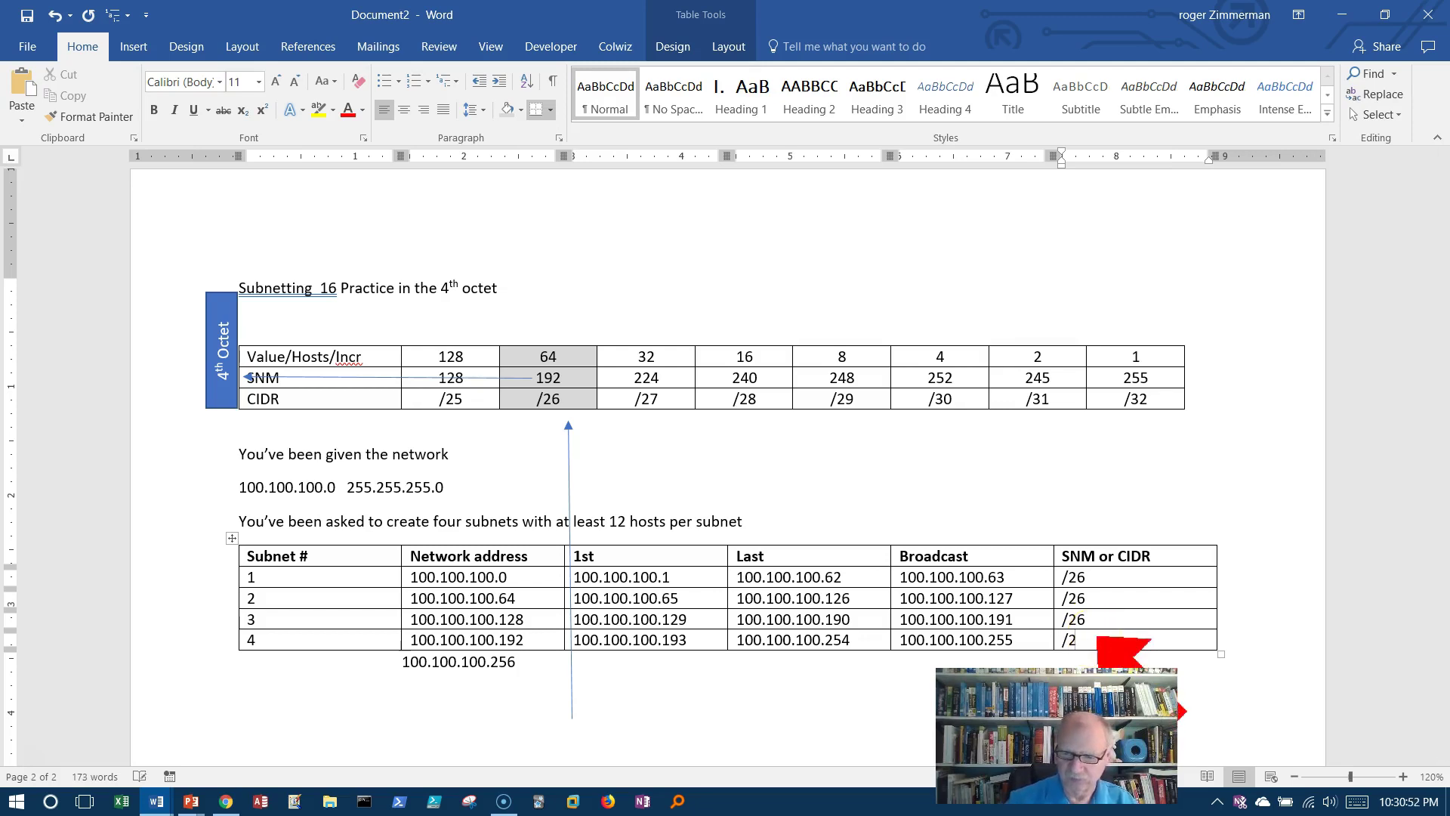
{"action": "left_click_drag", "start_coordinate": [516, 663], "coordinate": [407, 662]}
{"action": "key", "text": "Delete"}
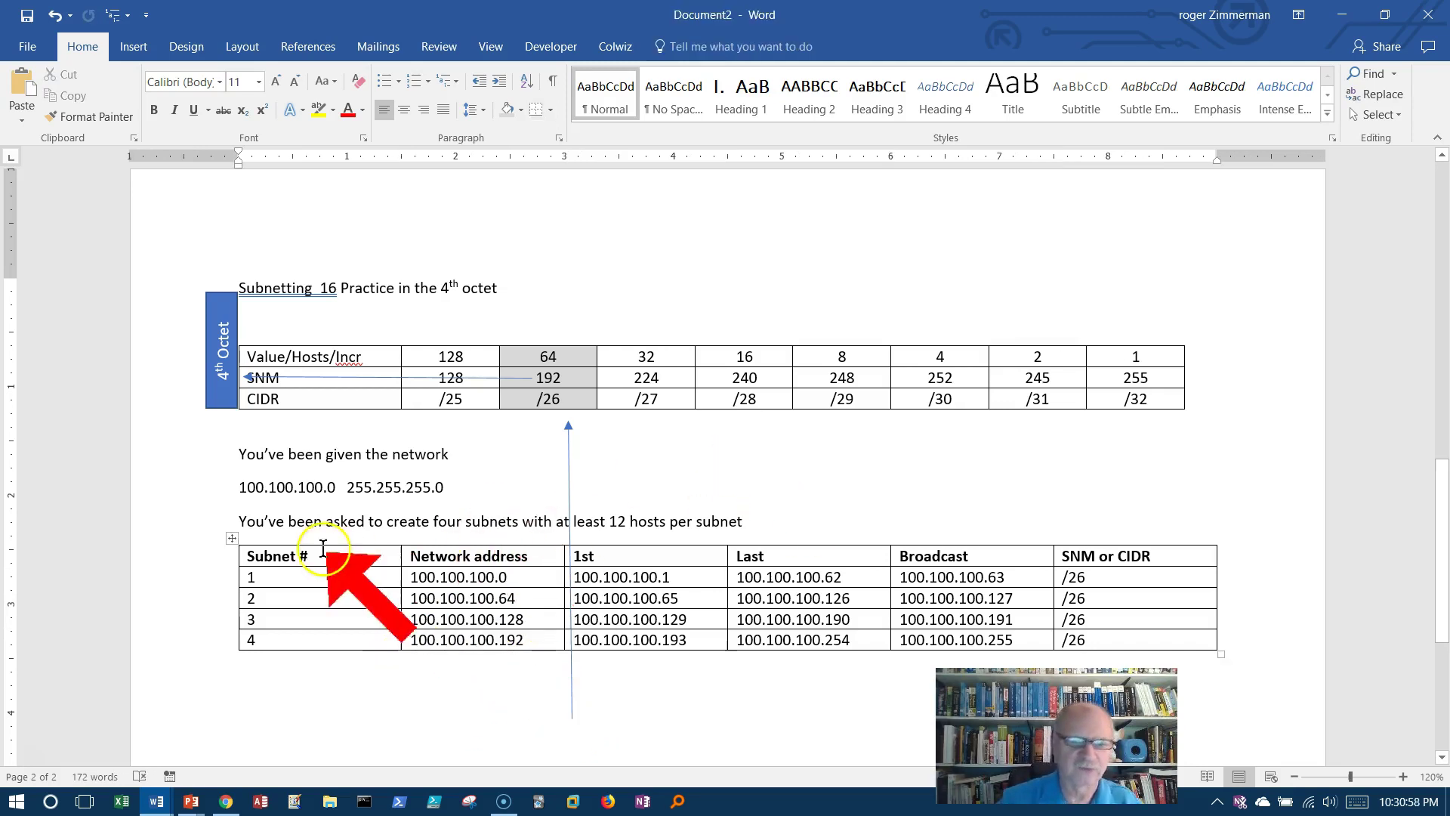
{"action": "left_click", "coordinate": [457, 455]}
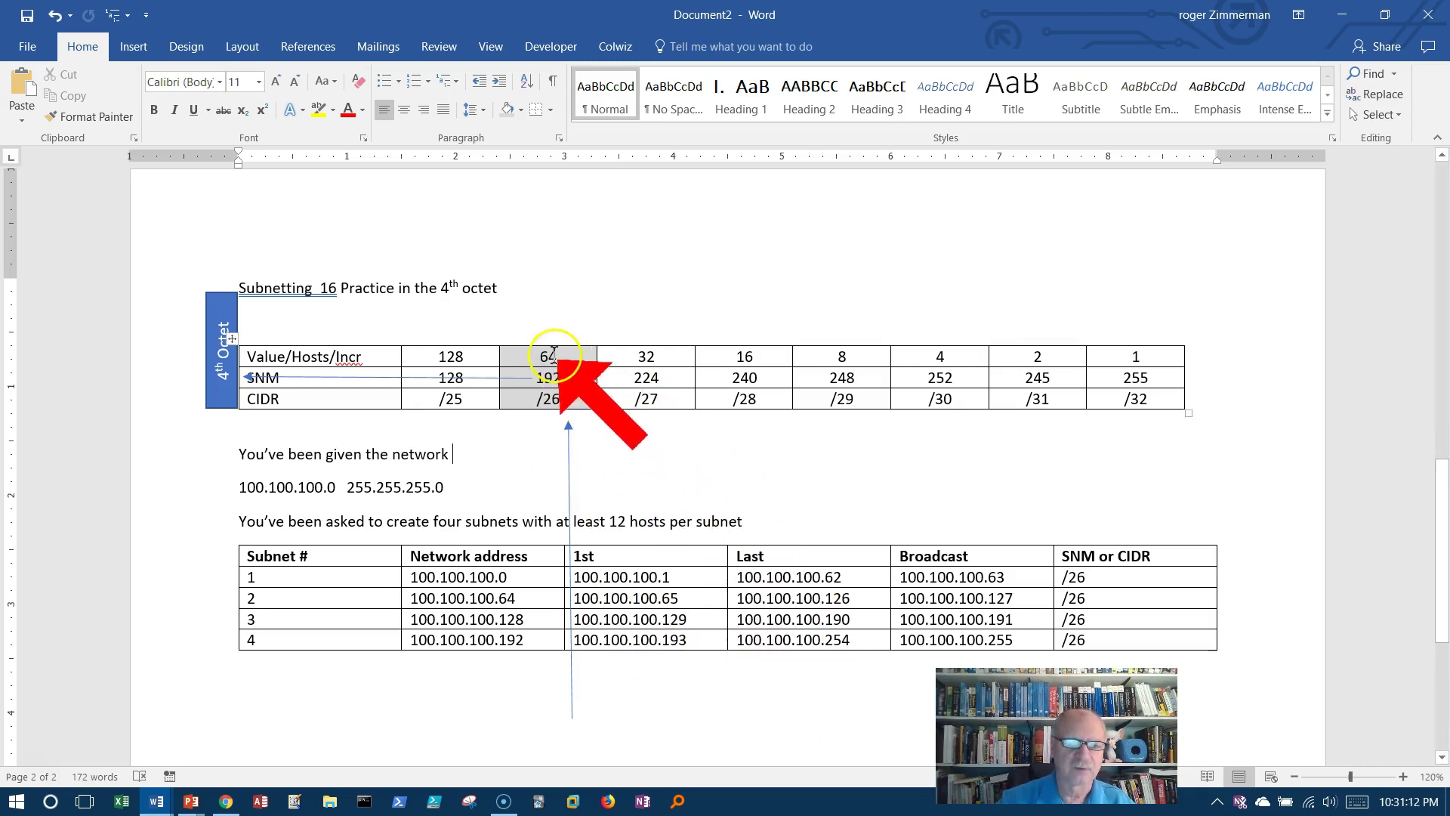
{"action": "left_click_drag", "start_coordinate": [530, 356], "coordinate": [559, 356]}
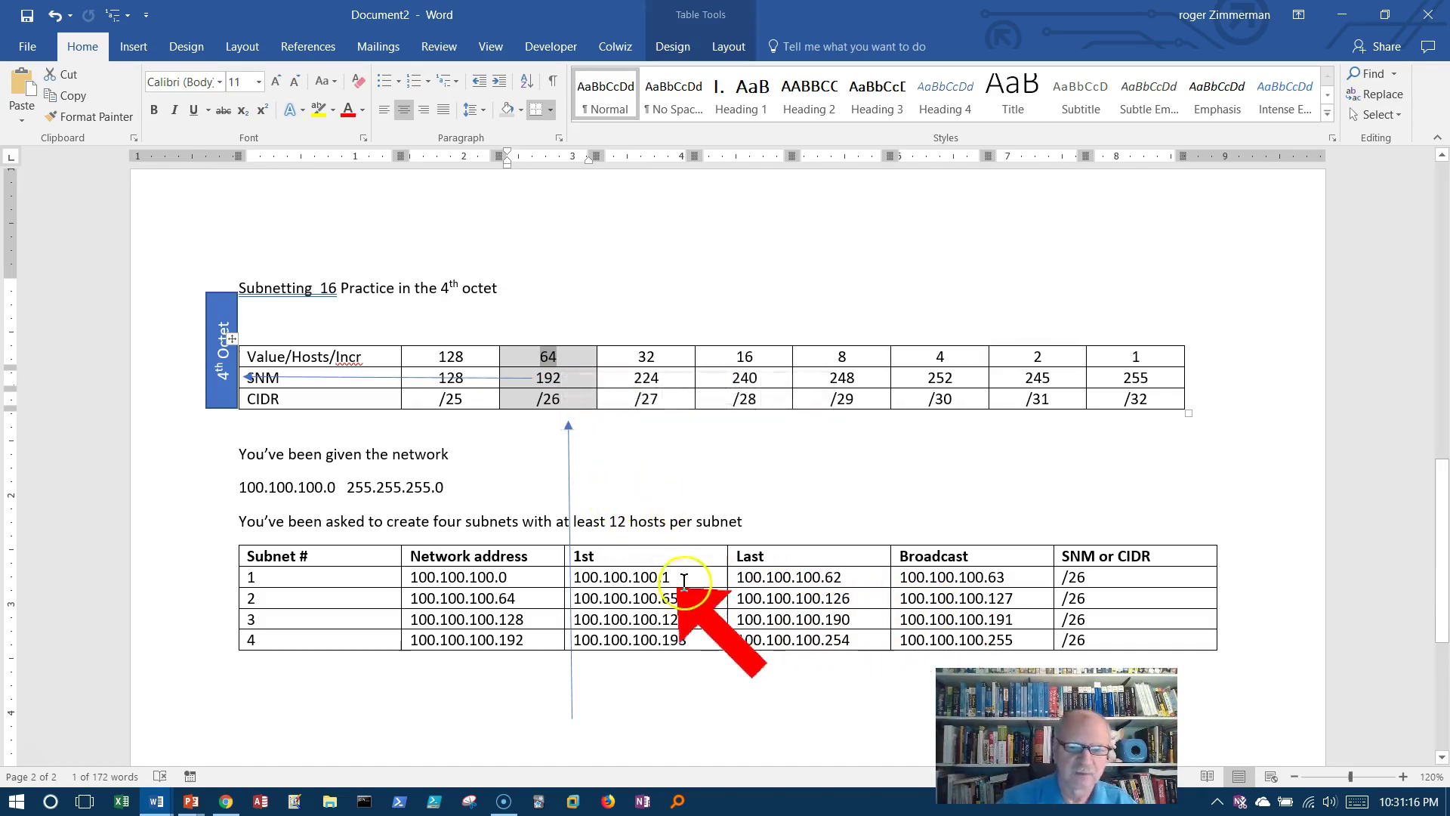
{"action": "left_click", "coordinate": [557, 456]}
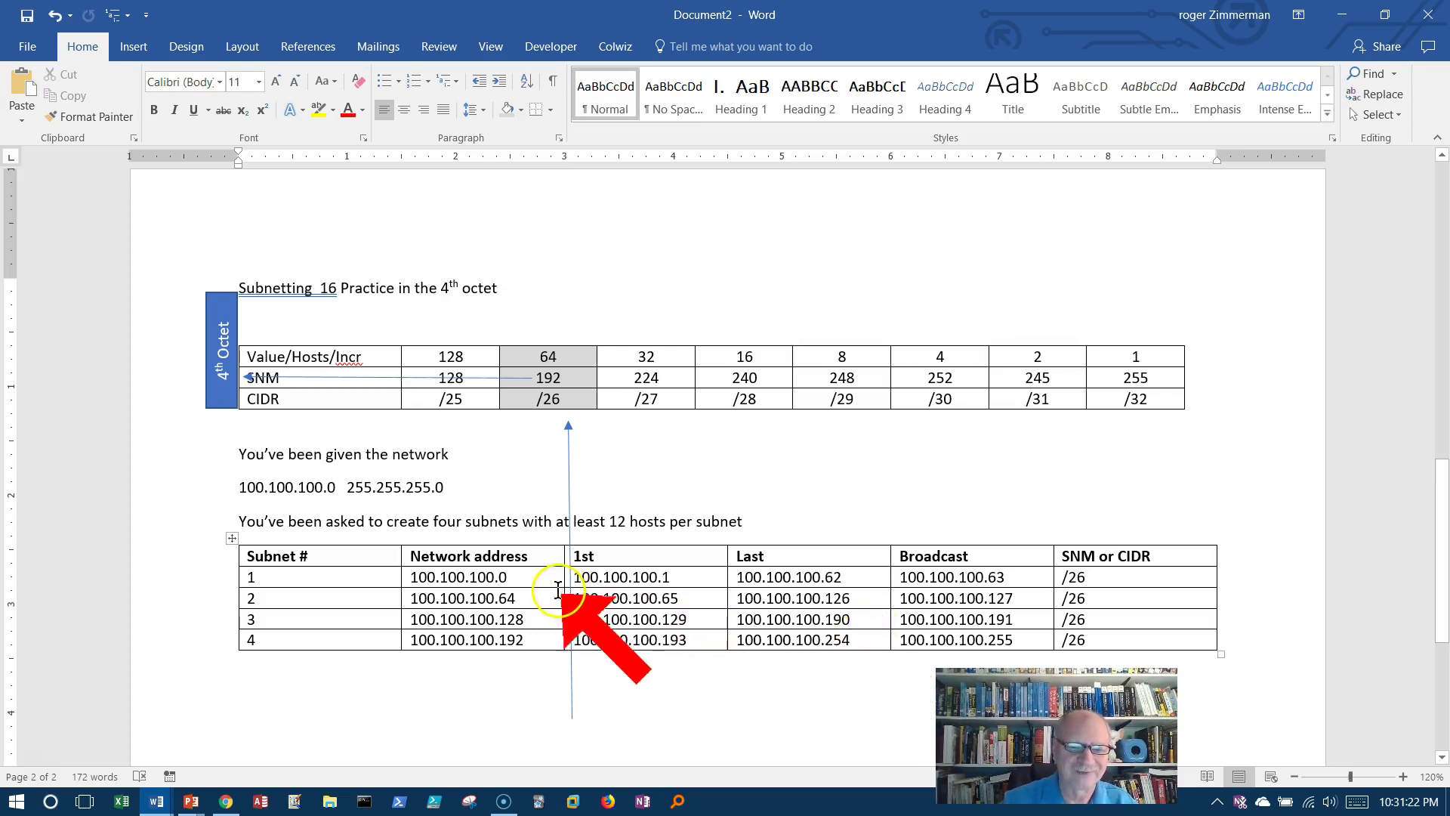
{"action": "left_click_drag", "start_coordinate": [550, 577], "coordinate": [1072, 627]}
{"action": "left_click", "coordinate": [570, 423]}
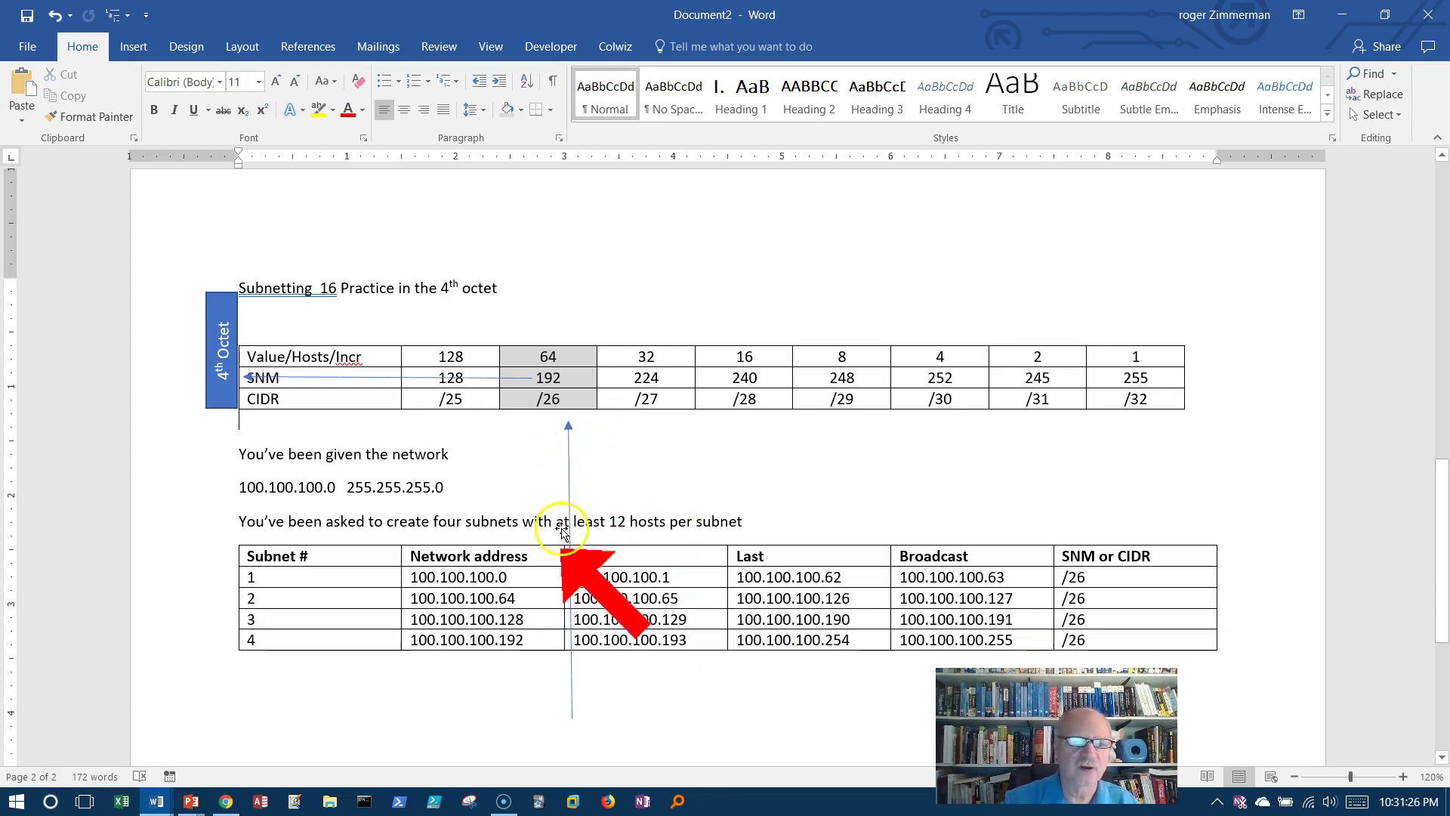